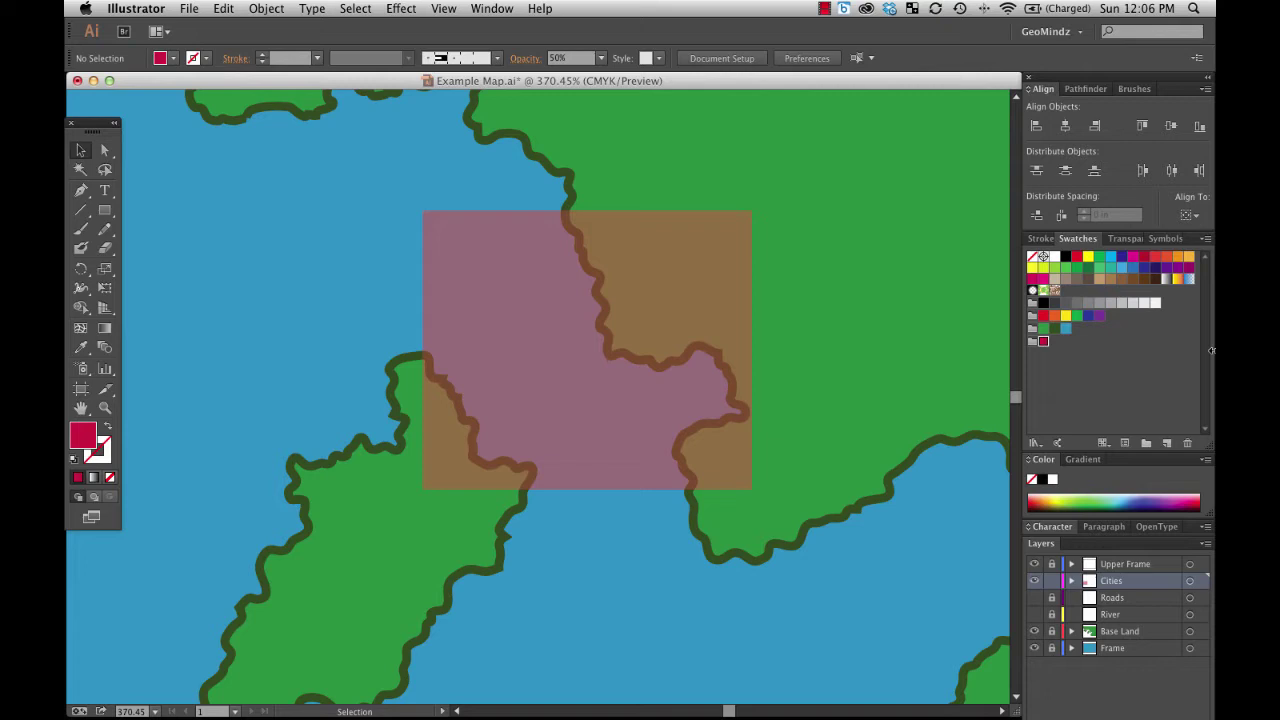
Scroll the map view slightly to the right
{"action": "scroll", "coordinate": [754, 418], "scroll_direction": "right", "scroll_amount": 2}
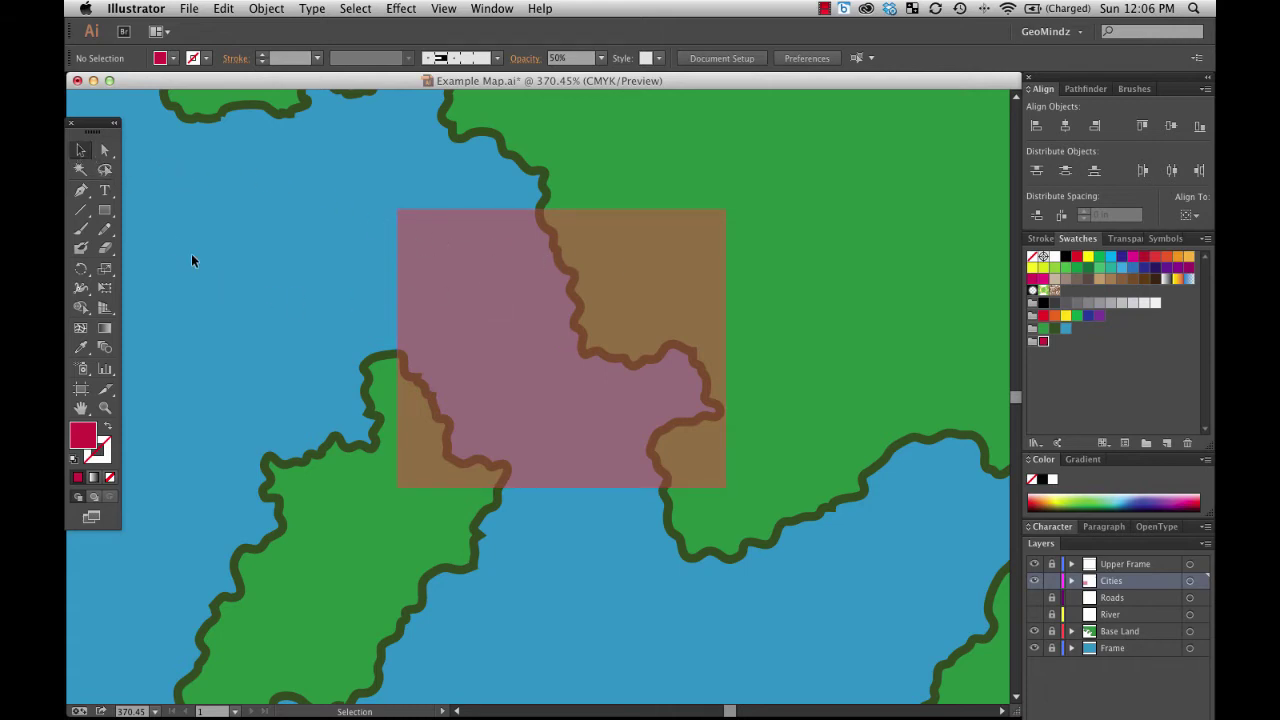
Select the red square and raise its opacity to 100%
{"action": "left_click", "coordinate": [528, 276]}
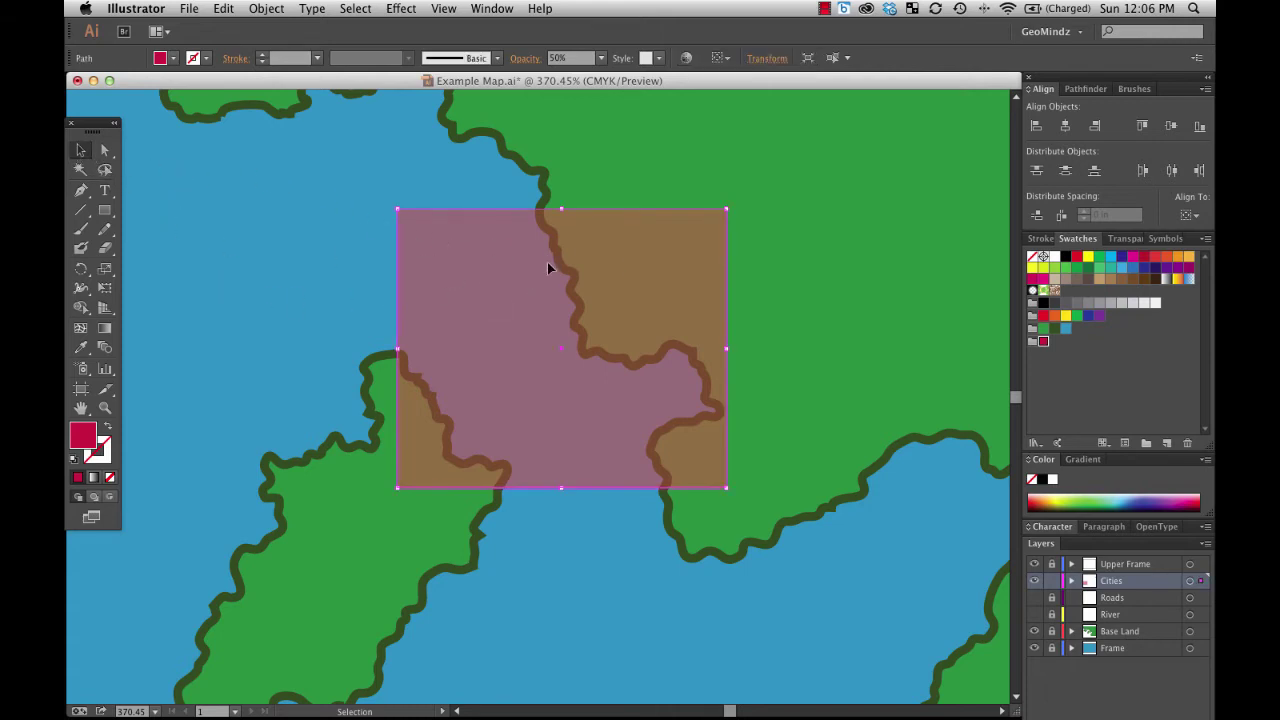
{"action": "left_click", "coordinate": [1162, 240]}
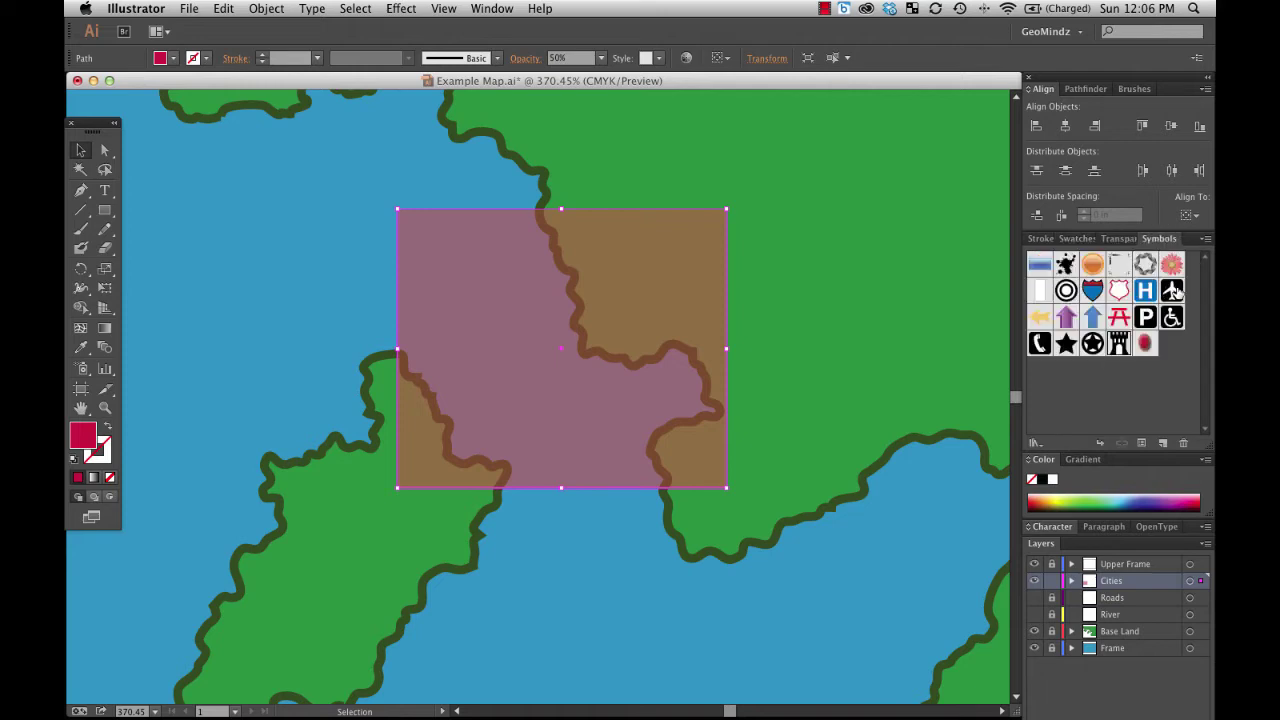
{"action": "left_click", "coordinate": [1118, 240]}
{"action": "left_click", "coordinate": [1203, 259]}
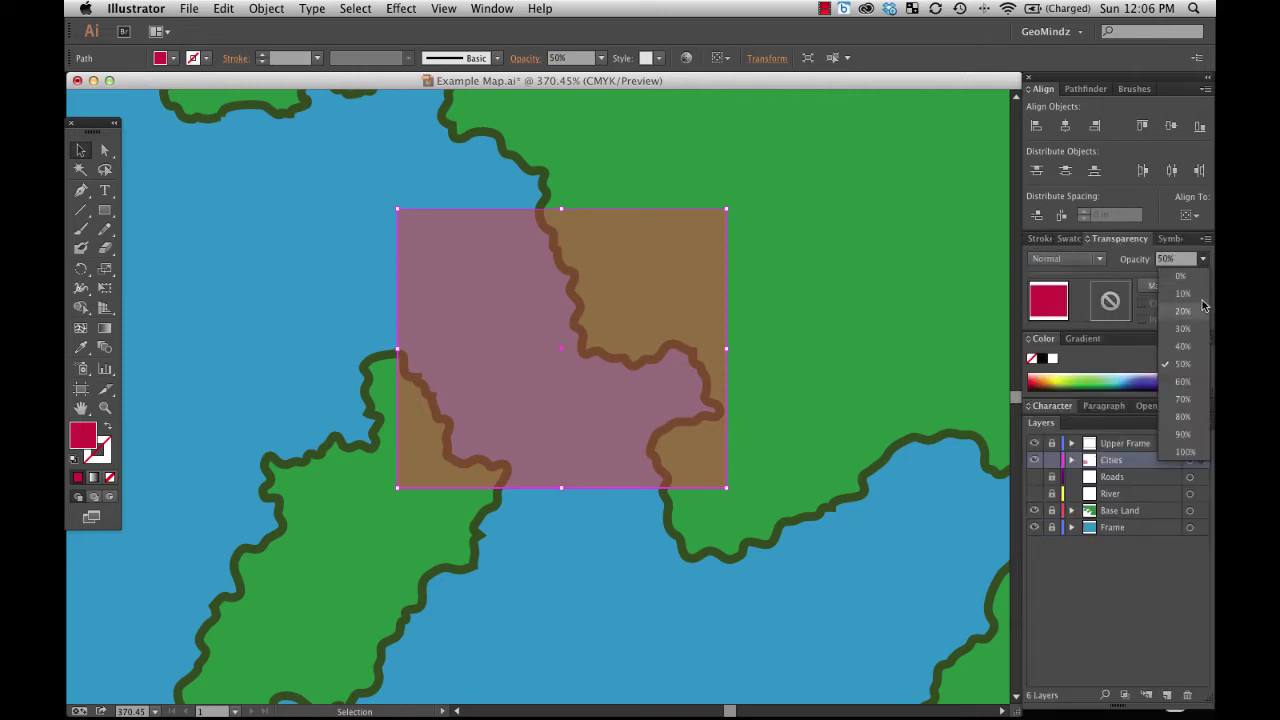
{"action": "left_click", "coordinate": [1182, 455]}
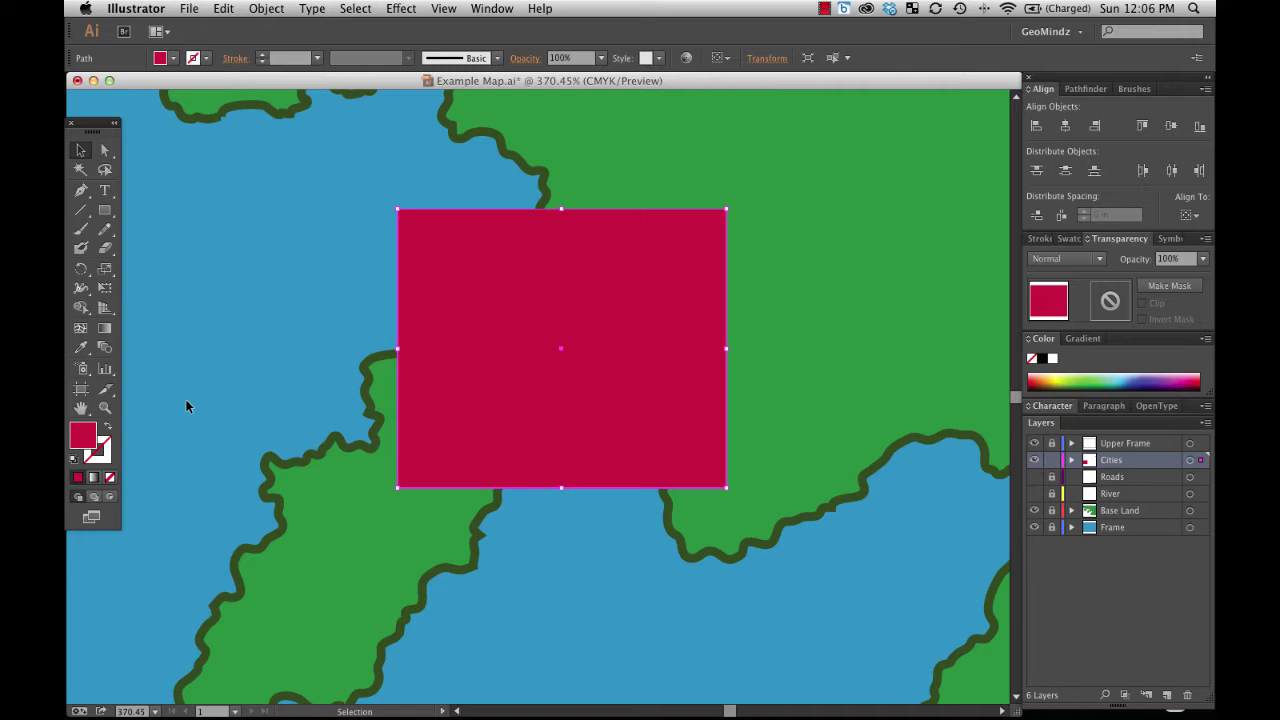
Give the square a black stroke from the Swatches panel
{"action": "left_click", "coordinate": [98, 461]}
{"action": "double_click", "coordinate": [98, 462]}
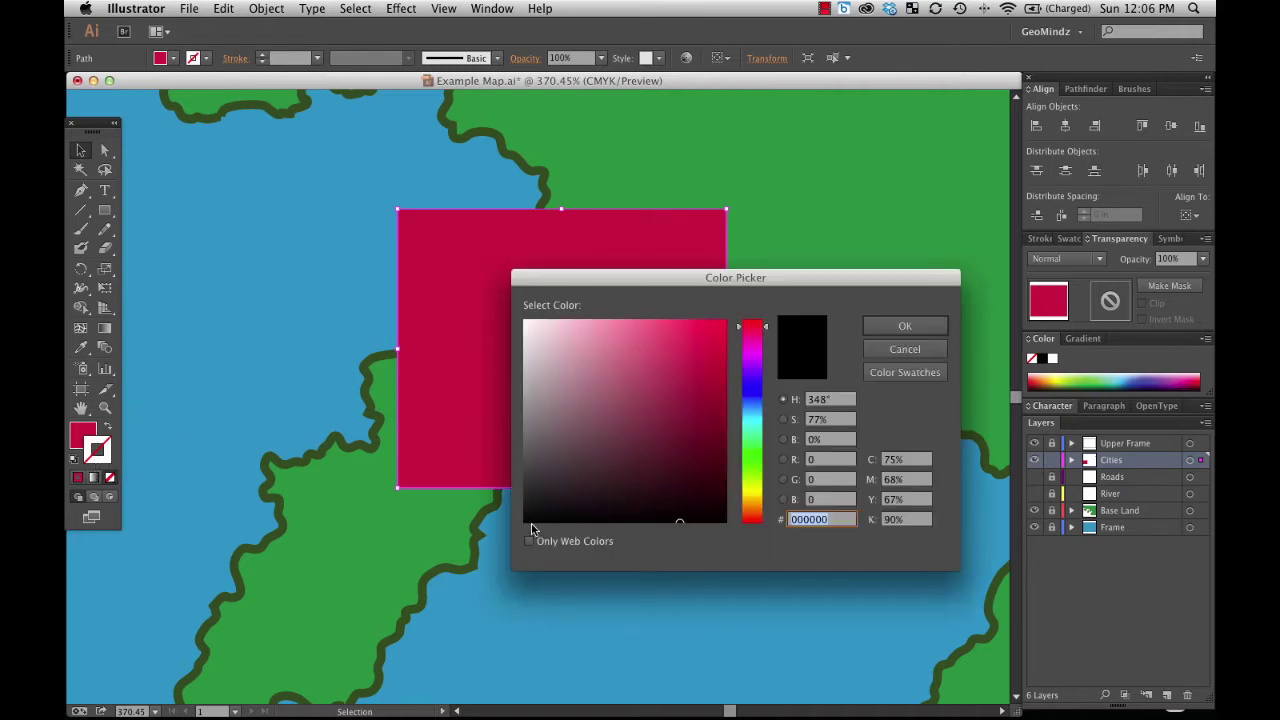
{"action": "left_click", "coordinate": [889, 350]}
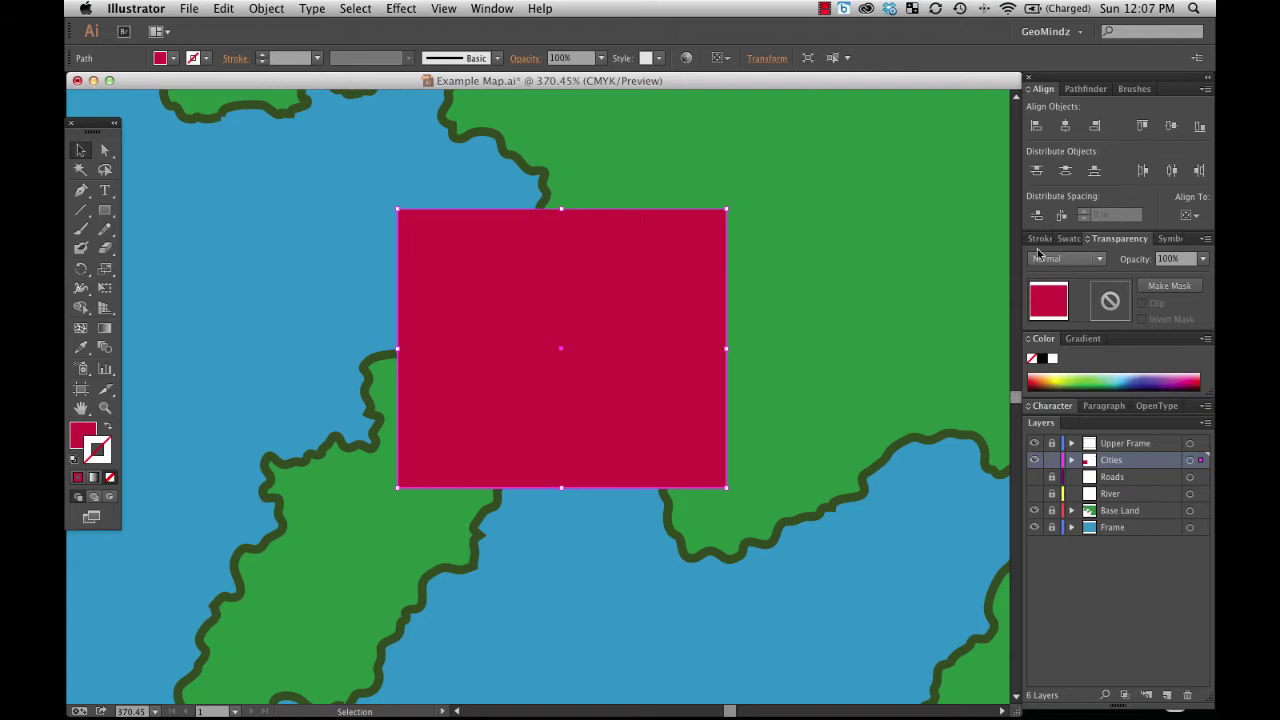
{"action": "left_click", "coordinate": [1069, 238]}
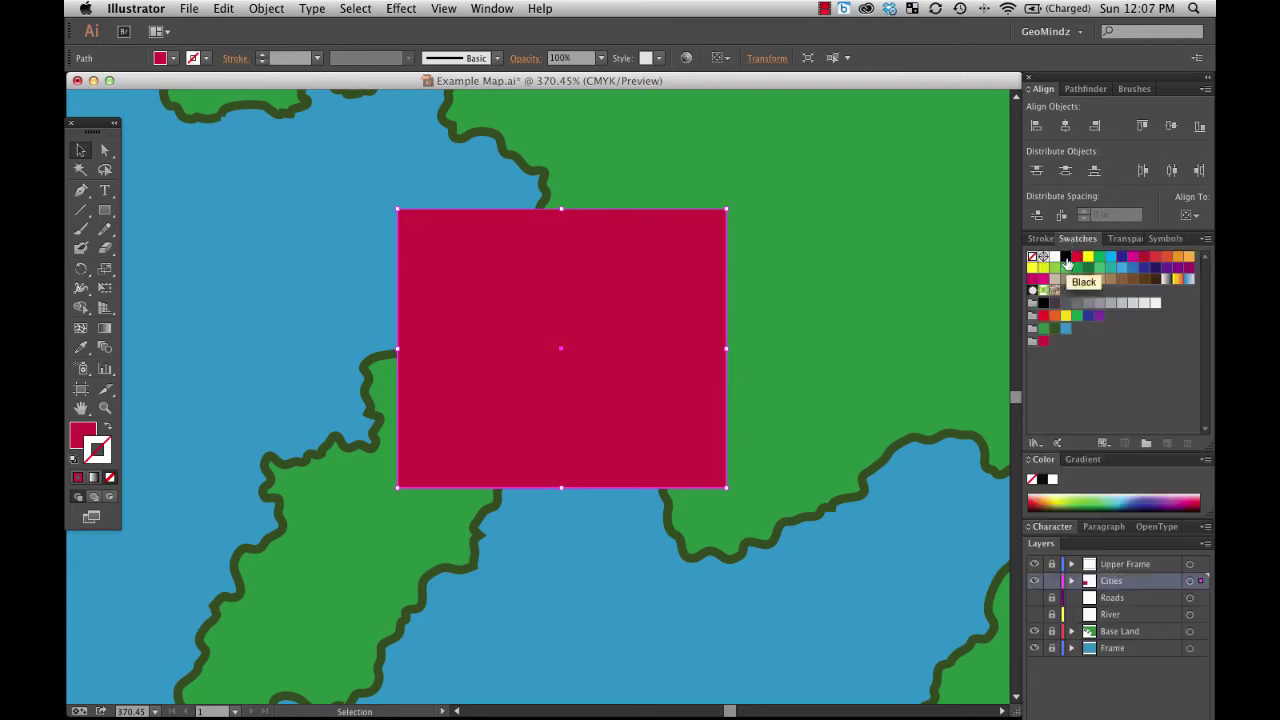
{"action": "left_click", "coordinate": [1067, 262]}
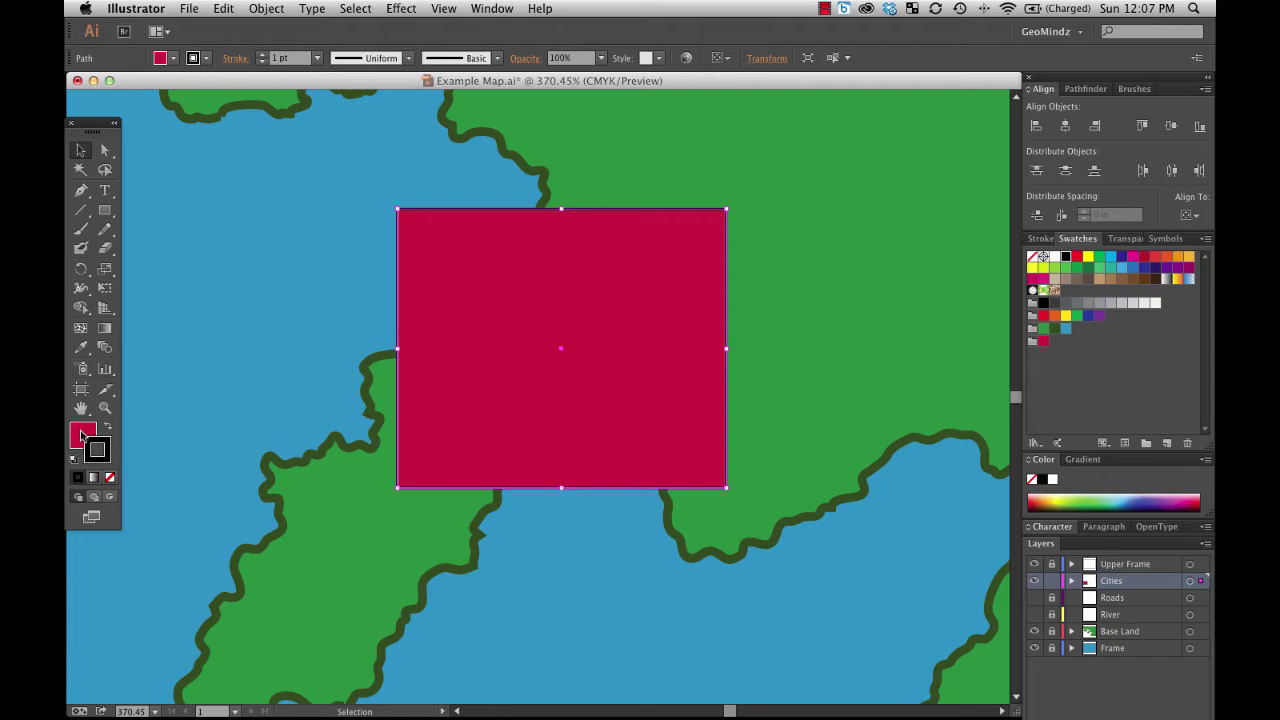
Set the square's fill to None and its stroke weight to 4 pt
{"action": "left_click", "coordinate": [110, 477]}
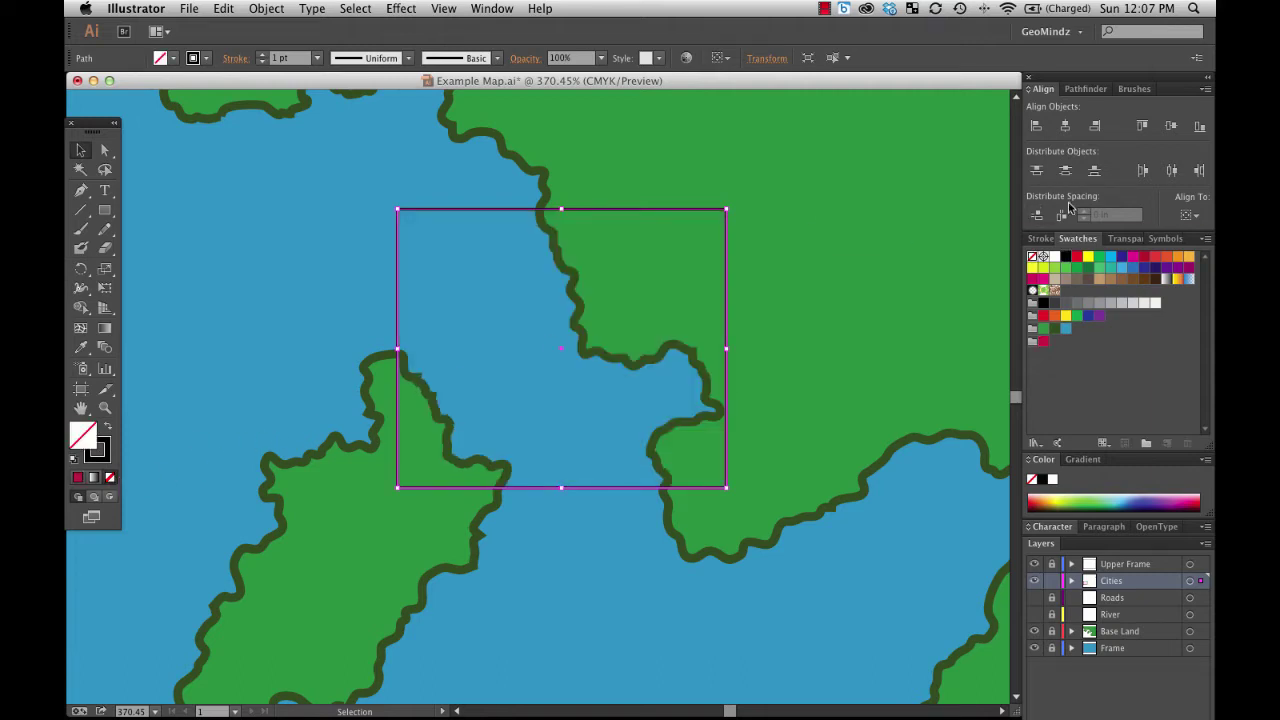
{"action": "left_click", "coordinate": [1041, 238]}
{"action": "left_click", "coordinate": [1088, 256]}
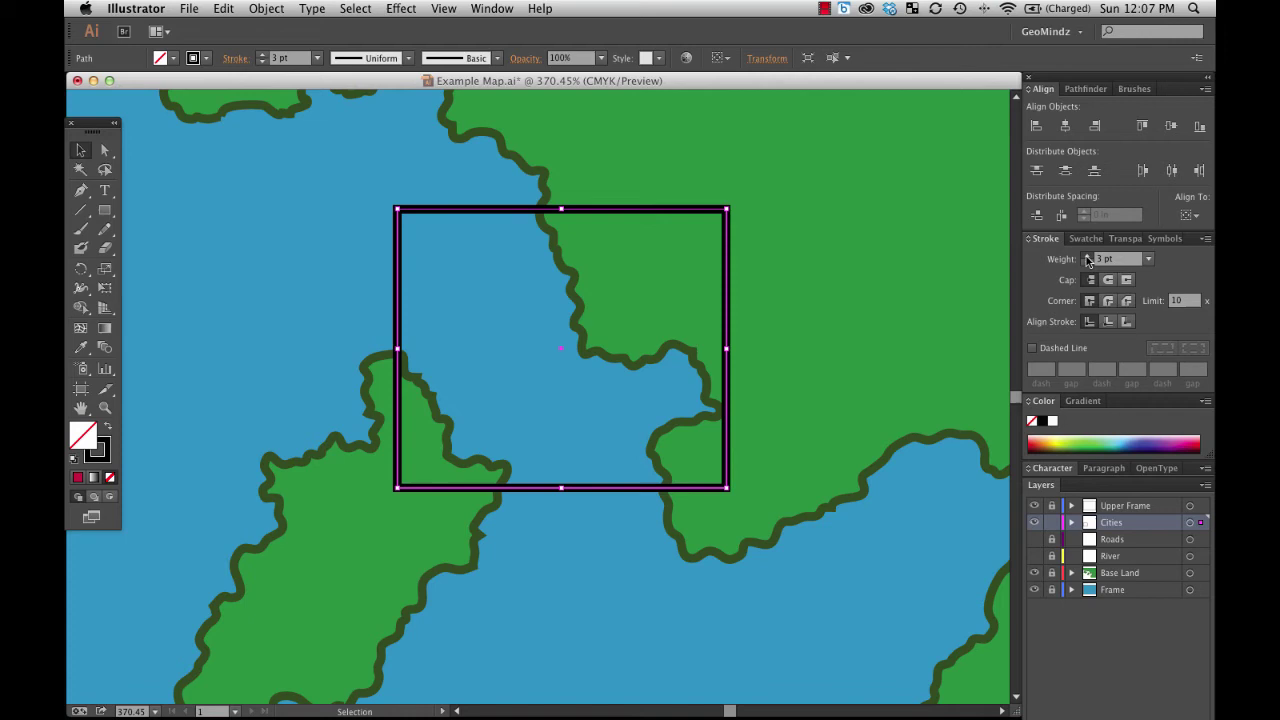
{"action": "left_click", "coordinate": [1088, 256]}
{"action": "left_click", "coordinate": [1088, 256]}
{"action": "left_click", "coordinate": [820, 311]}
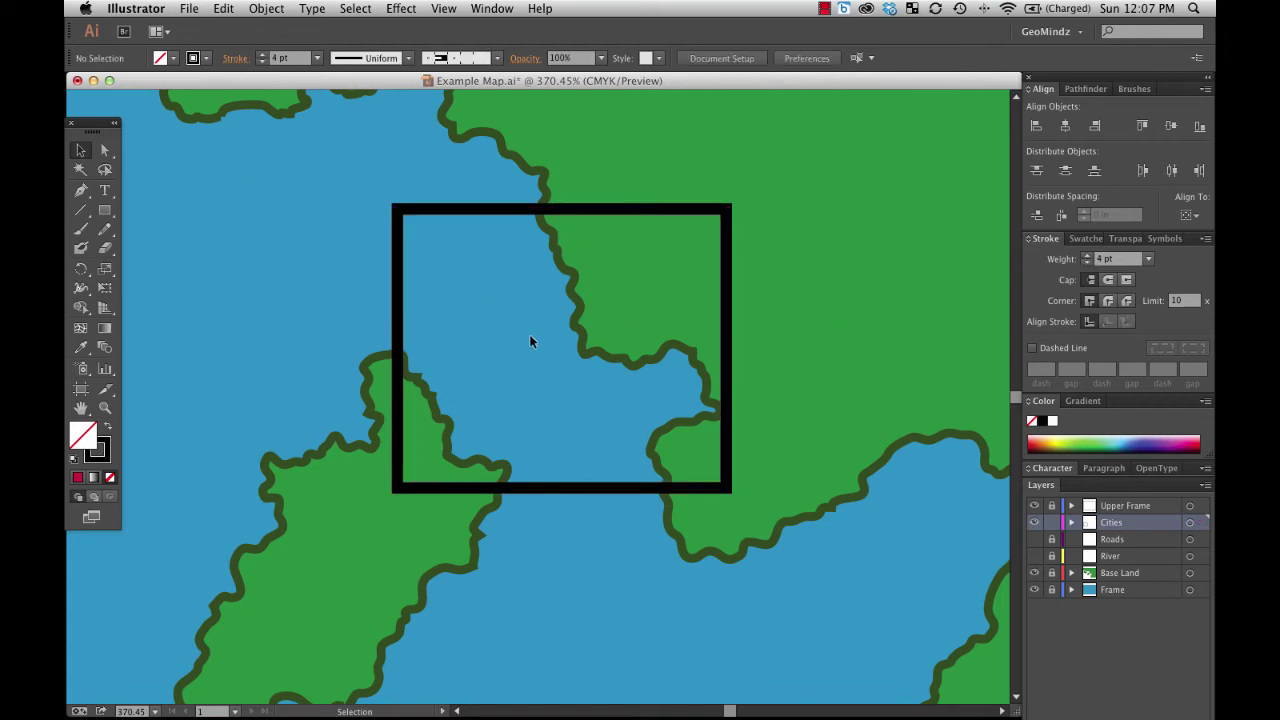
Draw seven vertical lines from the square's top edge to its bottom, including both side edges
{"action": "left_click", "coordinate": [81, 210]}
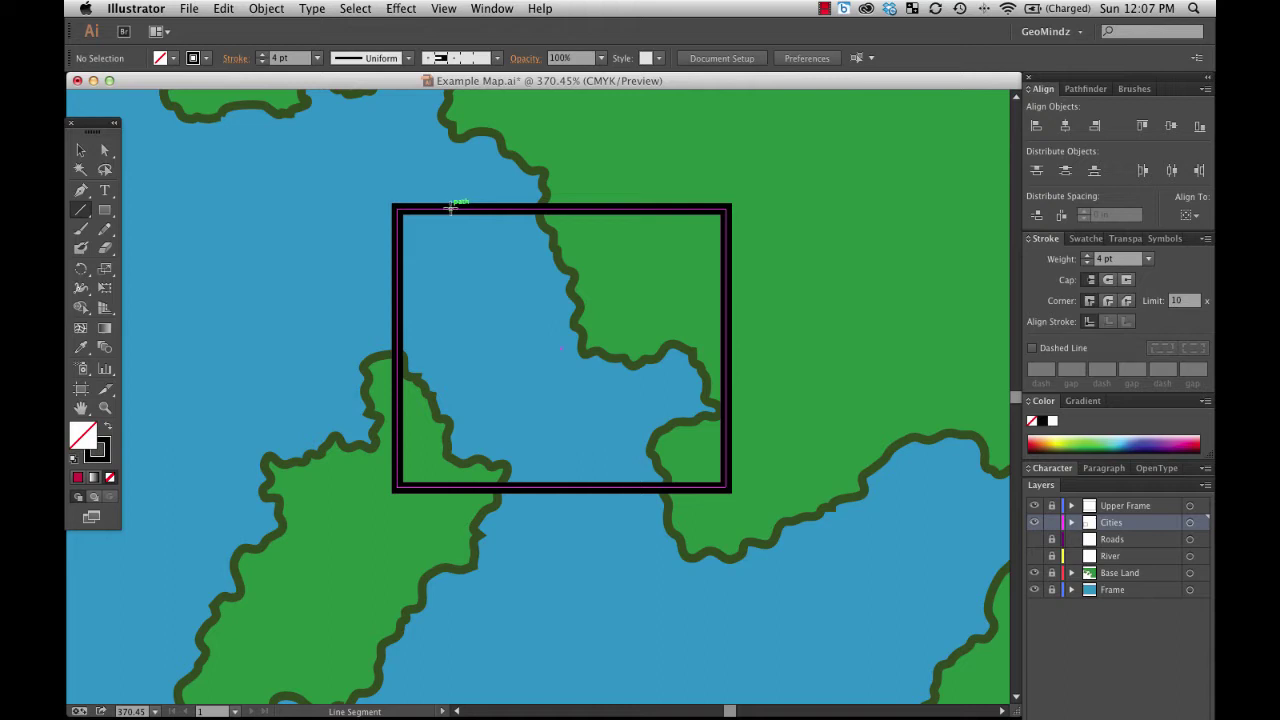
{"action": "left_click_drag", "start_coordinate": [449, 207], "coordinate": [471, 490]}
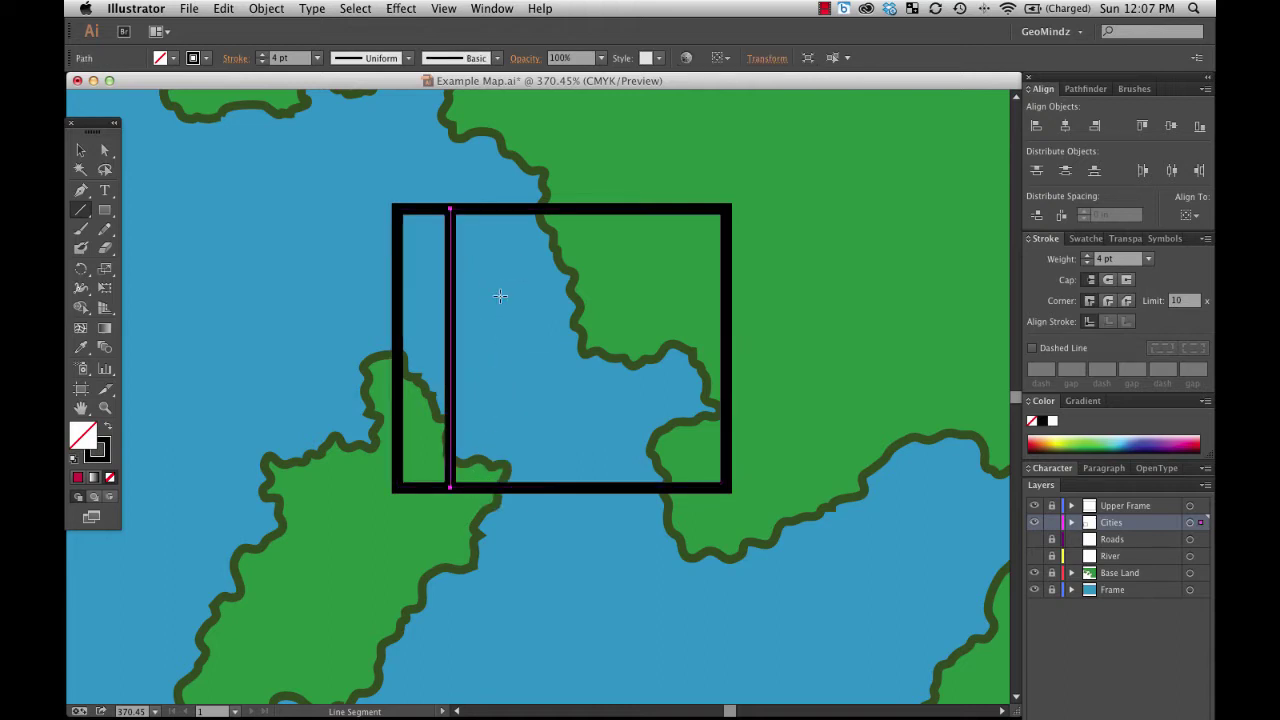
{"action": "left_click_drag", "start_coordinate": [509, 208], "coordinate": [545, 488]}
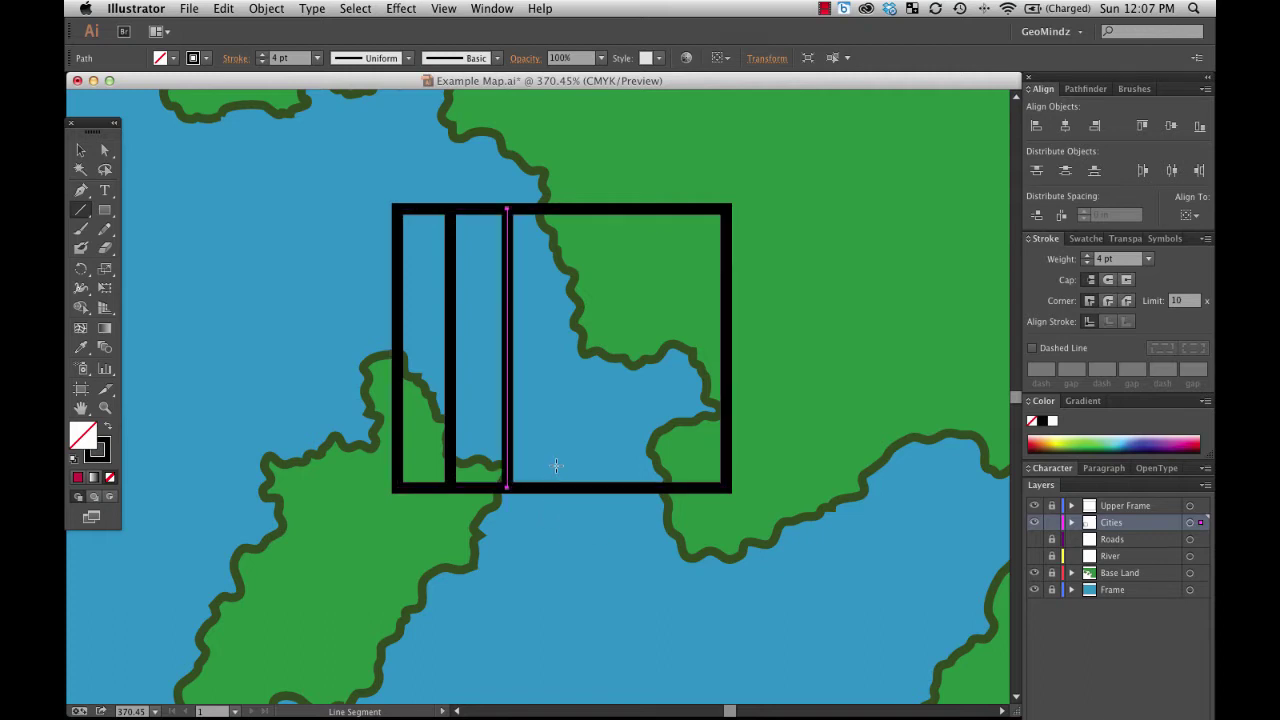
{"action": "left_click_drag", "start_coordinate": [557, 209], "coordinate": [586, 490]}
{"action": "left_click_drag", "start_coordinate": [612, 209], "coordinate": [637, 487]}
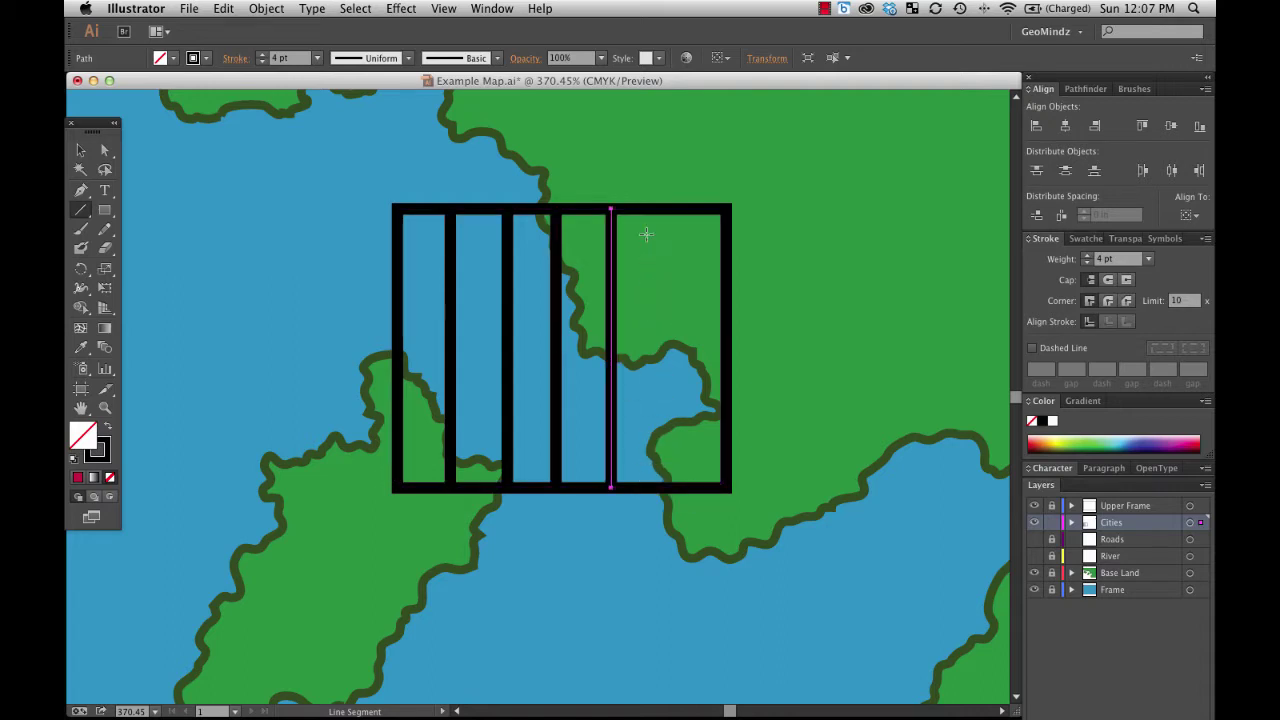
{"action": "left_click_drag", "start_coordinate": [666, 209], "coordinate": [676, 488]}
{"action": "left_click_drag", "start_coordinate": [726, 208], "coordinate": [727, 488]}
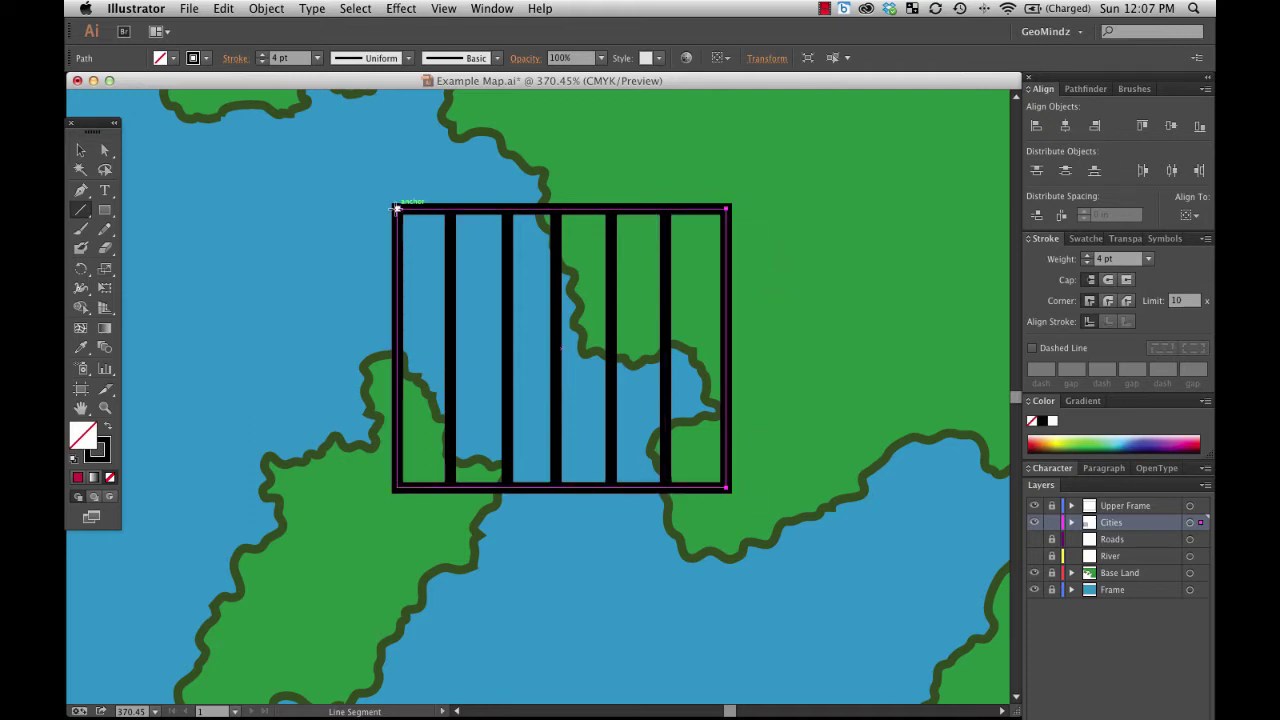
{"action": "left_click_drag", "start_coordinate": [398, 211], "coordinate": [425, 488]}
Select all objects and space the lines evenly with Horizontal Distribute Center
{"action": "key", "text": "v"}
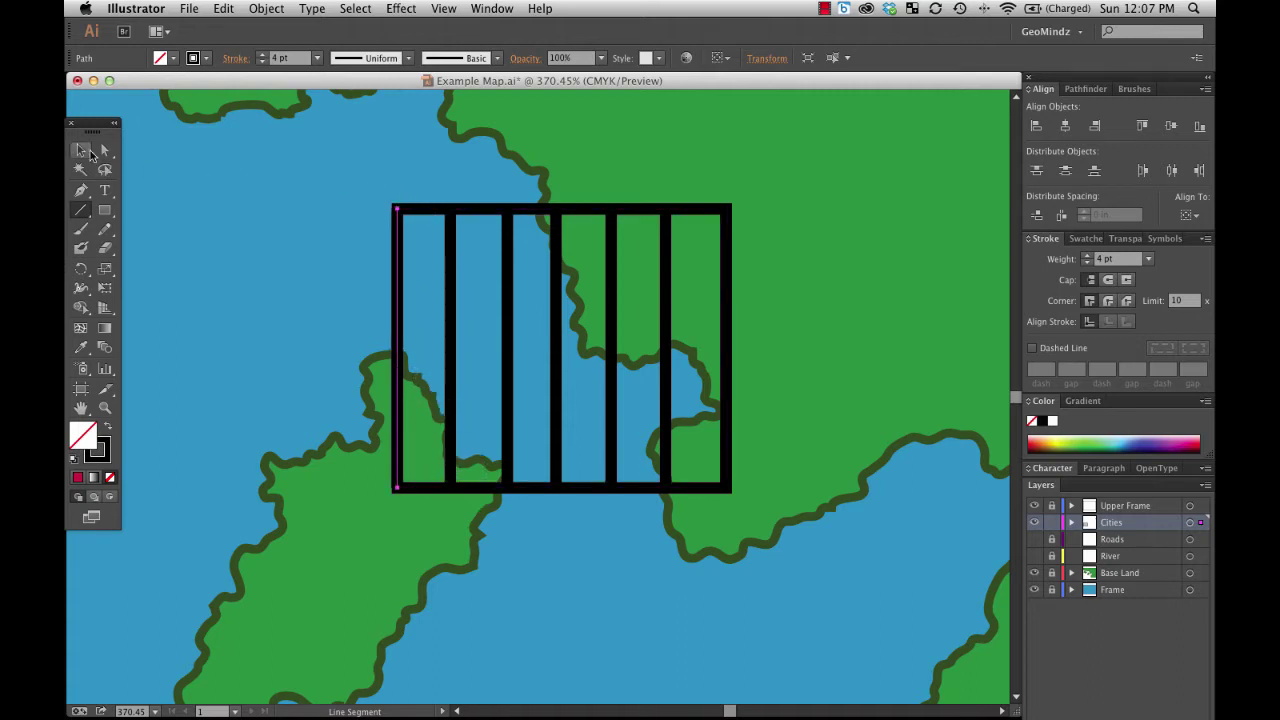
{"action": "key", "text": "super+a"}
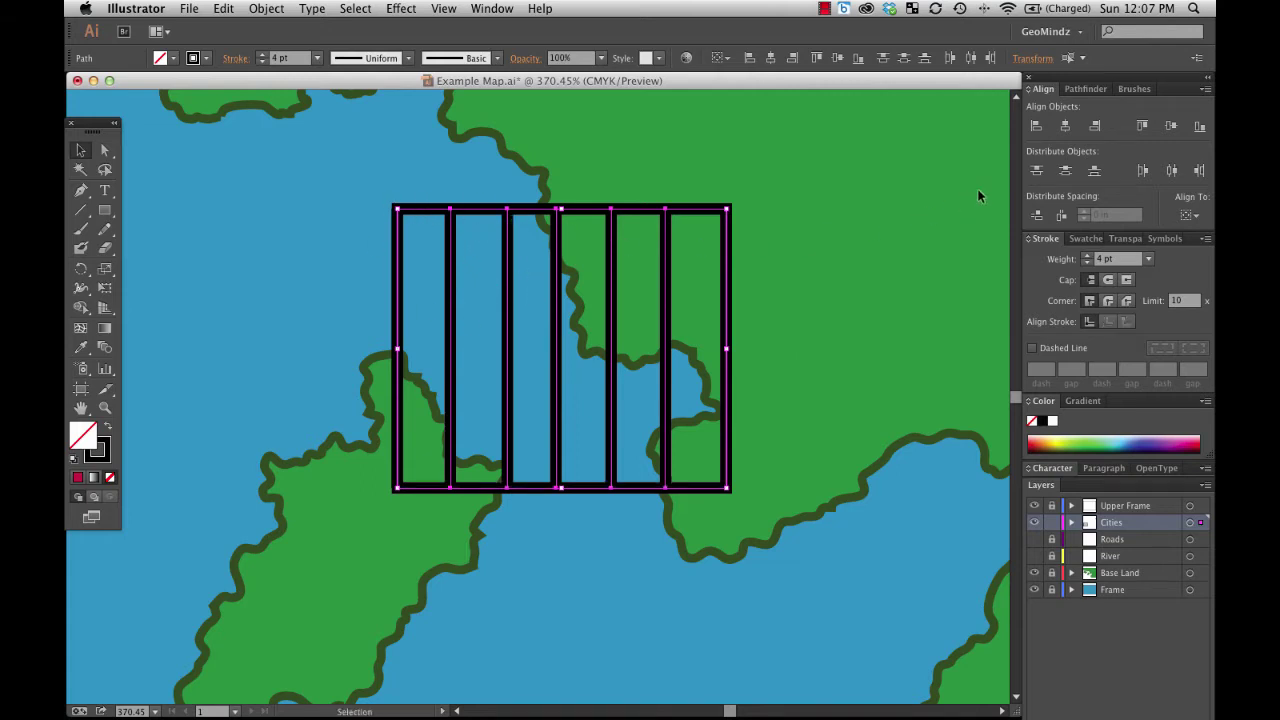
{"action": "left_click", "coordinate": [1172, 172]}
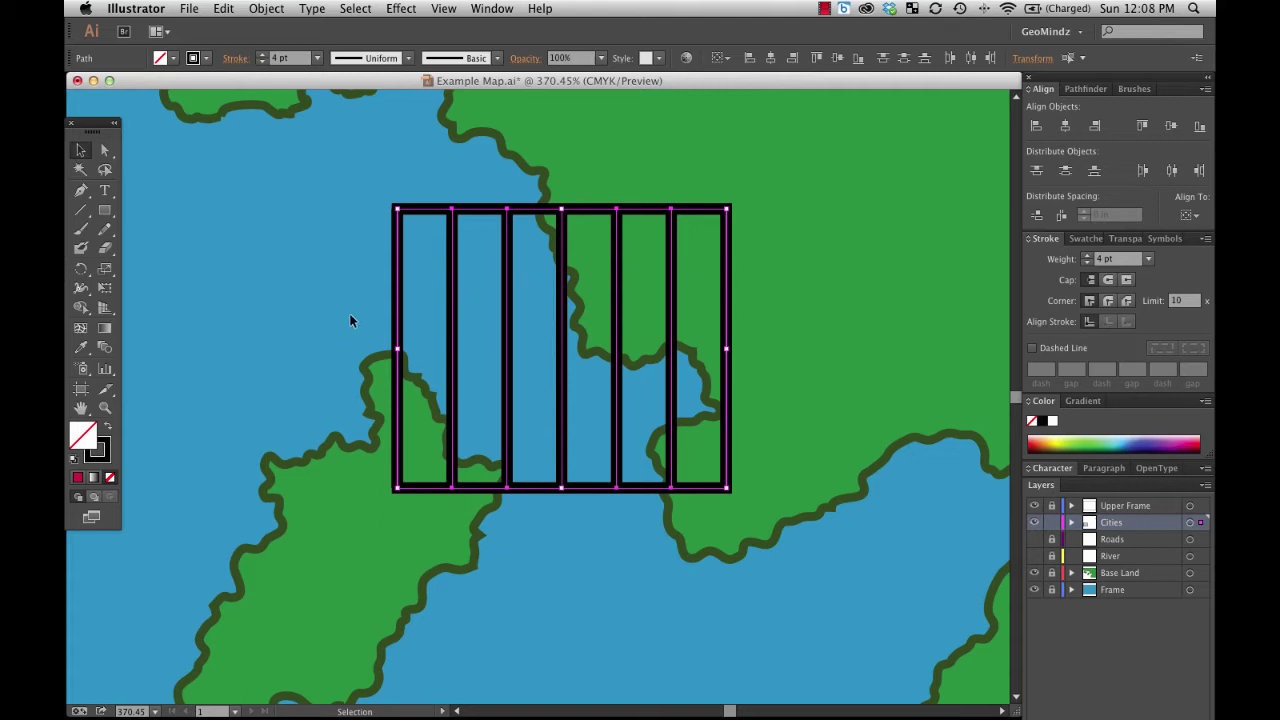
Lower the lines' stroke weight to 2 pt
{"action": "left_click", "coordinate": [101, 457]}
{"action": "left_click", "coordinate": [1088, 263]}
{"action": "left_click", "coordinate": [1088, 263]}
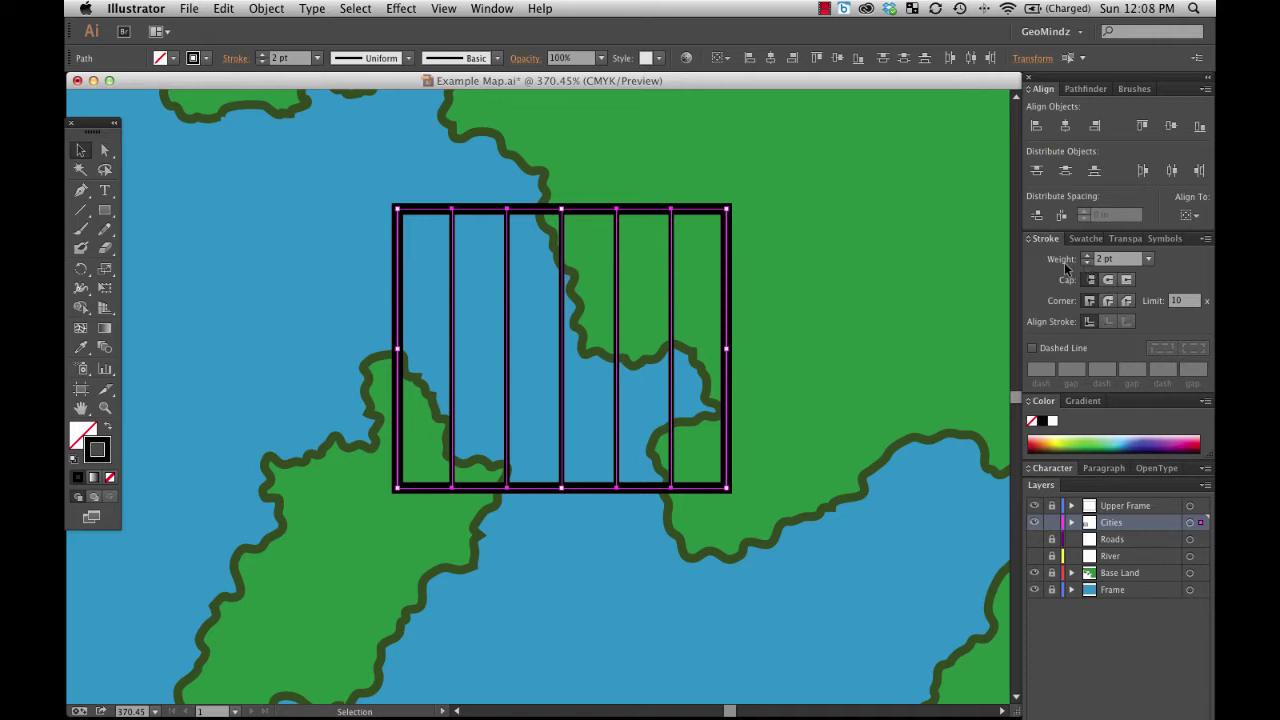
Duplicate a vertical line and position the copy within the grid
{"action": "left_click", "coordinate": [918, 291]}
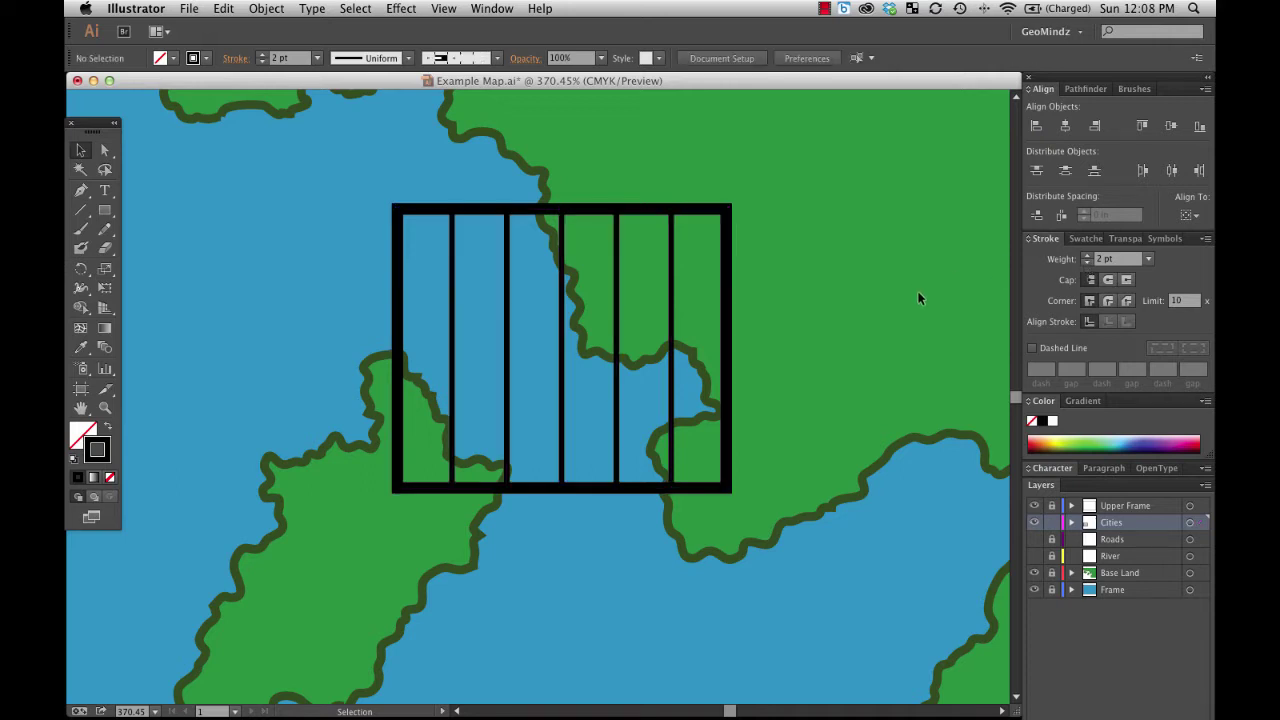
{"action": "left_click", "coordinate": [453, 348]}
{"action": "left_click_drag", "start_coordinate": [453, 348], "coordinate": [478, 318]}
{"action": "left_click_drag", "start_coordinate": [538, 345], "coordinate": [587, 300]}
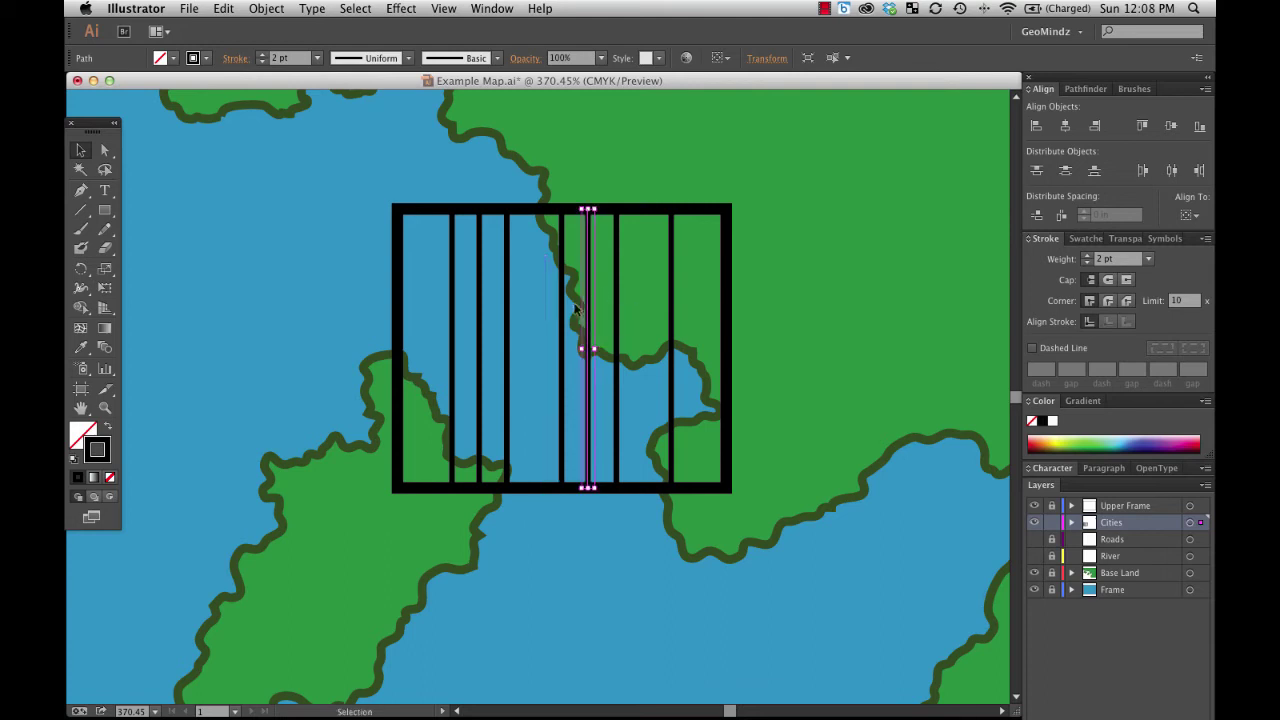
{"action": "key", "text": "super+z"}
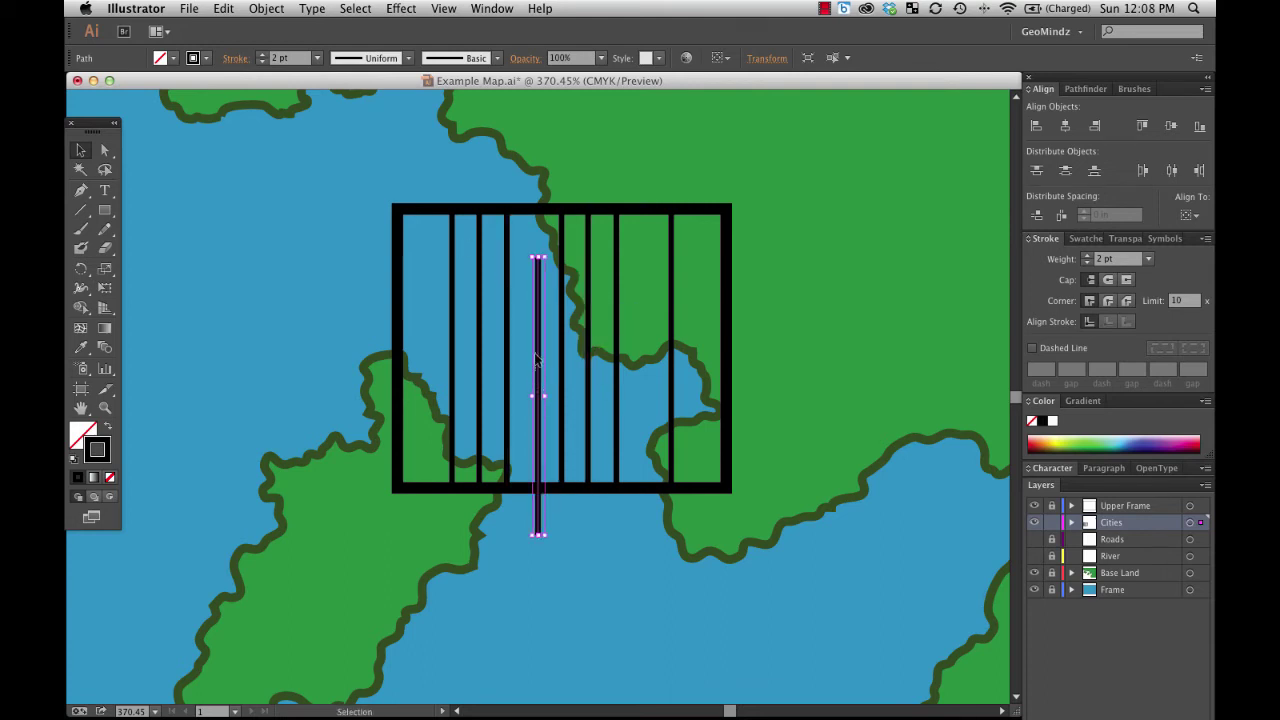
{"action": "left_click", "coordinate": [543, 320]}
{"action": "left_click_drag", "start_coordinate": [541, 326], "coordinate": [534, 280]}
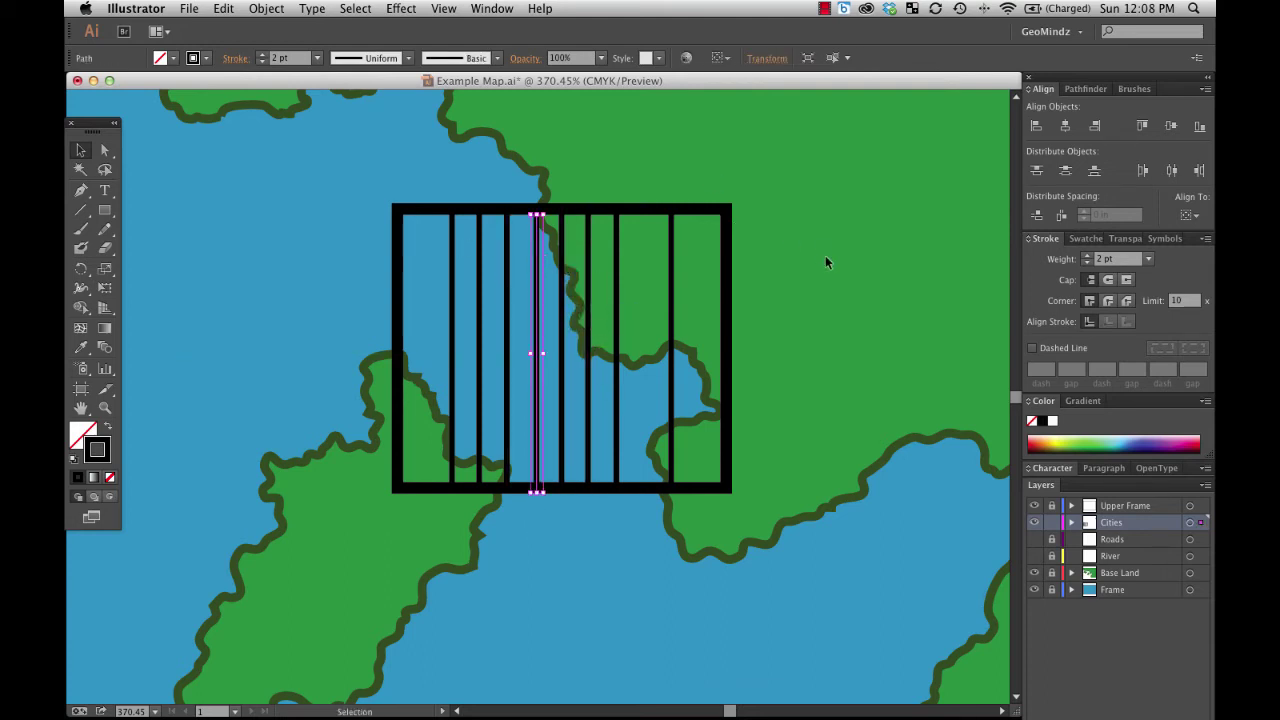
{"action": "left_click", "coordinate": [859, 283]}
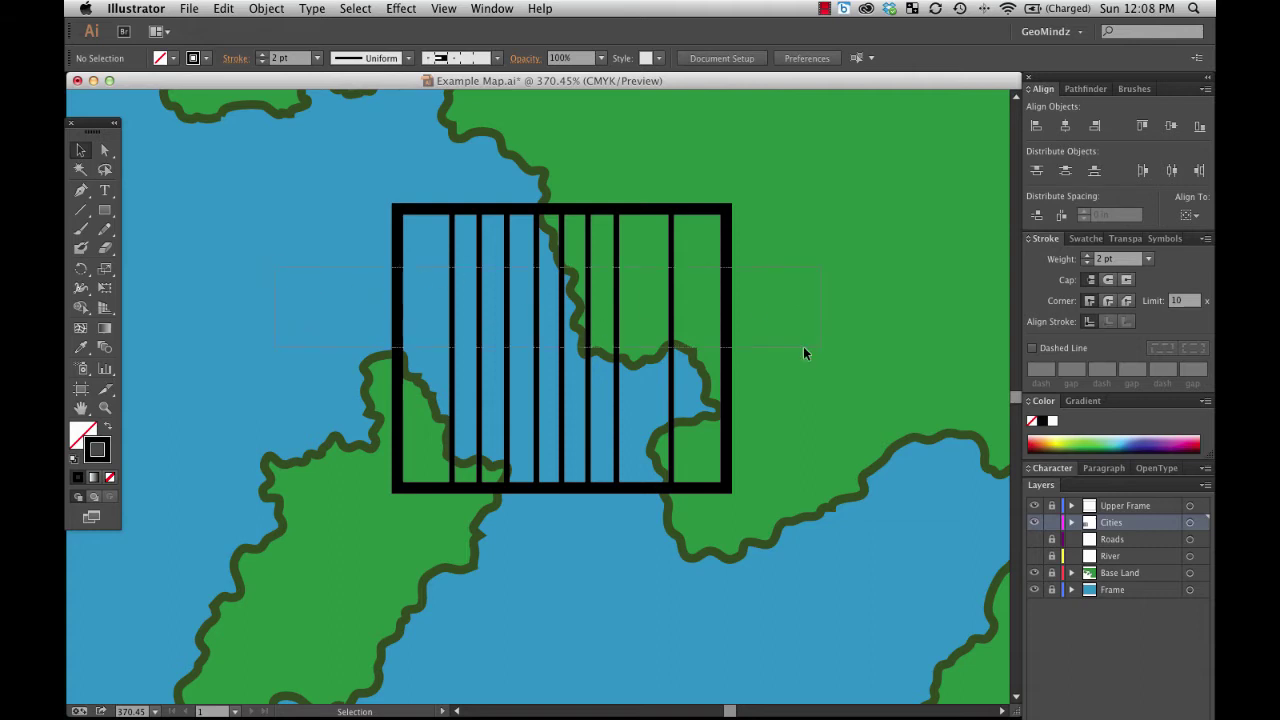
Space all eight lines evenly, then marquee-select only the lines inside the frame
{"action": "left_click_drag", "start_coordinate": [803, 352], "coordinate": [803, 350]}
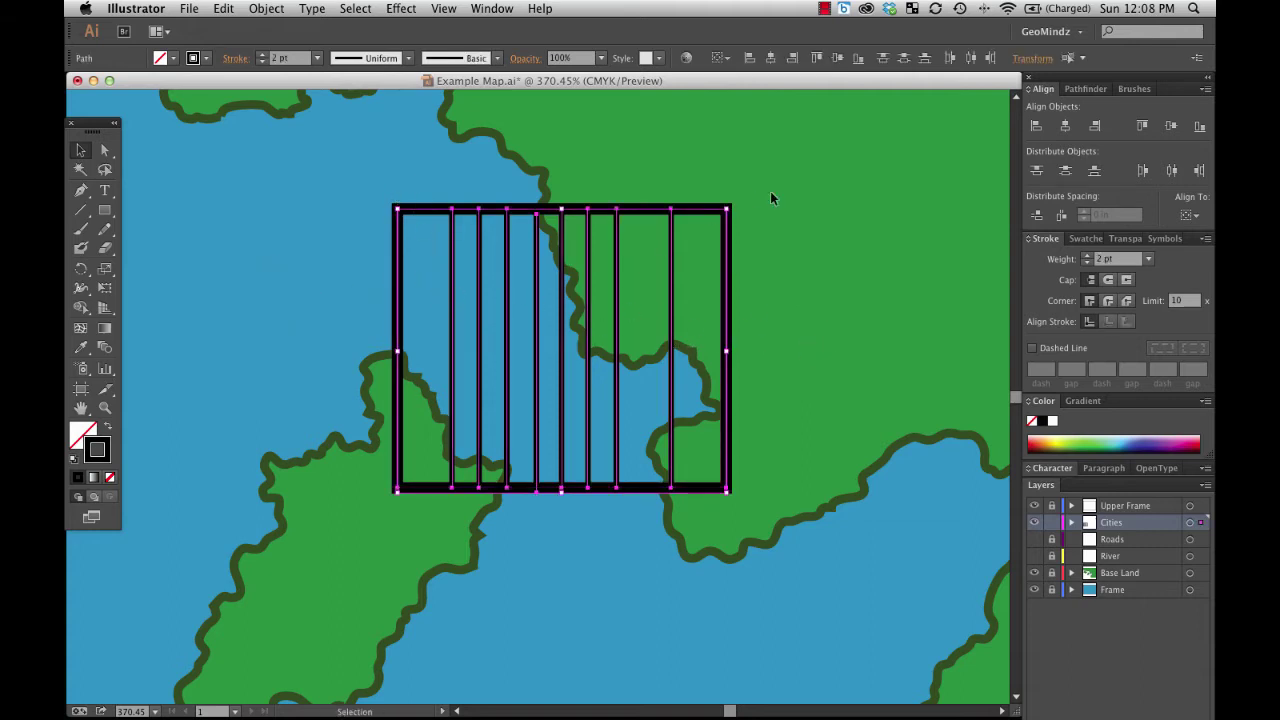
{"action": "left_click", "coordinate": [1172, 171]}
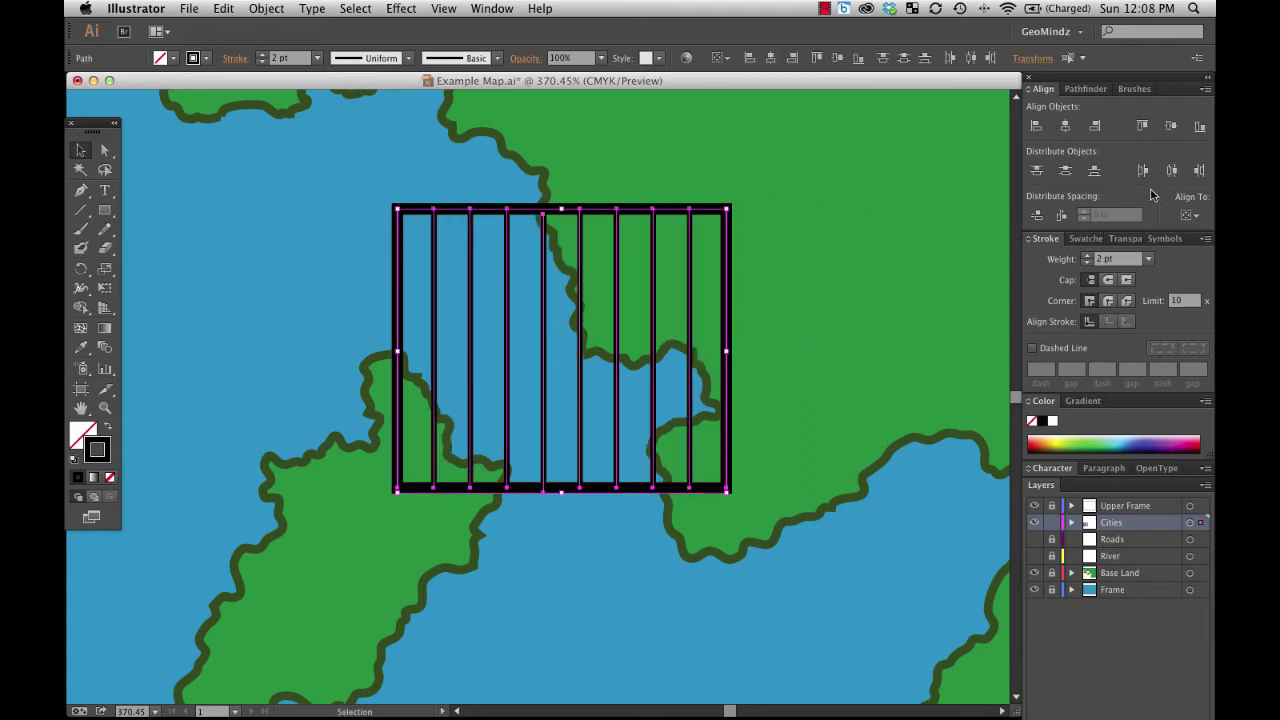
{"action": "left_click", "coordinate": [906, 275]}
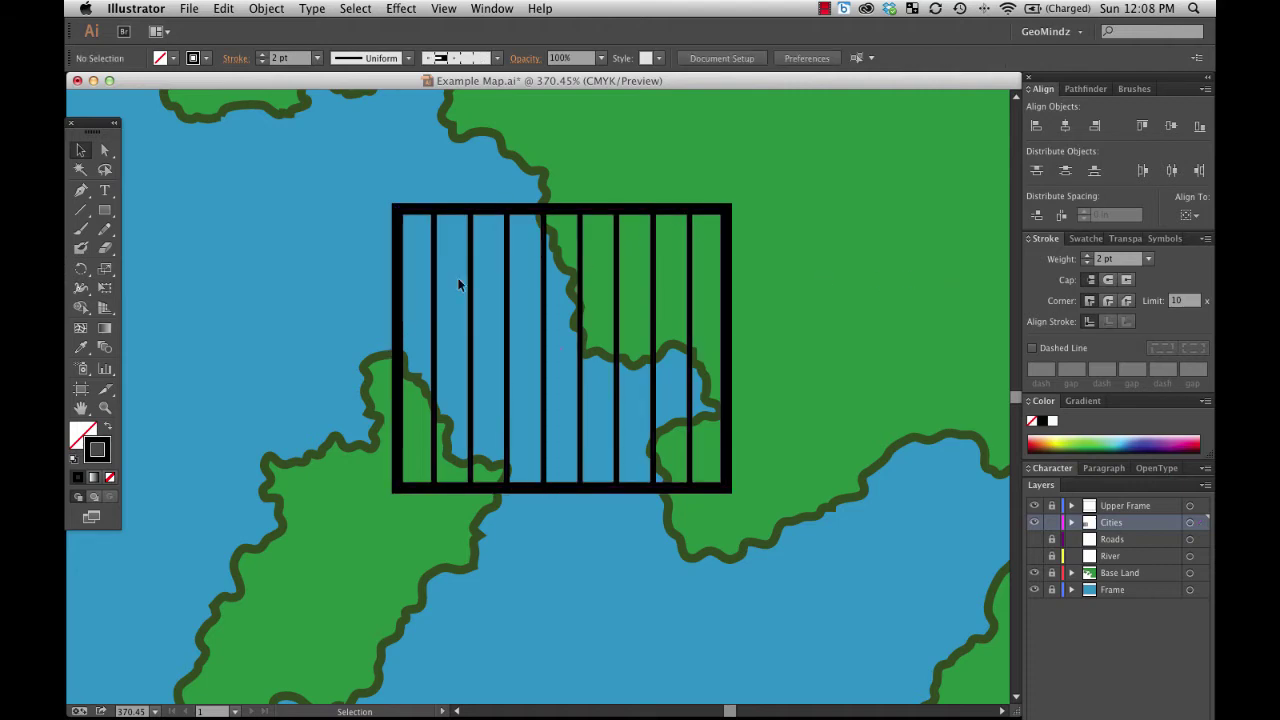
{"action": "left_click_drag", "start_coordinate": [346, 188], "coordinate": [833, 515]}
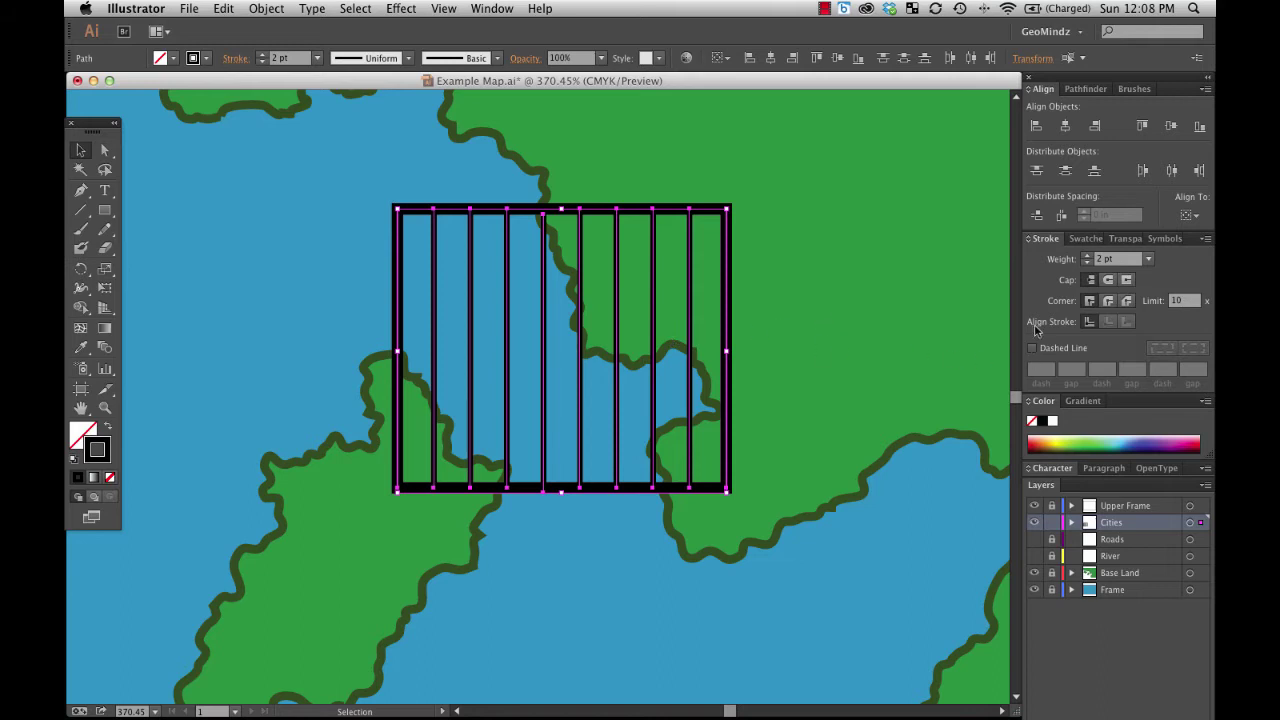
Turn the selected vertical lines red using the red swatch
{"action": "left_click", "coordinate": [1086, 239]}
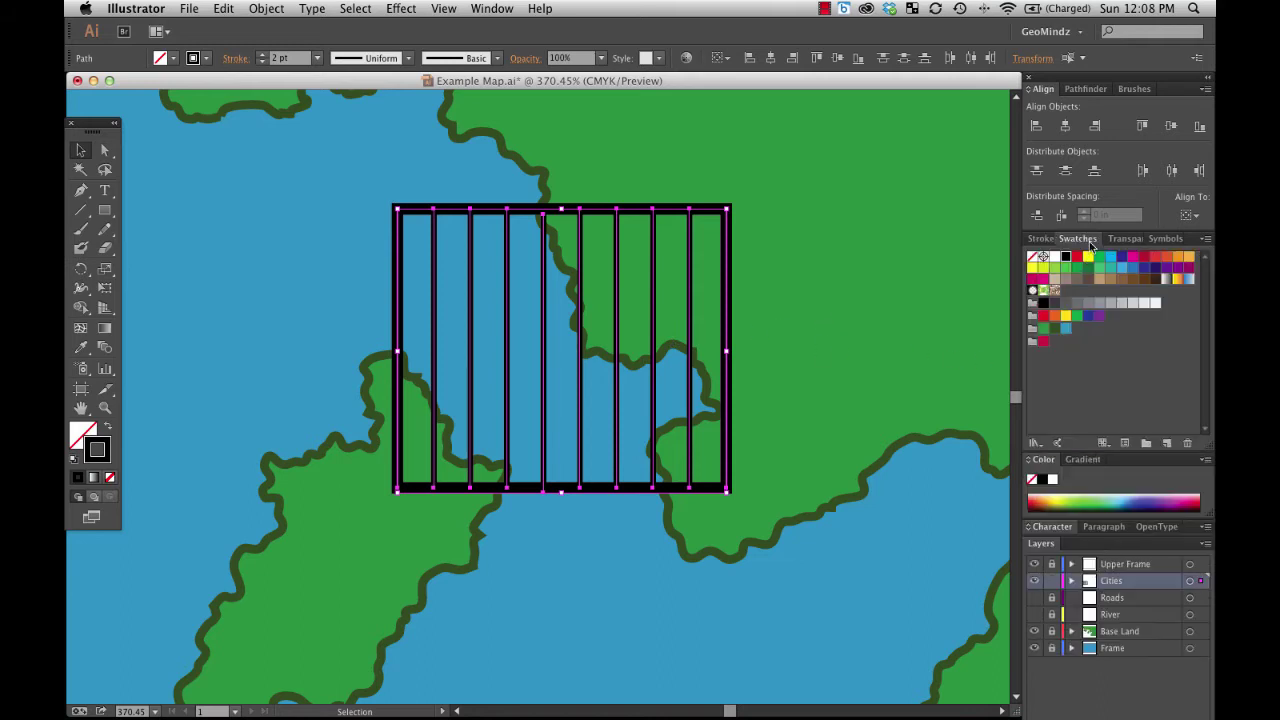
{"action": "left_click", "coordinate": [1045, 343]}
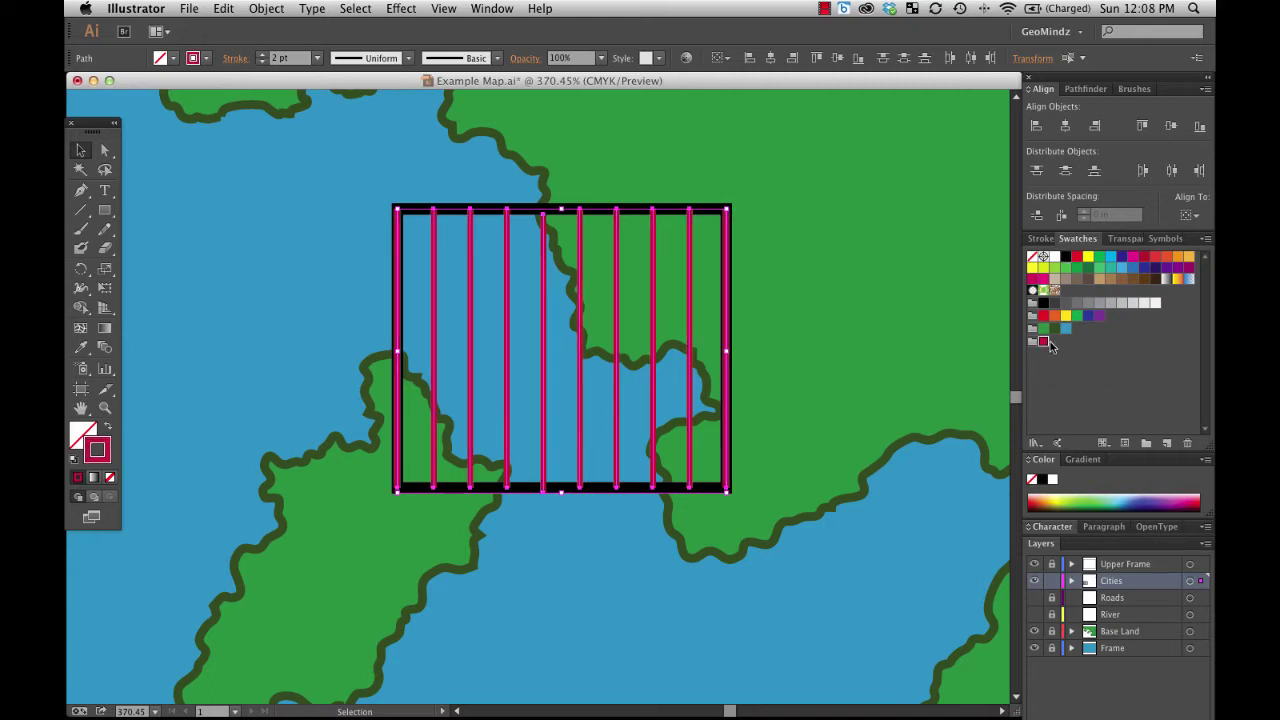
{"action": "left_click", "coordinate": [165, 175]}
Select the square frame and give its outline the same red swatch
{"action": "left_click", "coordinate": [413, 210]}
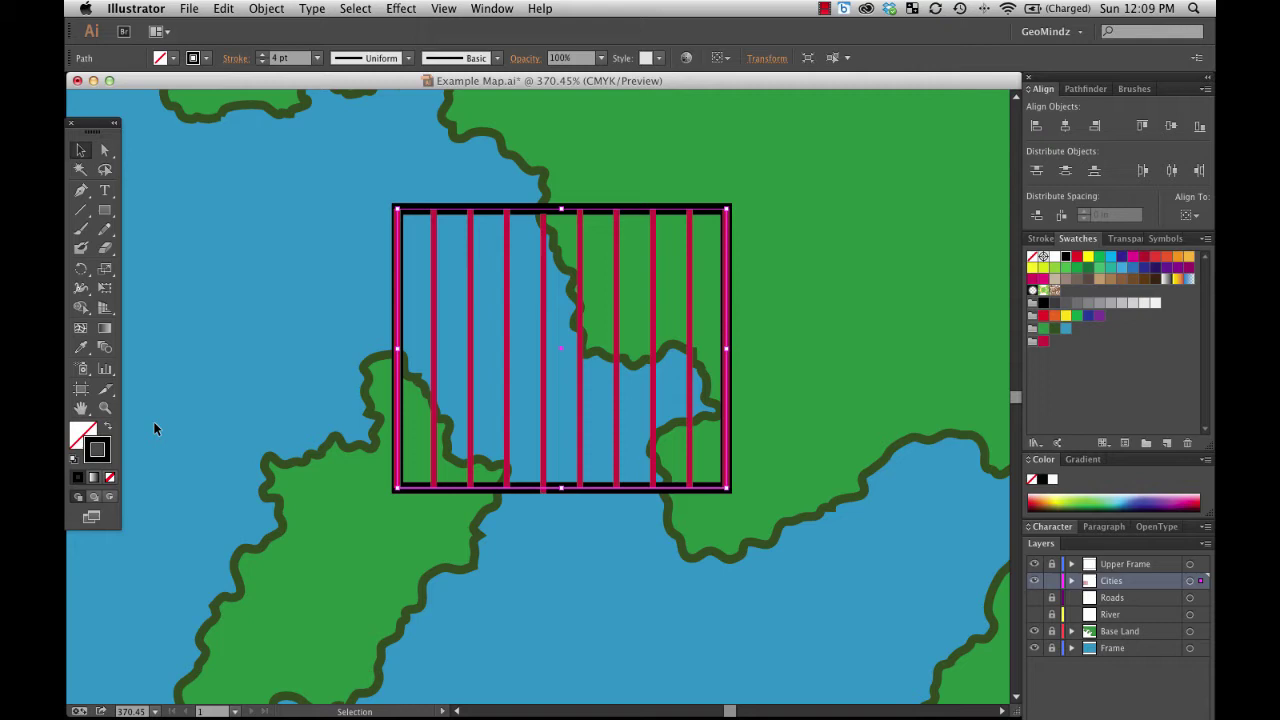
{"action": "left_click", "coordinate": [204, 371]}
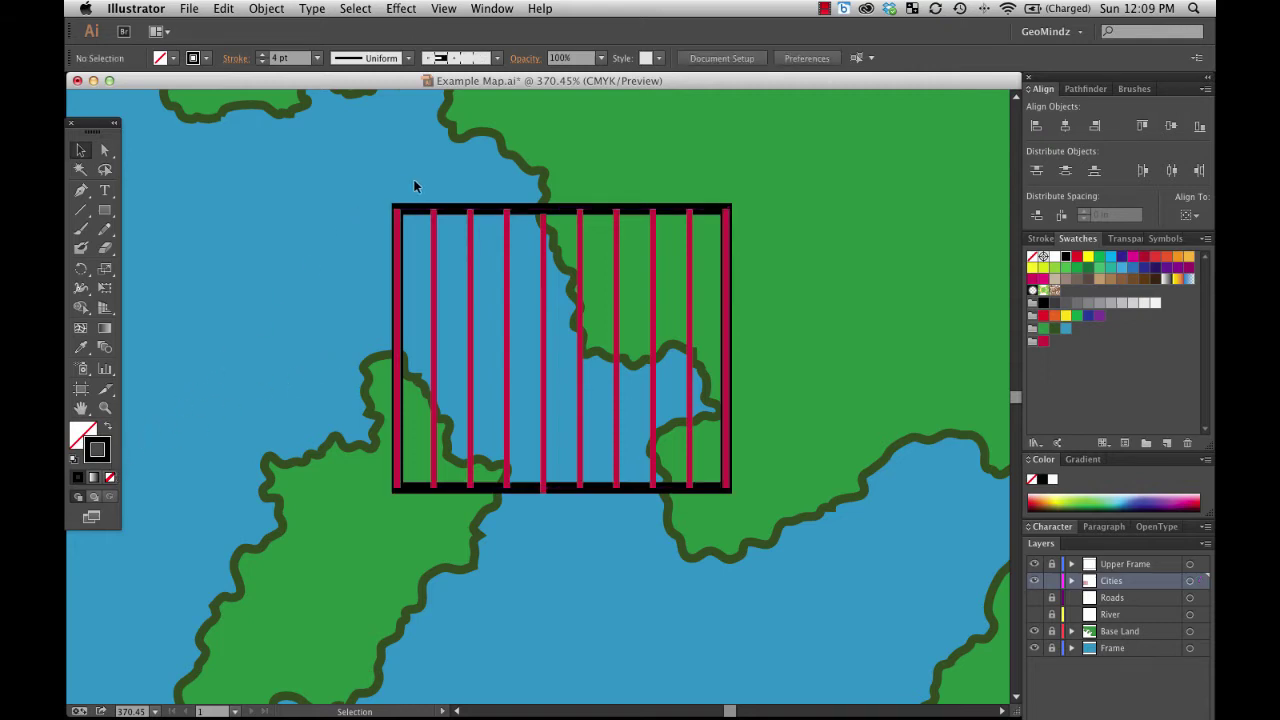
{"action": "left_click", "coordinate": [397, 290]}
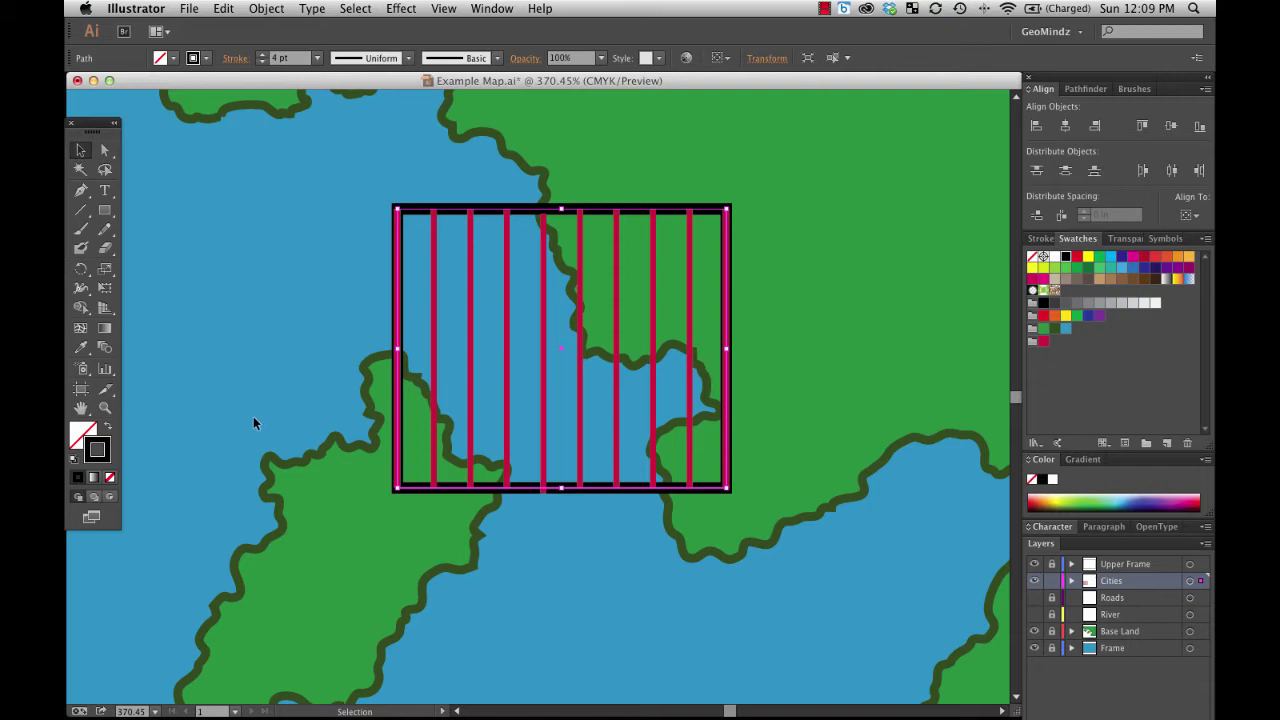
{"action": "left_click", "coordinate": [1042, 342]}
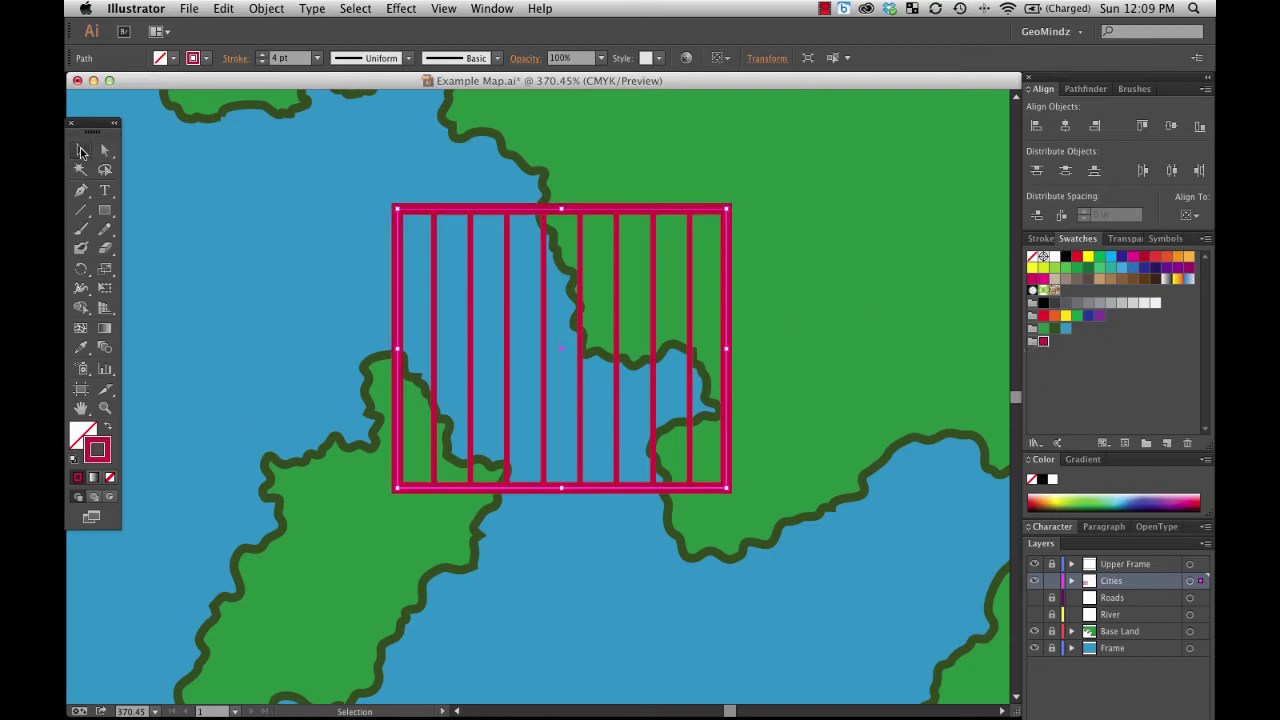
{"action": "left_click", "coordinate": [158, 148]}
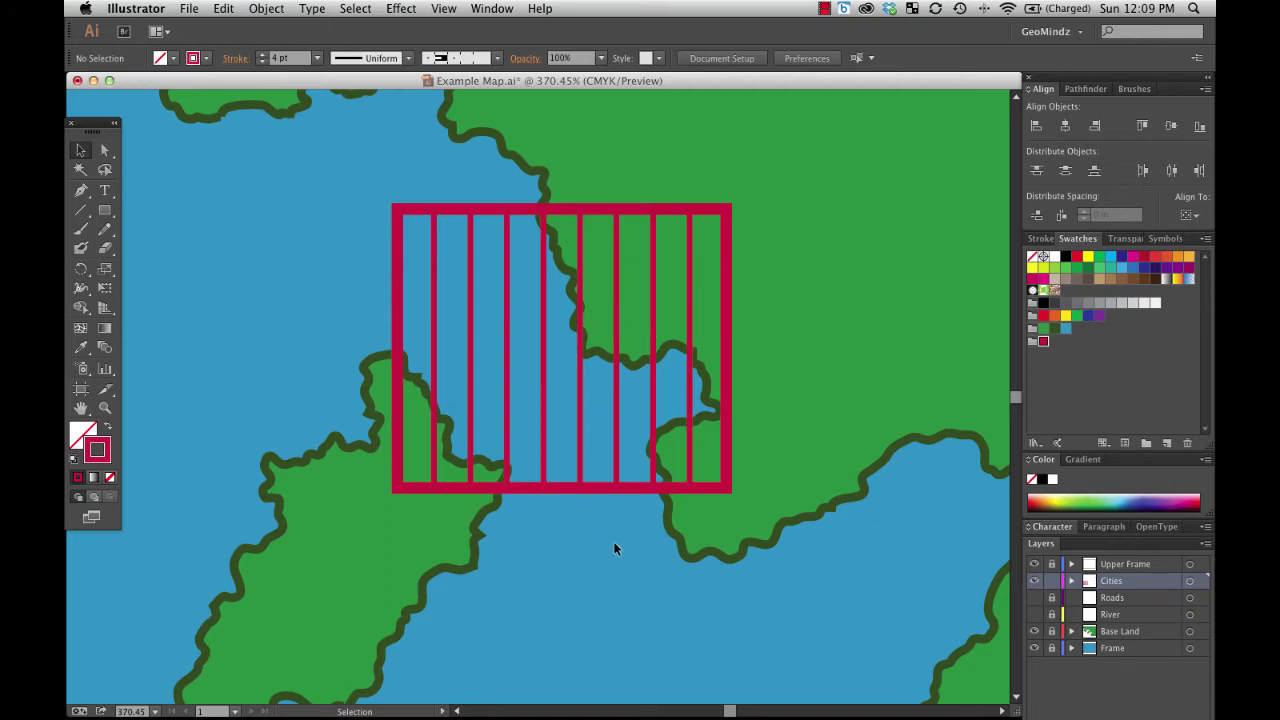
{"action": "left_click", "coordinate": [614, 322]}
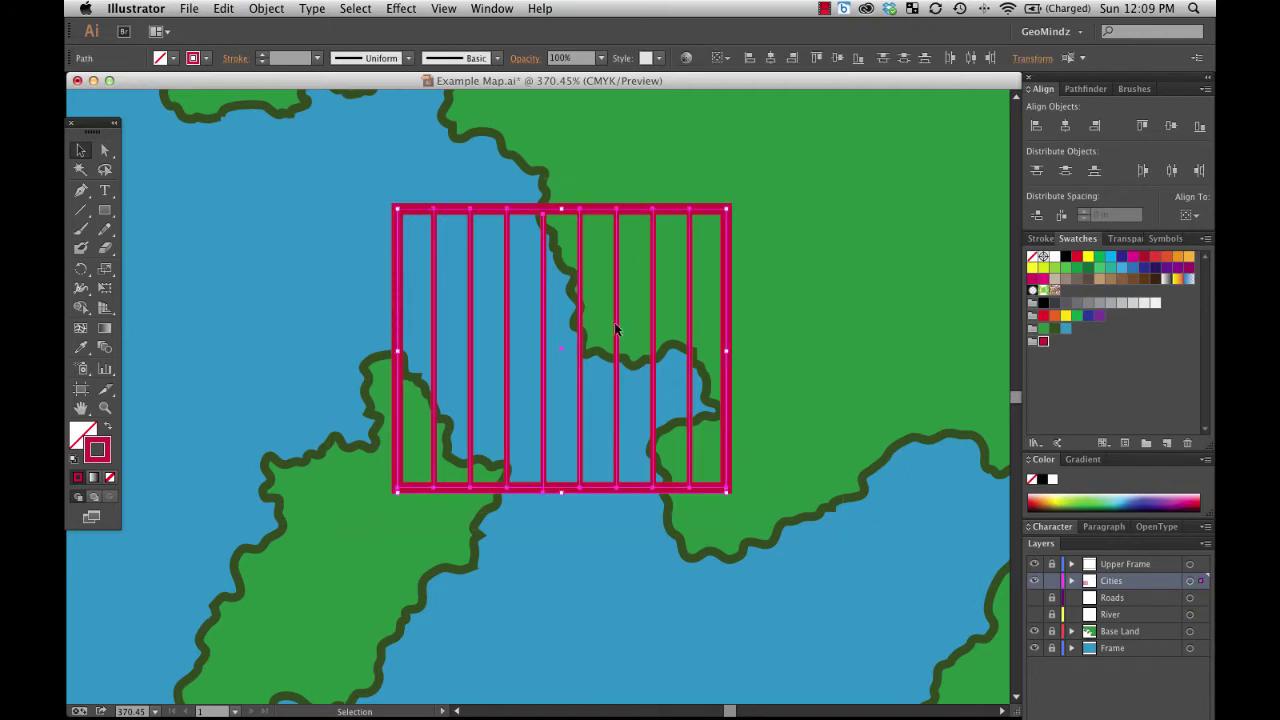
{"action": "right_click", "coordinate": [580, 304]}
{"action": "left_click", "coordinate": [636, 387]}
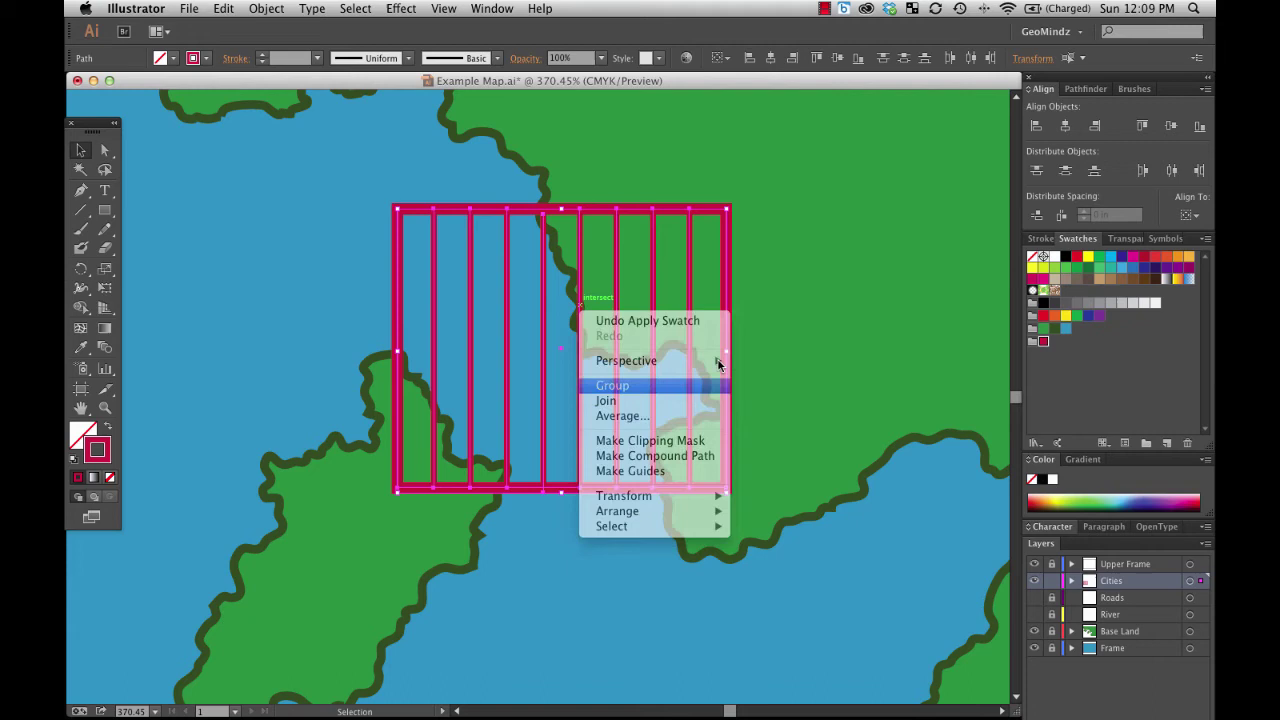
{"action": "left_click", "coordinate": [760, 399]}
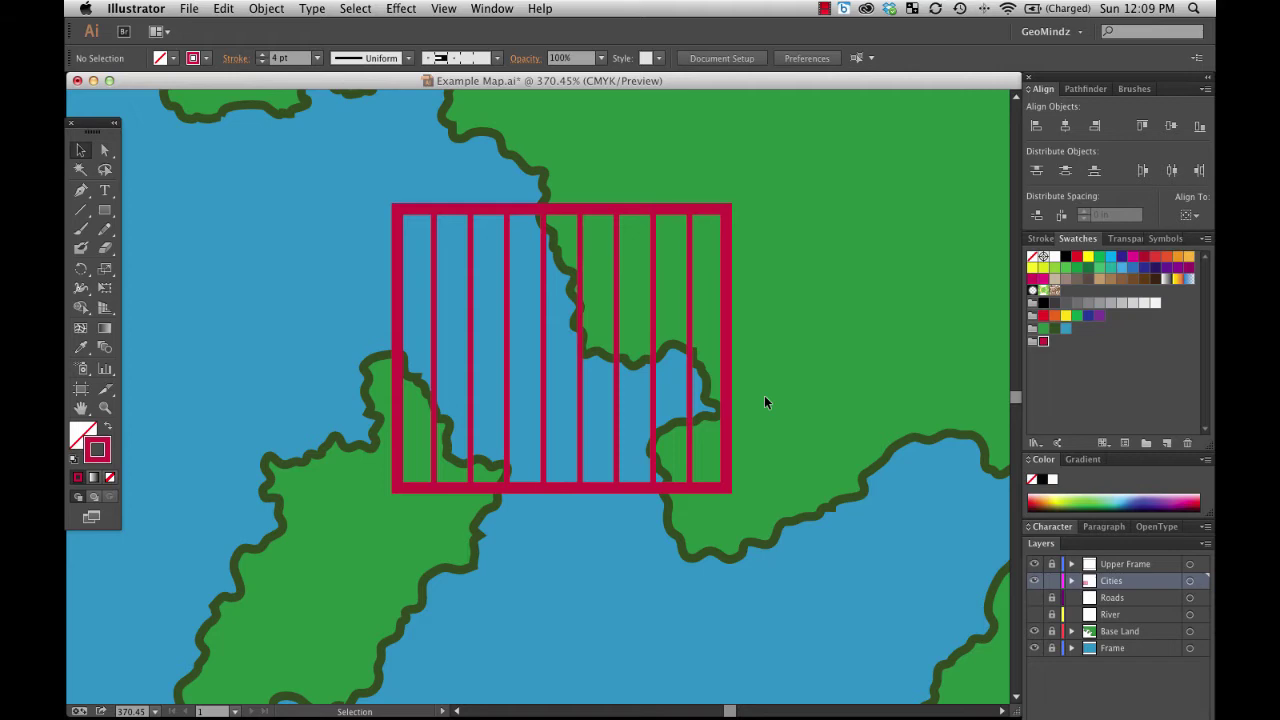
{"action": "key", "text": "super+a"}
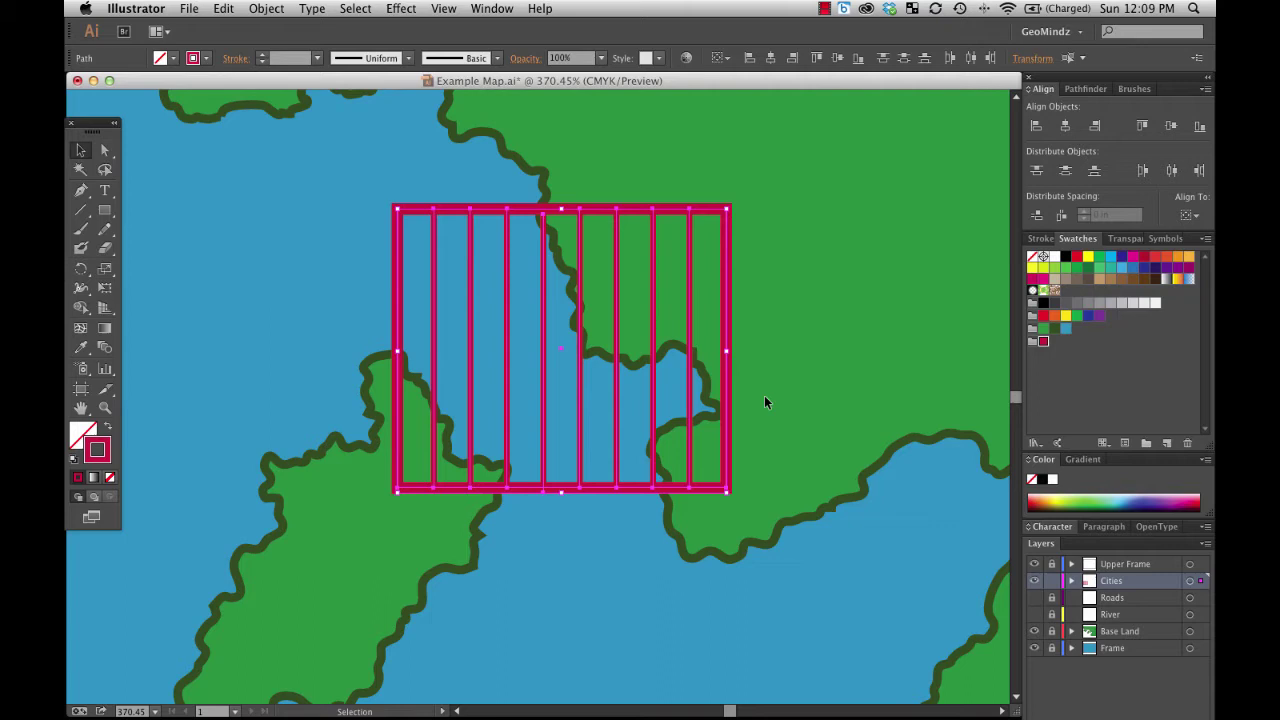
{"action": "left_click", "coordinate": [751, 250]}
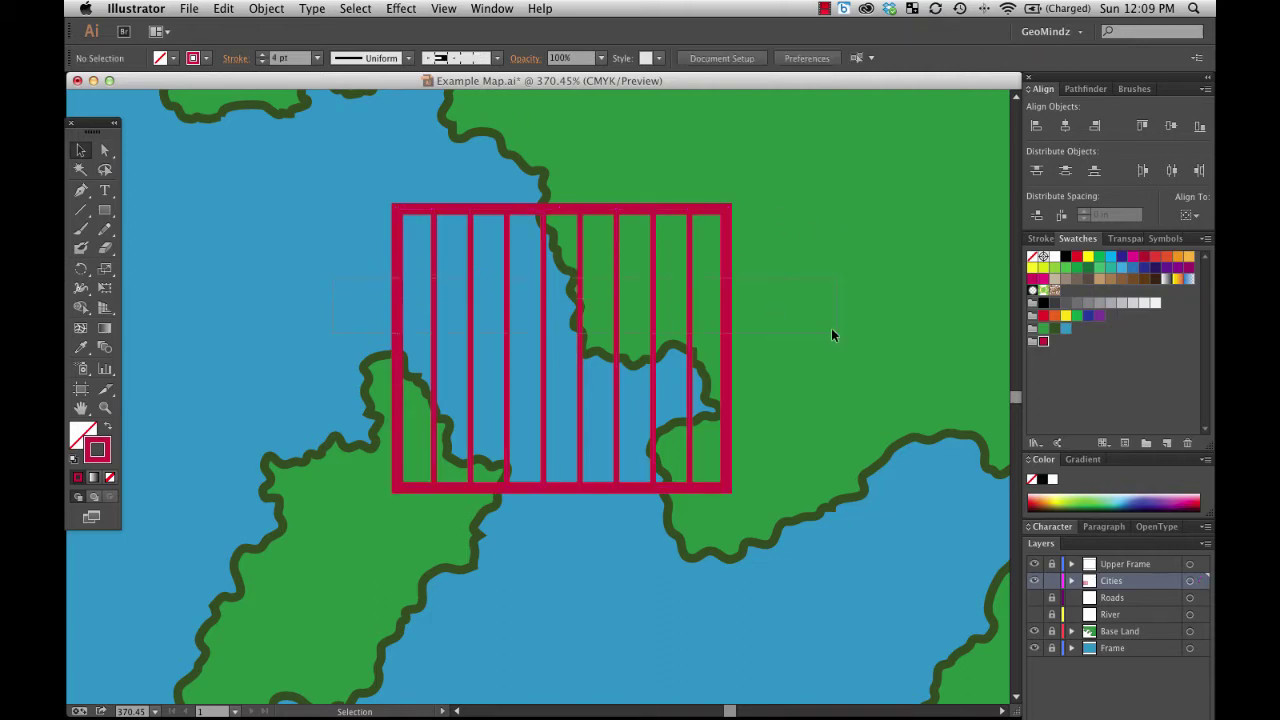
Select the red lines without the frame and rotate them 45° via Transform > Rotate
{"action": "left_click_drag", "start_coordinate": [831, 335], "coordinate": [851, 368]}
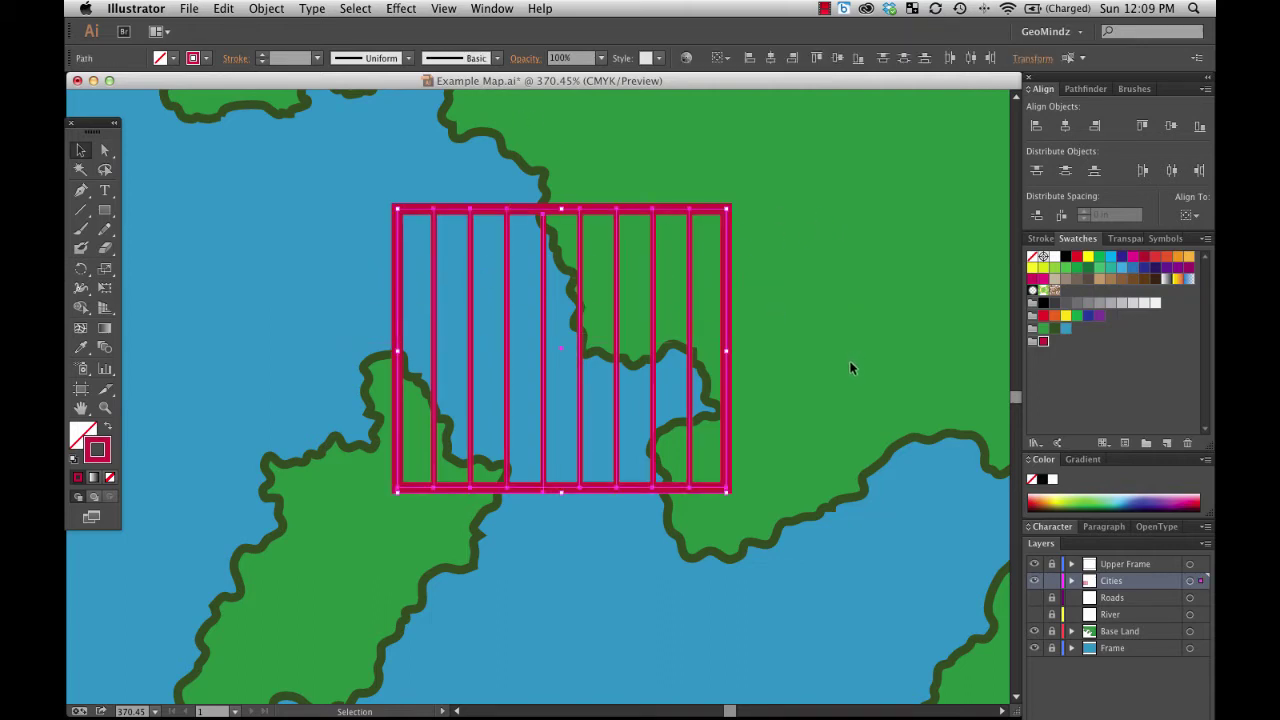
{"action": "left_click", "coordinate": [598, 212], "text": "shift"}
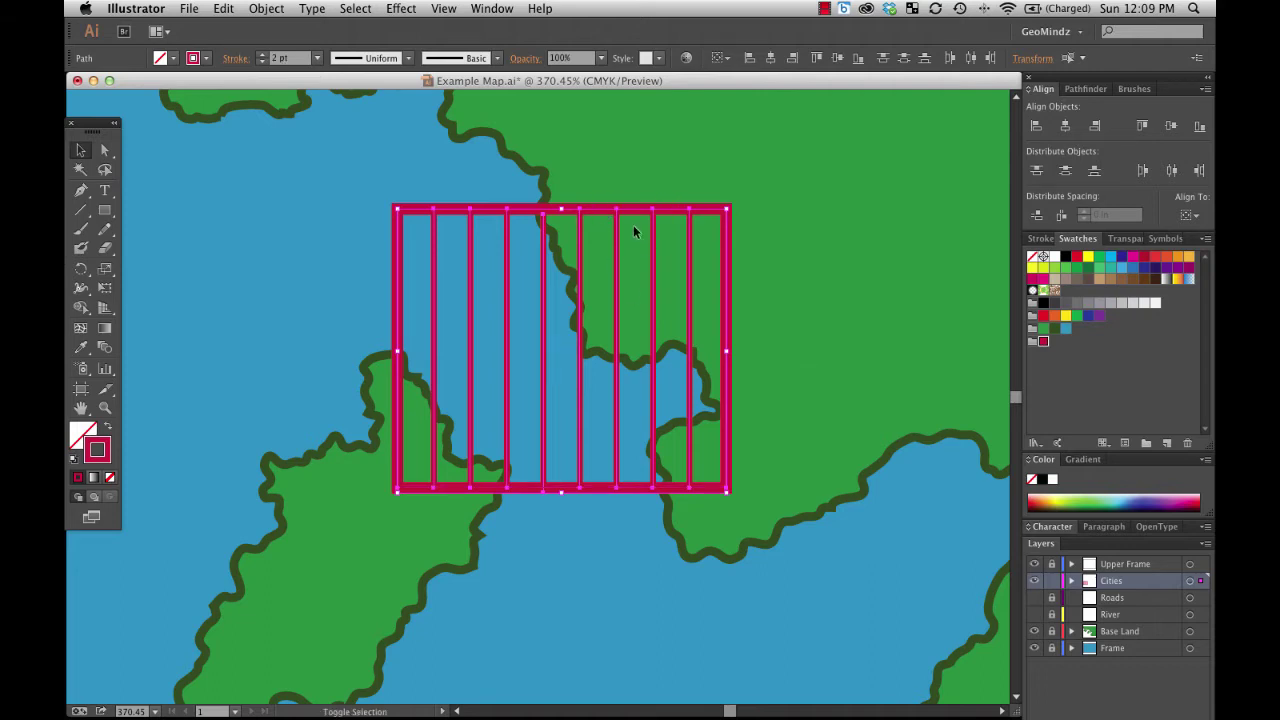
{"action": "left_click", "coordinate": [600, 210], "text": "shift"}
{"action": "left_click", "coordinate": [637, 209], "text": "shift"}
{"action": "right_click", "coordinate": [616, 345]}
{"action": "mouse_move", "coordinate": [671, 536]}
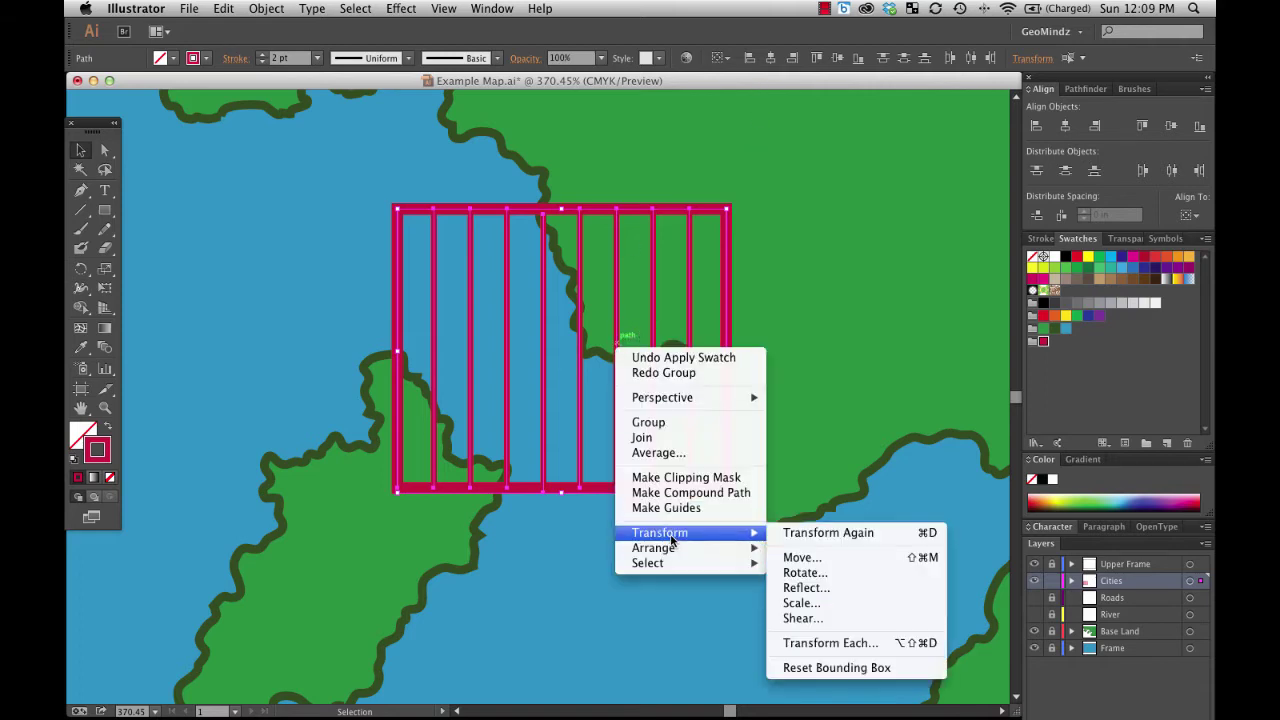
{"action": "left_click", "coordinate": [816, 574]}
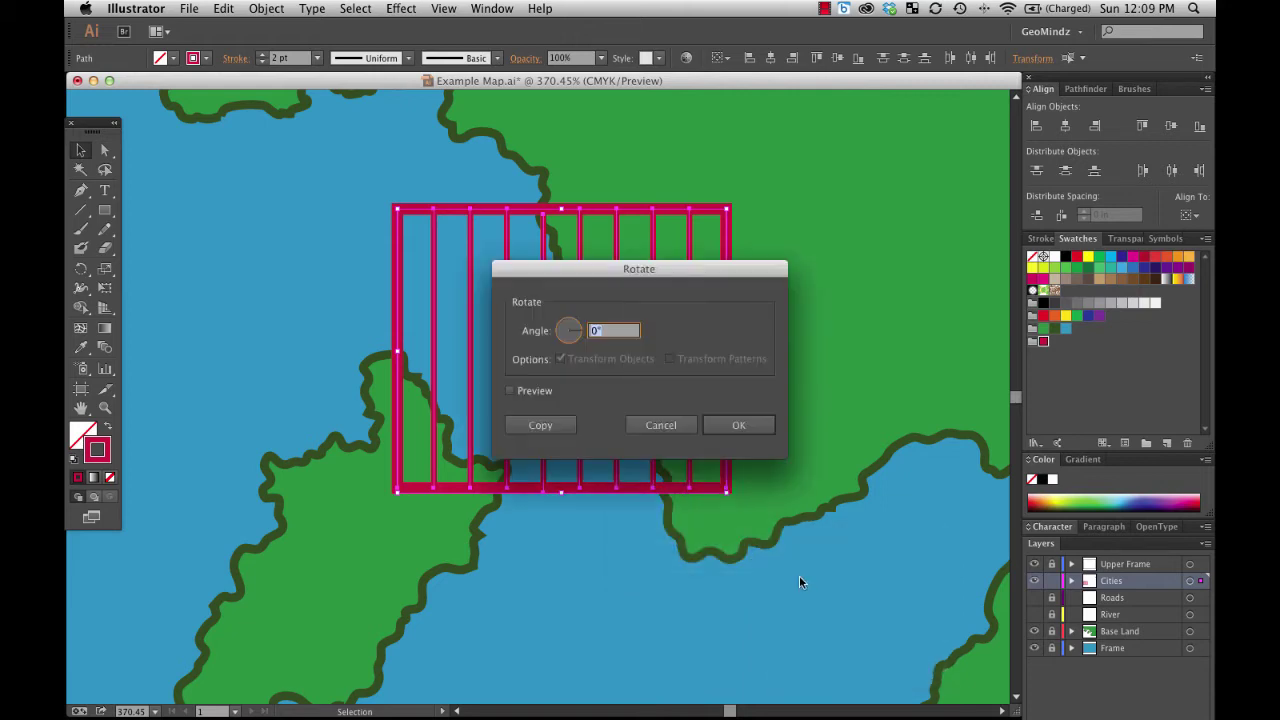
{"action": "type", "text": "45"}
{"action": "key", "text": "Return"}
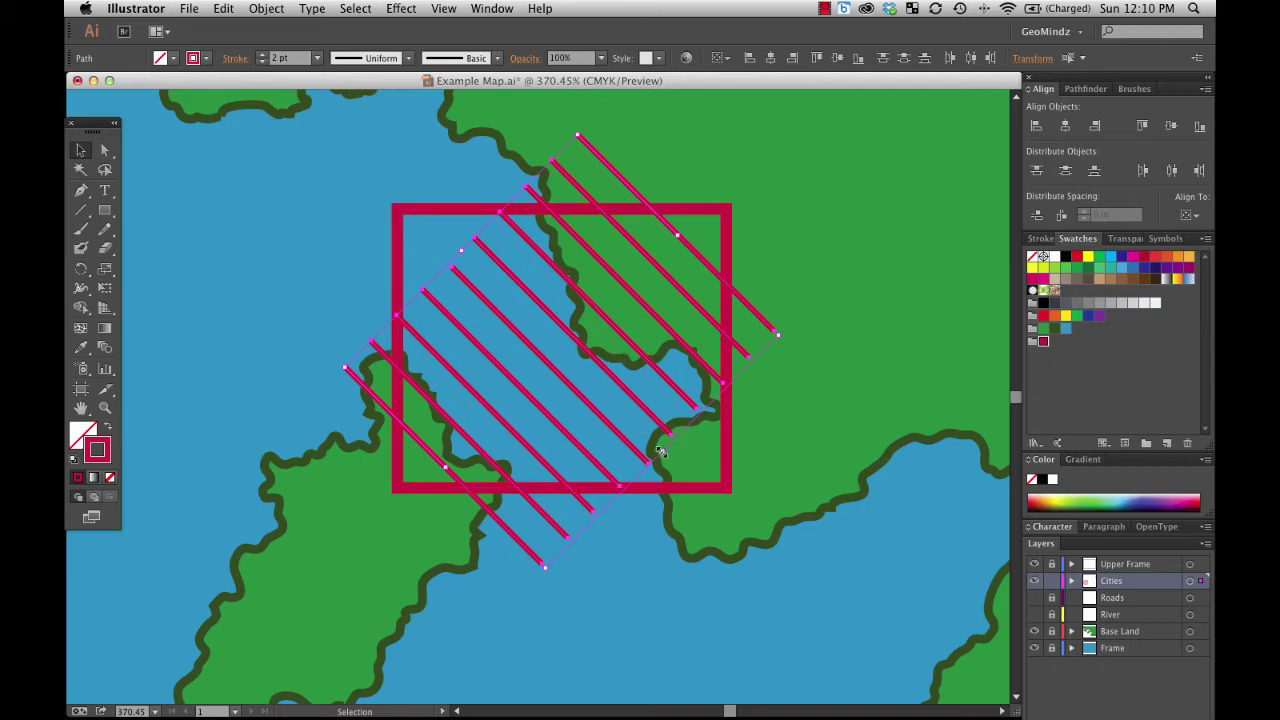
Scale the diagonal lines up by dragging their corner handles outward
{"action": "left_click_drag", "start_coordinate": [662, 452], "coordinate": [723, 511]}
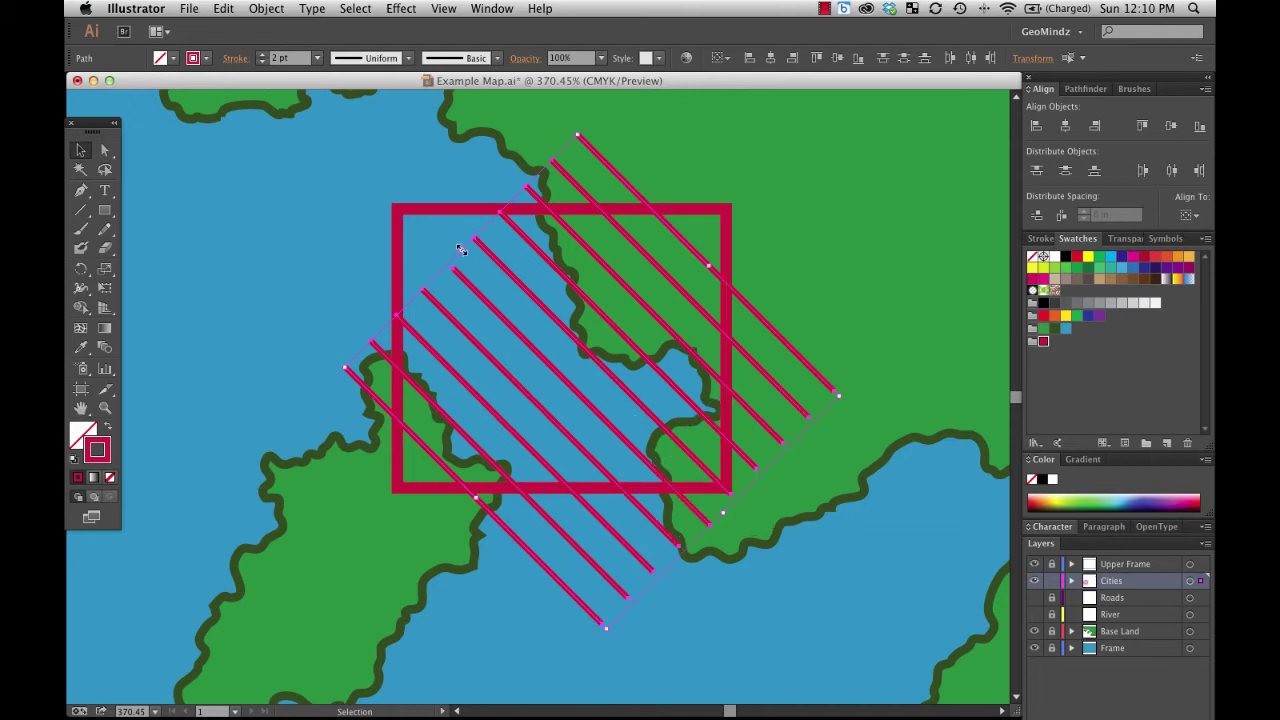
{"action": "left_click_drag", "start_coordinate": [462, 250], "coordinate": [404, 200]}
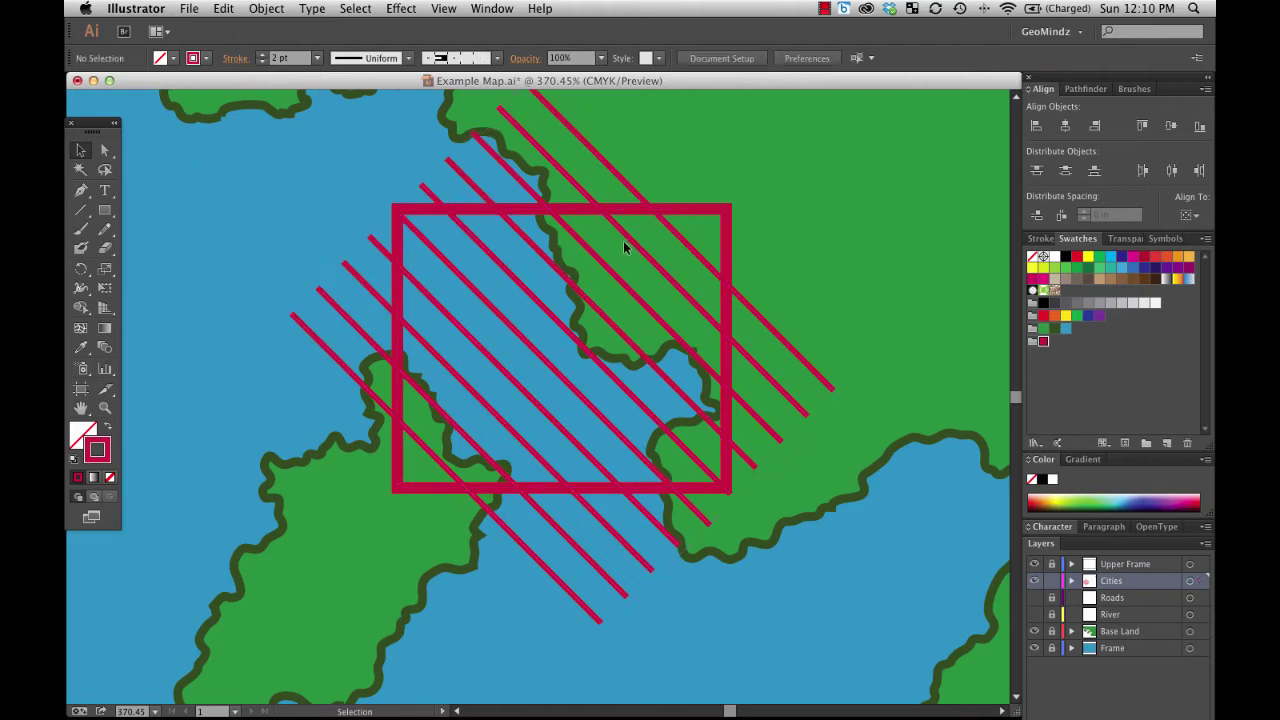
{"action": "left_click", "coordinate": [677, 279]}
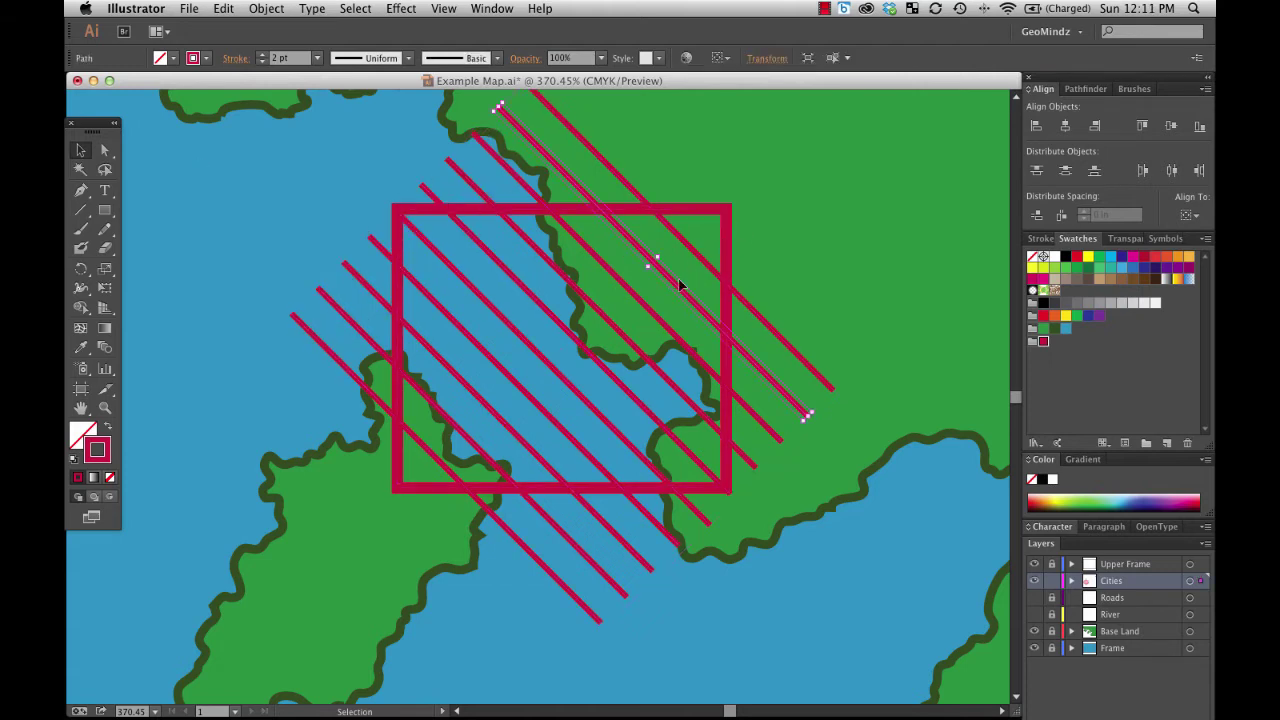
Move the red rectangle up and right and shrink it inside the hatching
{"action": "left_click", "coordinate": [690, 210]}
{"action": "left_click_drag", "start_coordinate": [397, 487], "coordinate": [437, 458]}
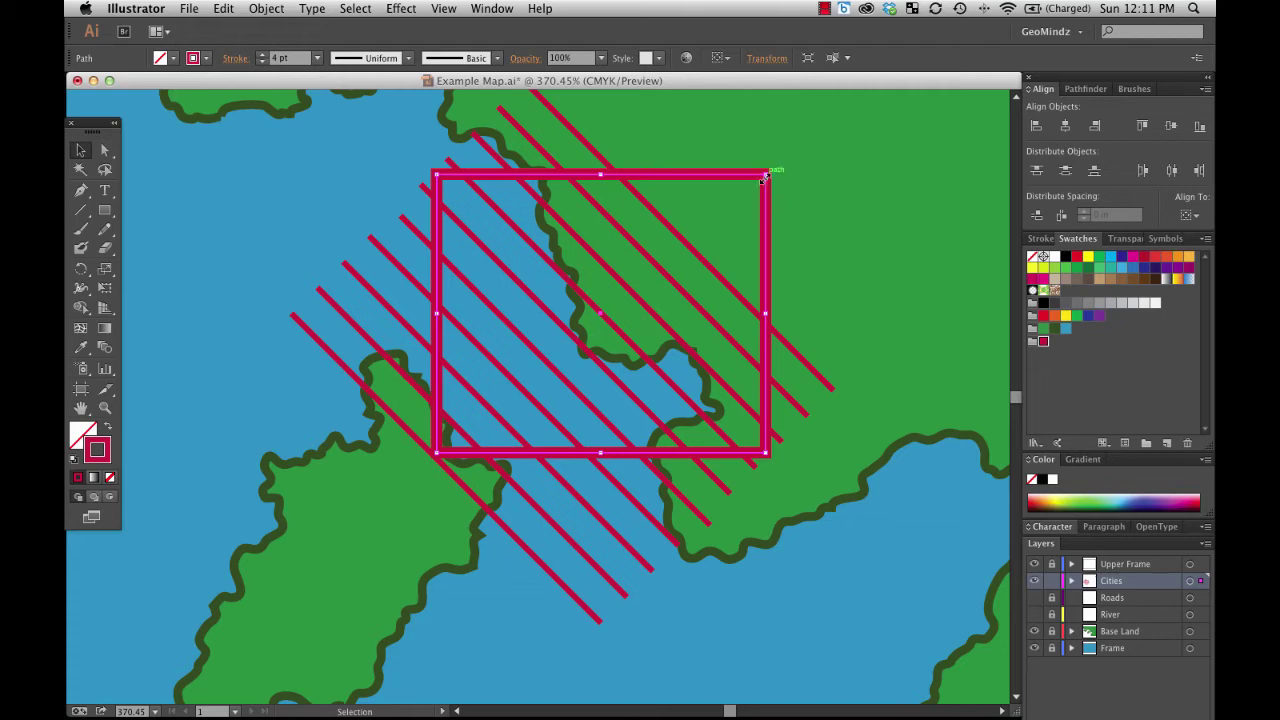
{"action": "left_click_drag", "start_coordinate": [766, 174], "coordinate": [693, 249]}
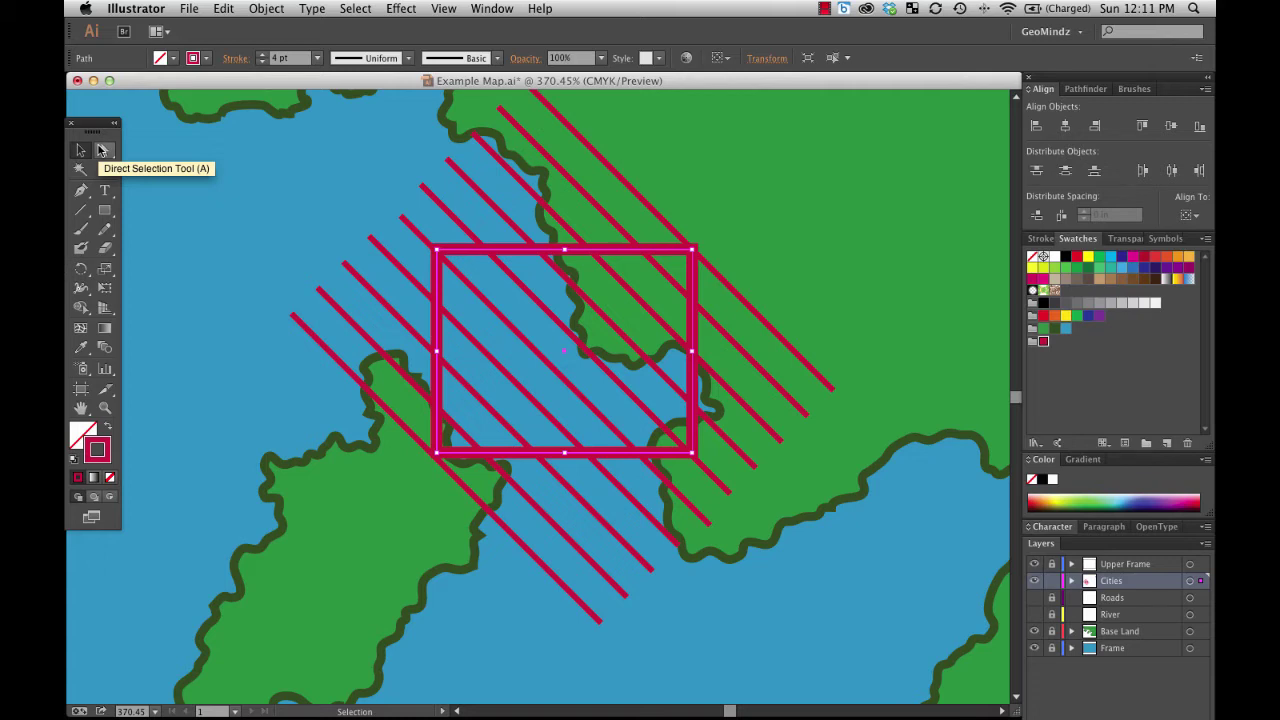
{"action": "left_click", "coordinate": [845, 285]}
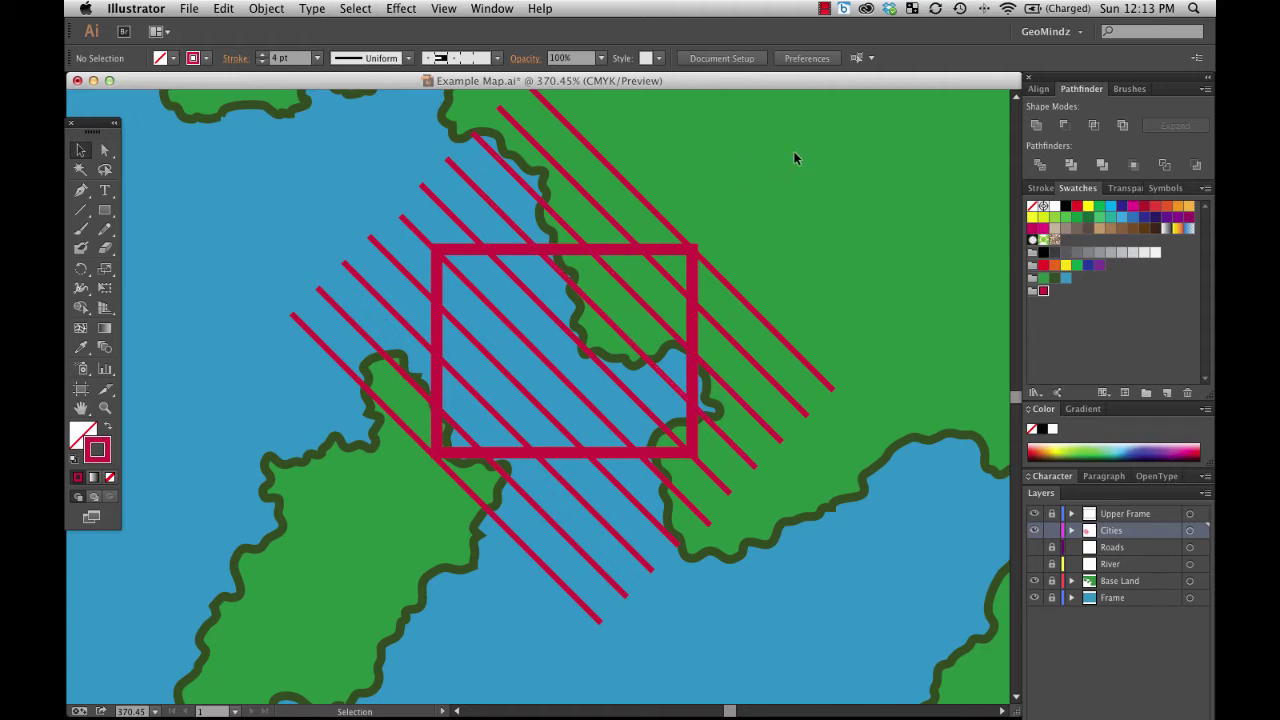
{"action": "left_click_drag", "start_coordinate": [795, 158], "coordinate": [393, 565]}
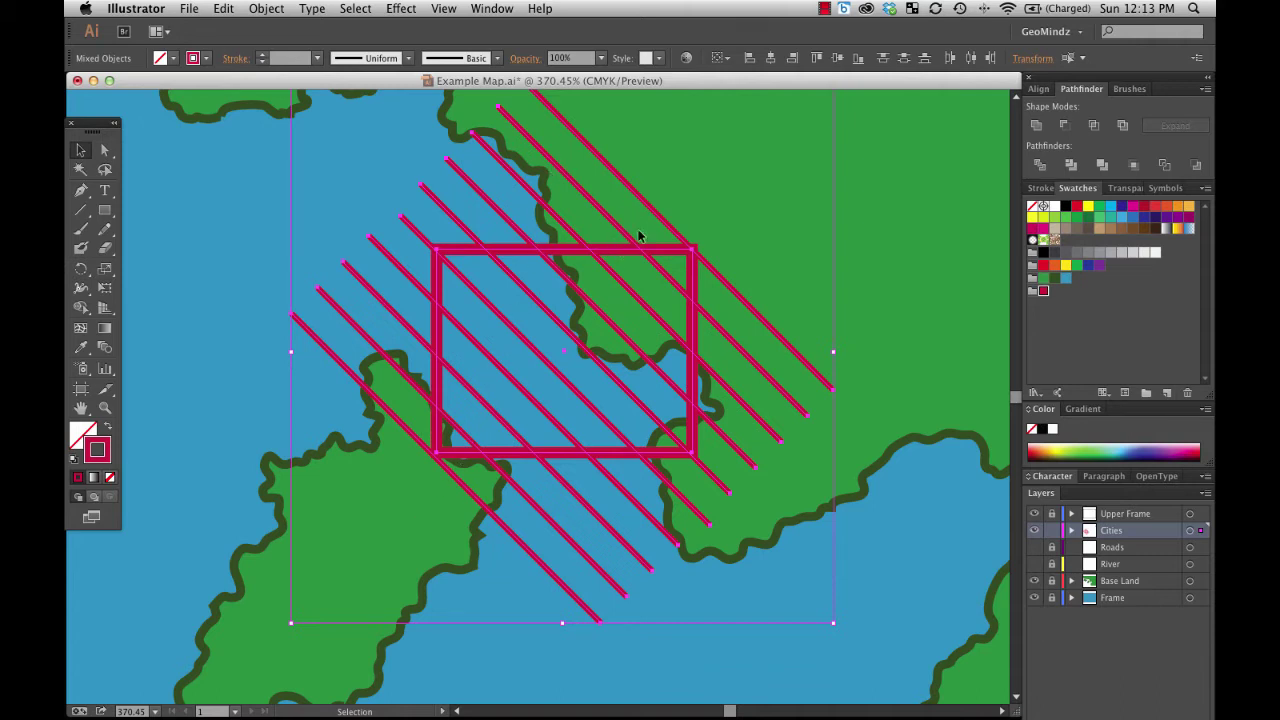
{"action": "left_click", "coordinate": [1094, 126]}
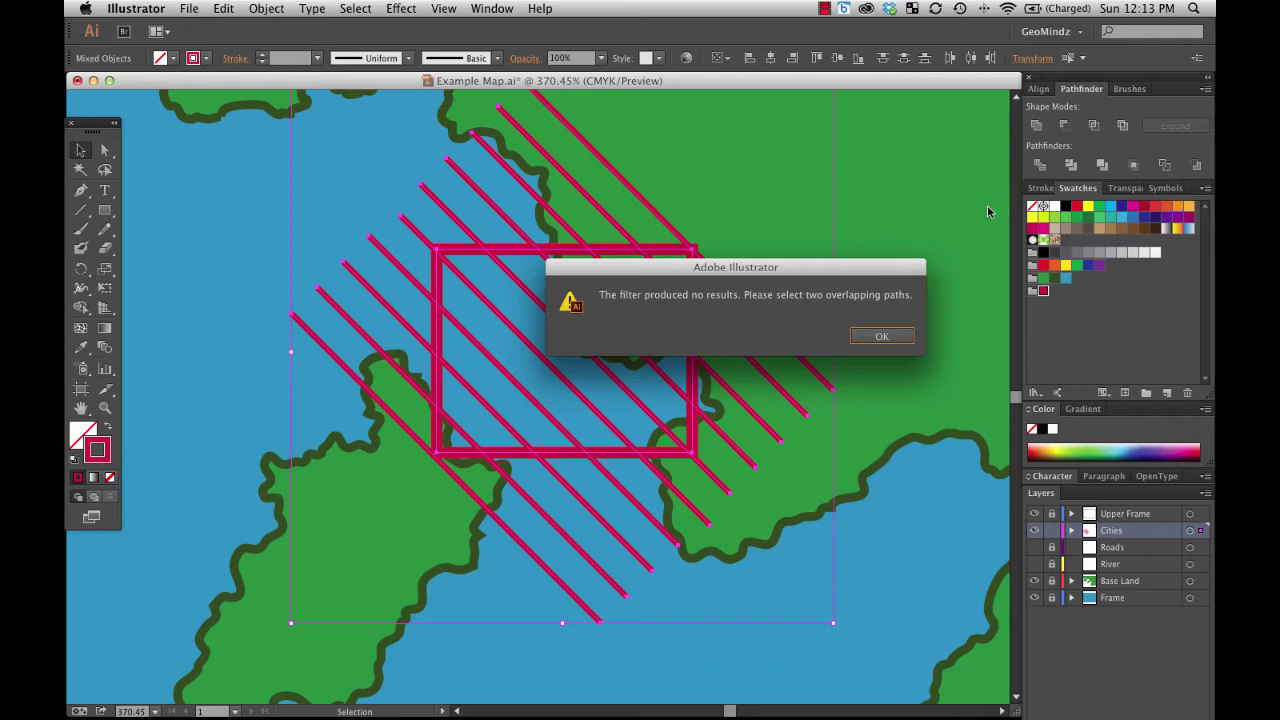
{"action": "left_click", "coordinate": [881, 337]}
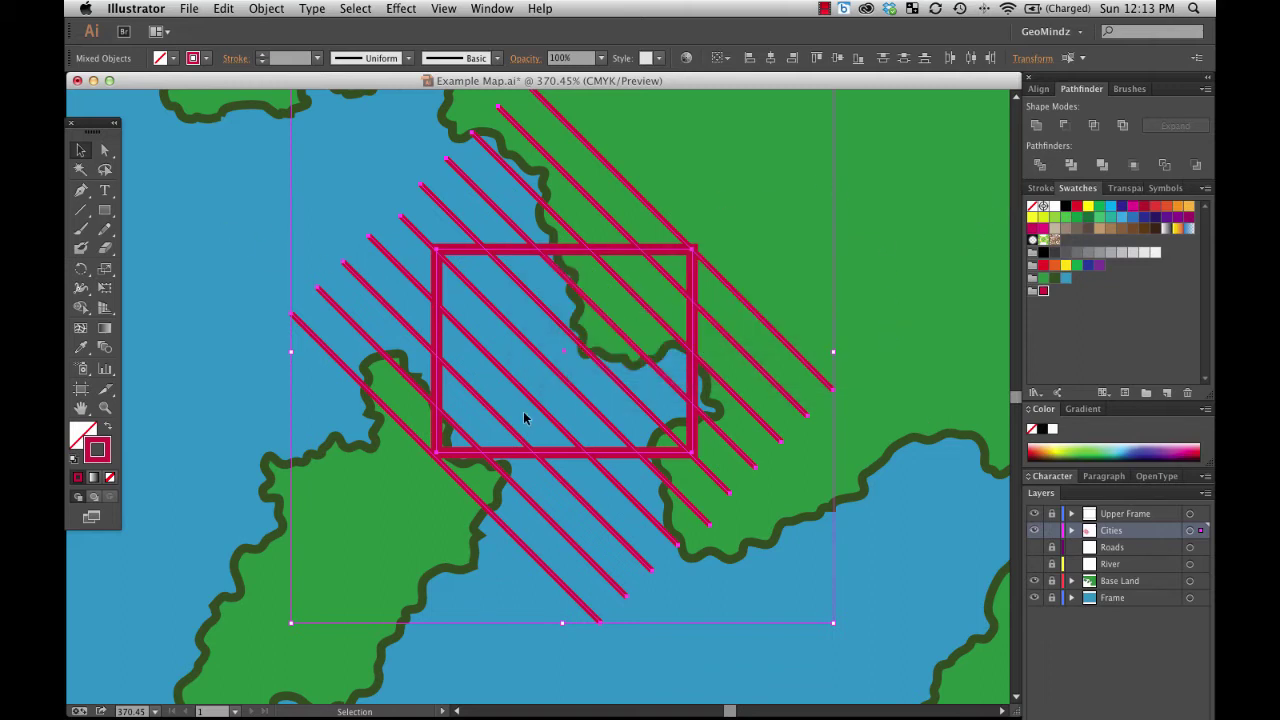
{"action": "left_click", "coordinate": [105, 210]}
{"action": "left_click_drag", "start_coordinate": [796, 140], "coordinate": [888, 225]}
Draw a test square, try Pathfinder Intersect, undo it, and delete both squares
{"action": "left_click_drag", "start_coordinate": [826, 170], "coordinate": [928, 270]}
{"action": "key", "text": "v"}
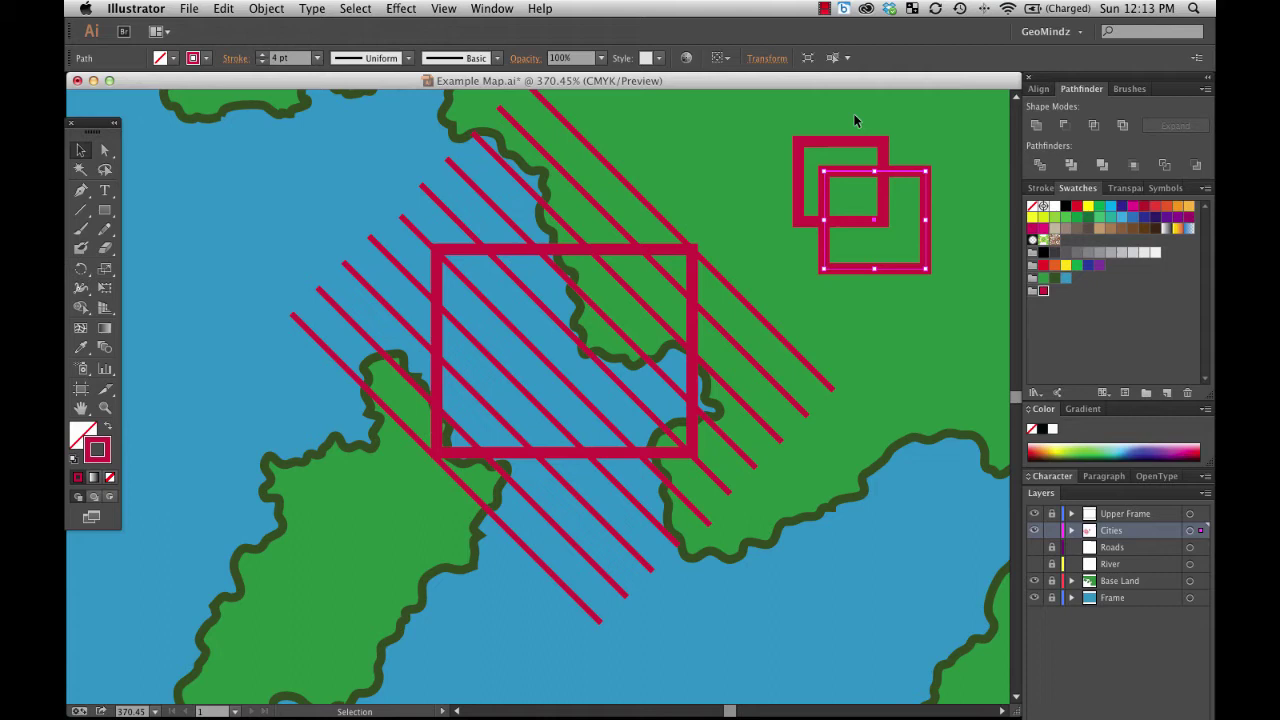
{"action": "key", "text": "super+a"}
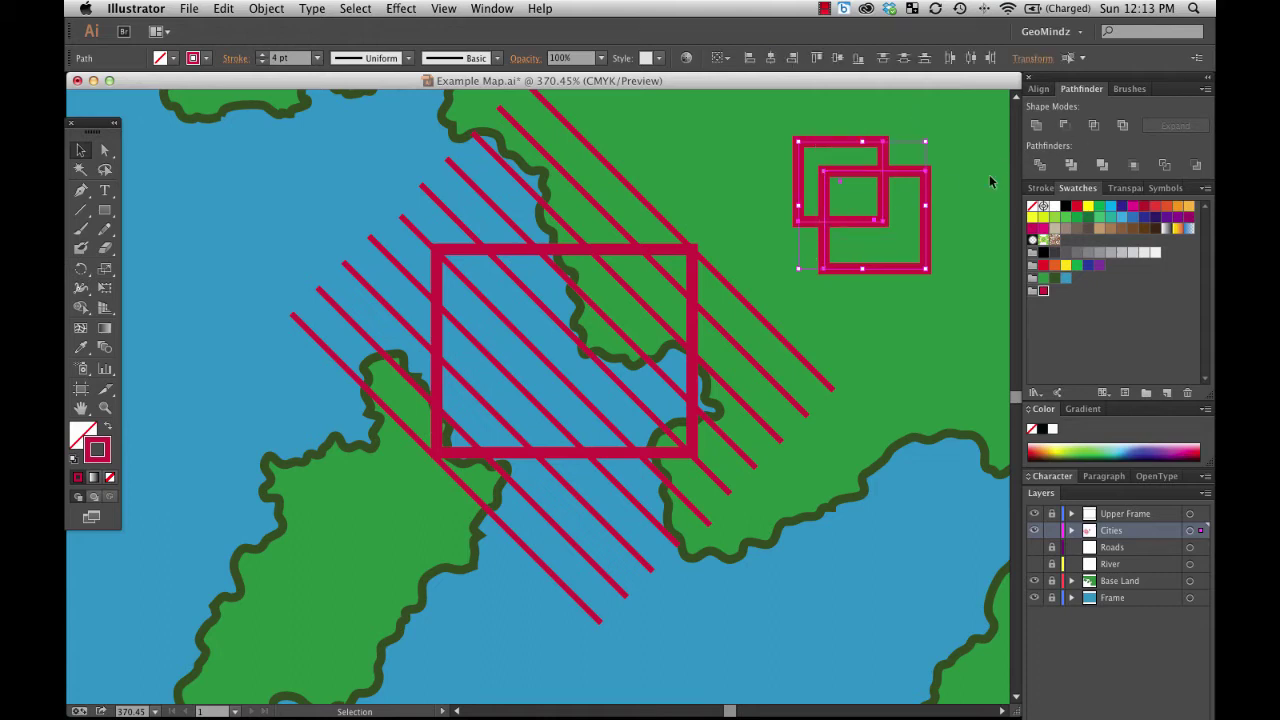
{"action": "left_click", "coordinate": [1094, 126]}
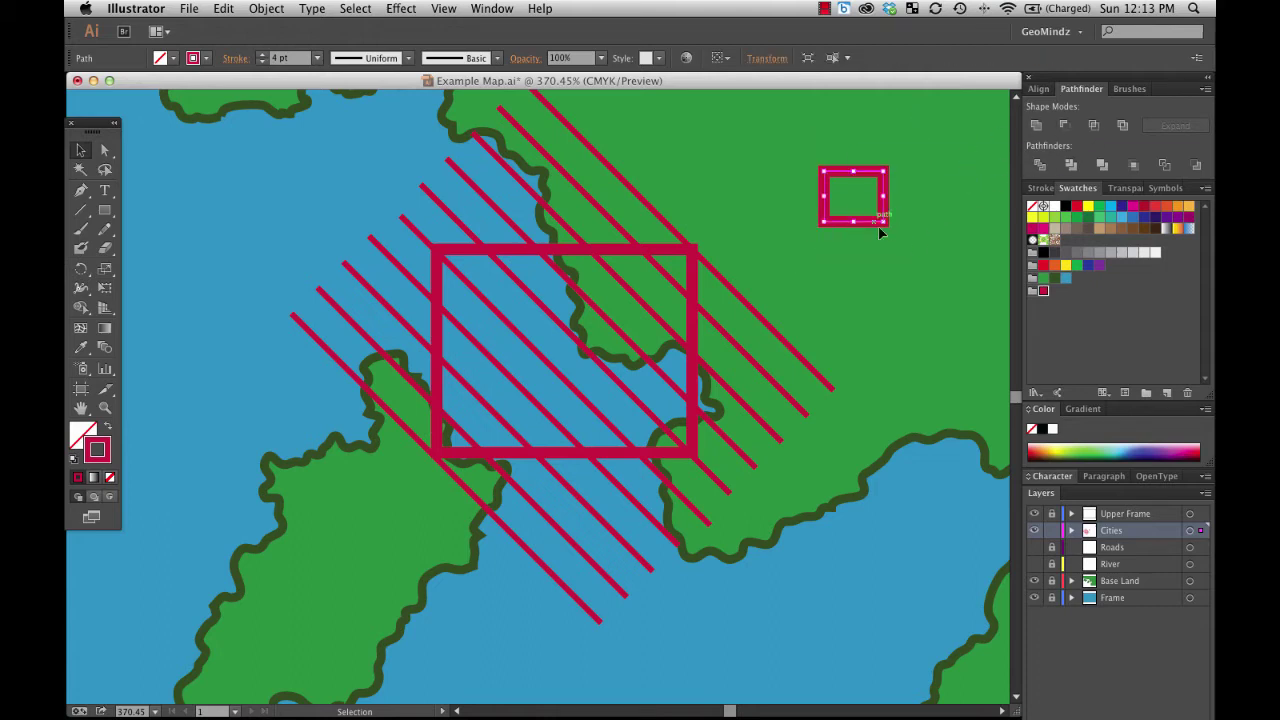
{"action": "key", "text": "super+z"}
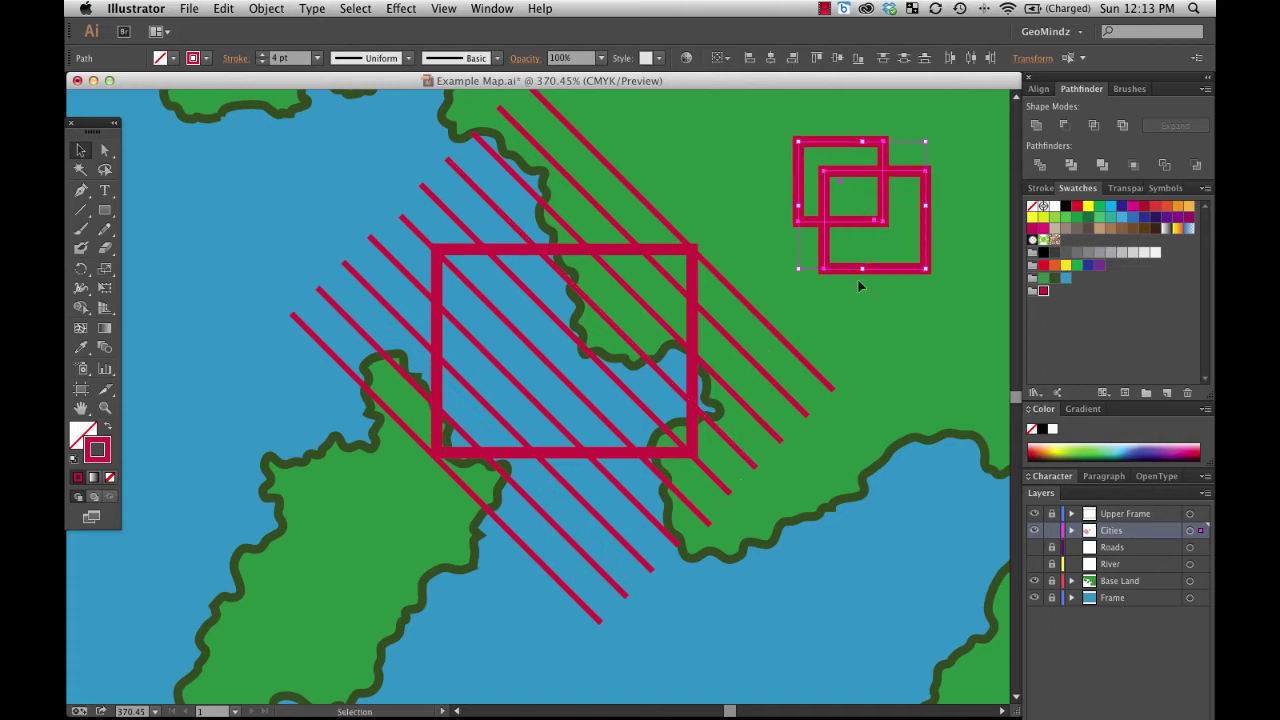
{"action": "key", "text": "Delete"}
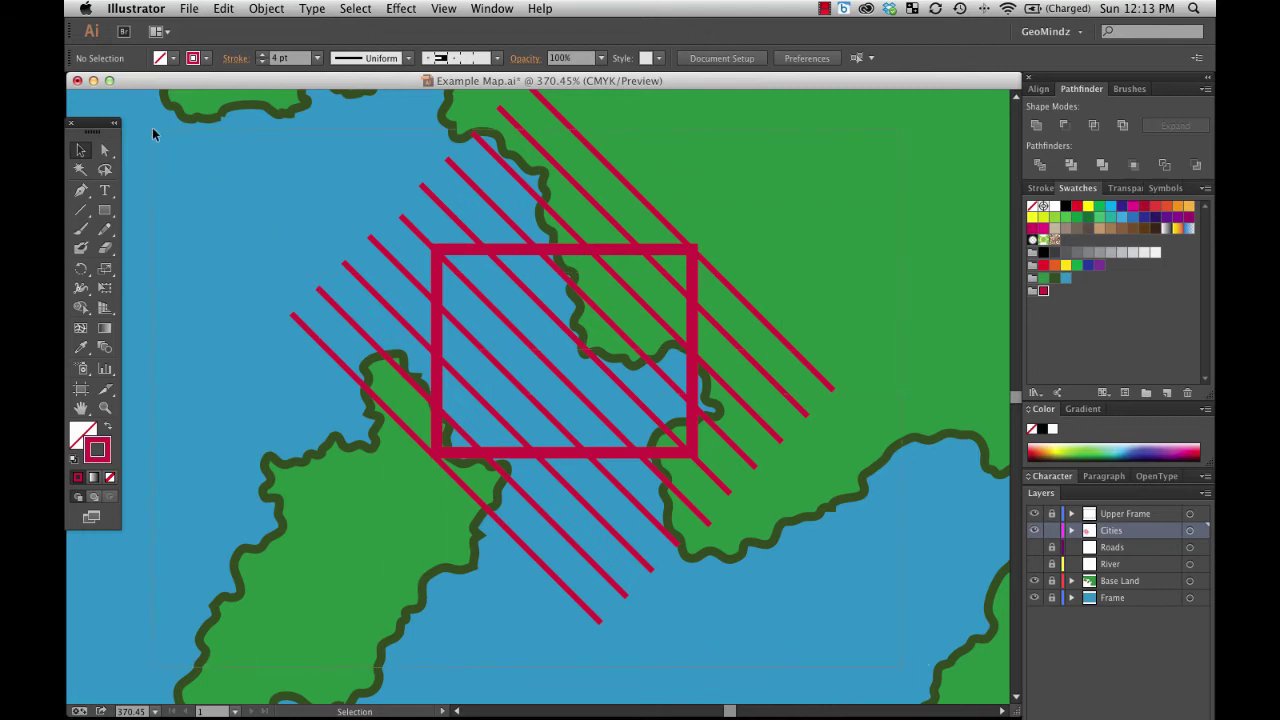
{"action": "key", "text": "super+a"}
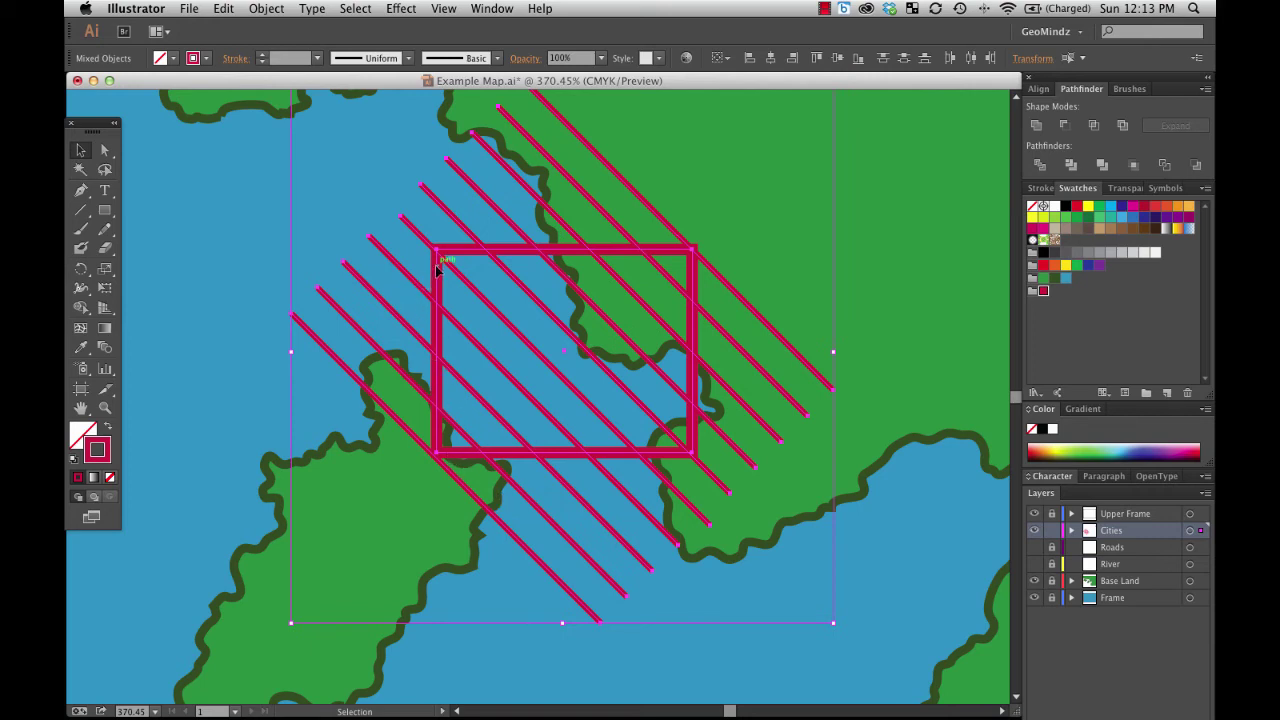
Bring the rectangle outline to the front, above the hatch lines
{"action": "right_click", "coordinate": [570, 385]}
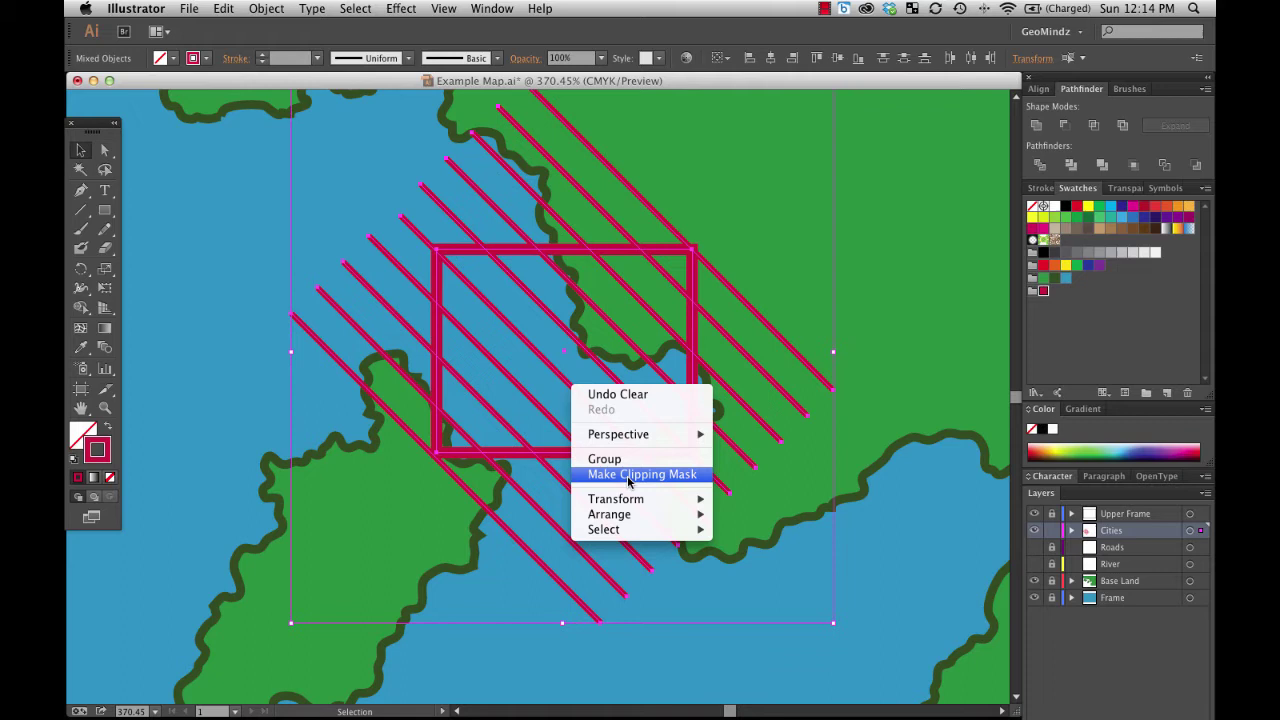
{"action": "left_click", "coordinate": [802, 266]}
{"action": "left_click", "coordinate": [700, 276]}
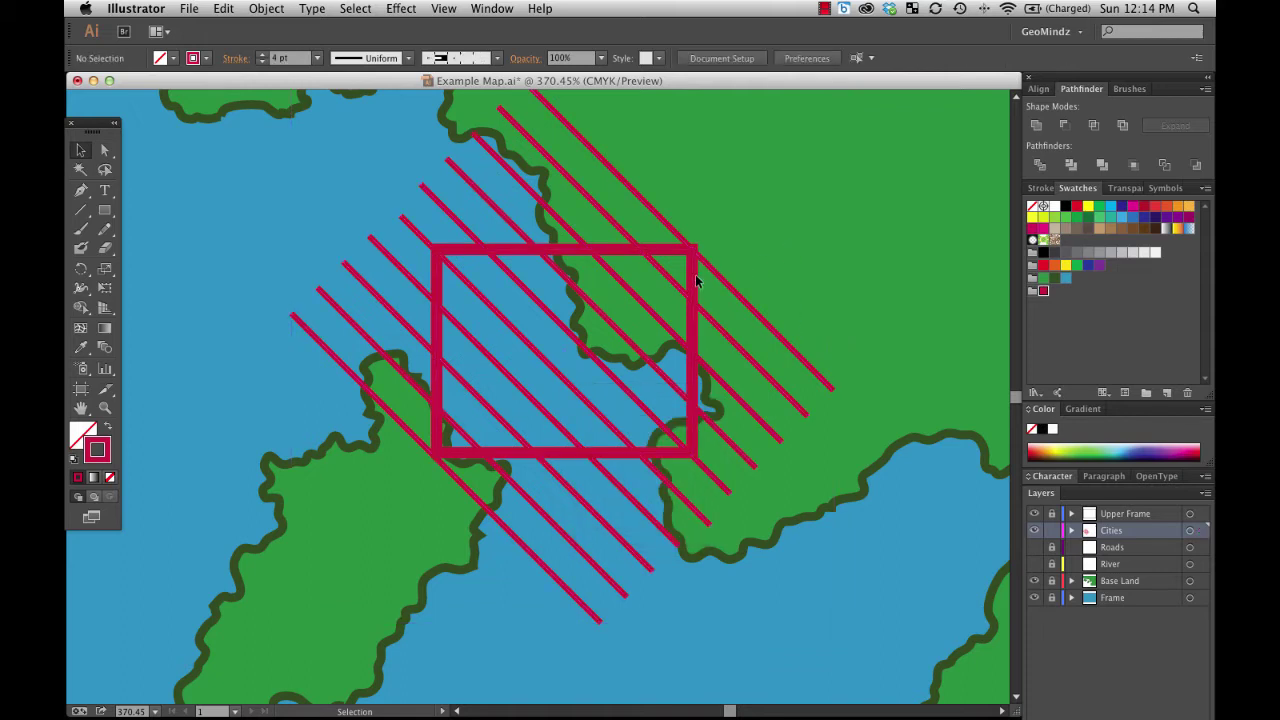
{"action": "left_click", "coordinate": [691, 274]}
{"action": "right_click", "coordinate": [688, 275]}
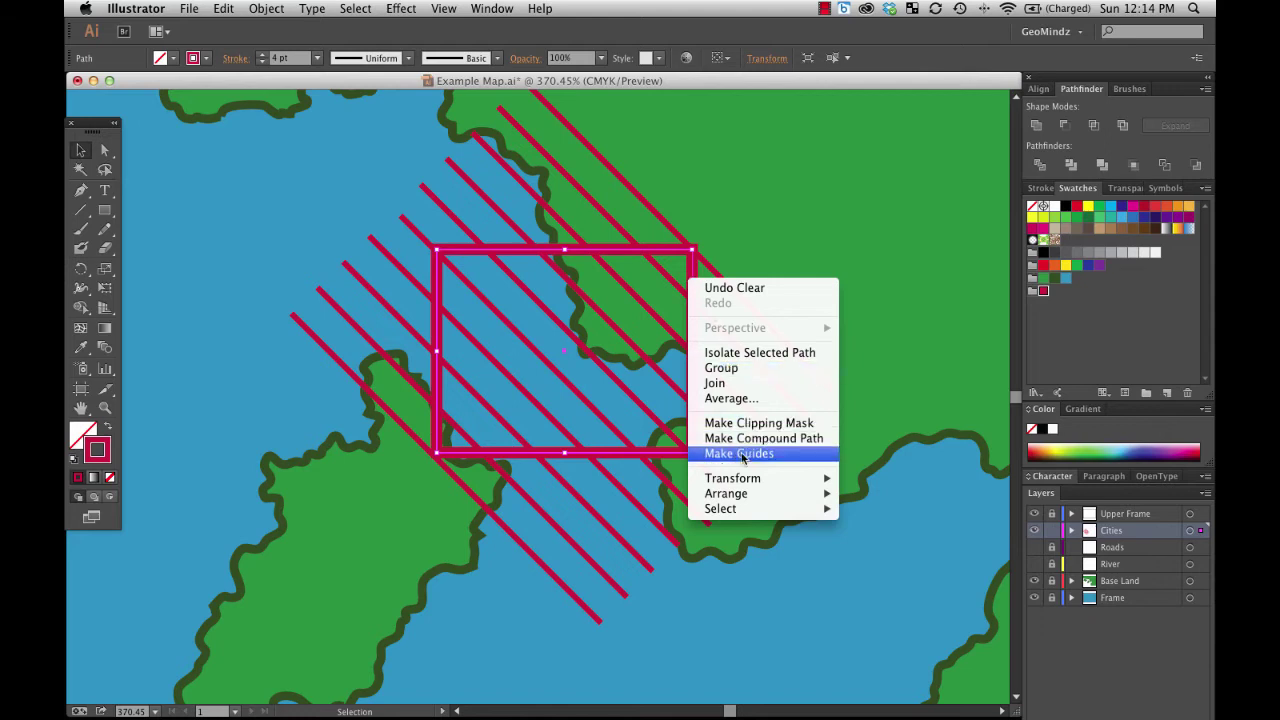
{"action": "mouse_move", "coordinate": [749, 500]}
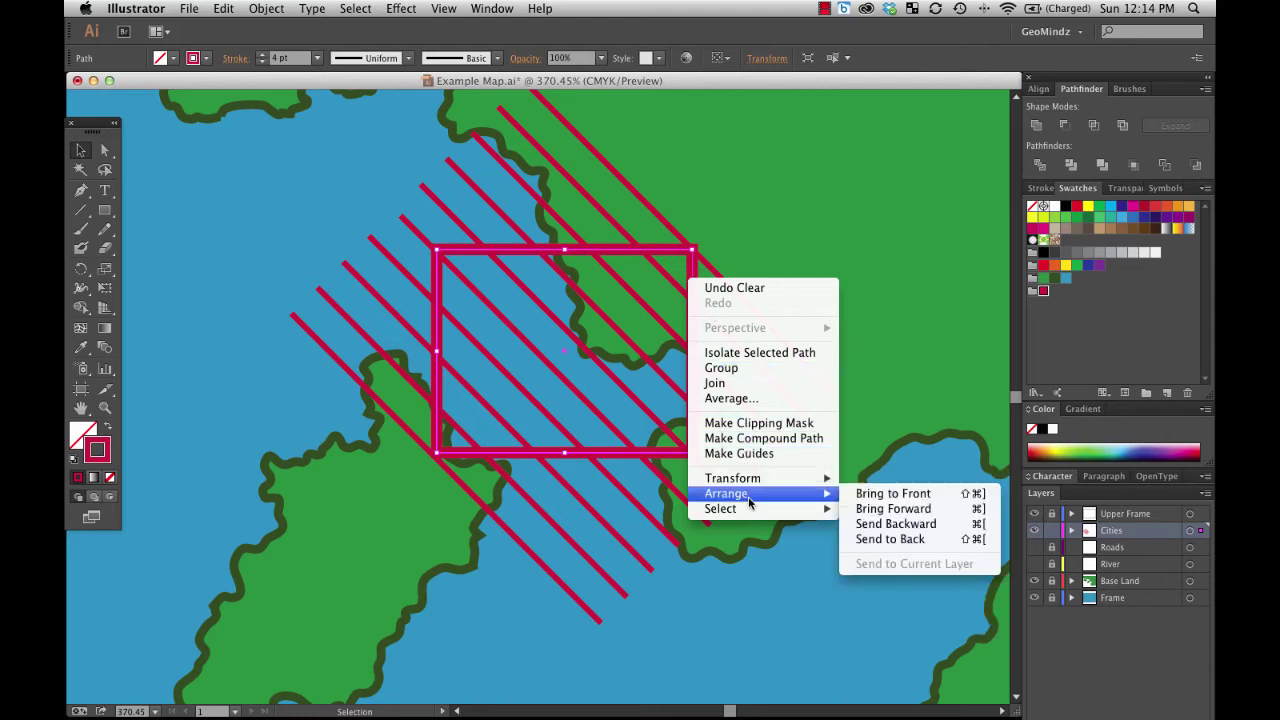
{"action": "left_click", "coordinate": [852, 494]}
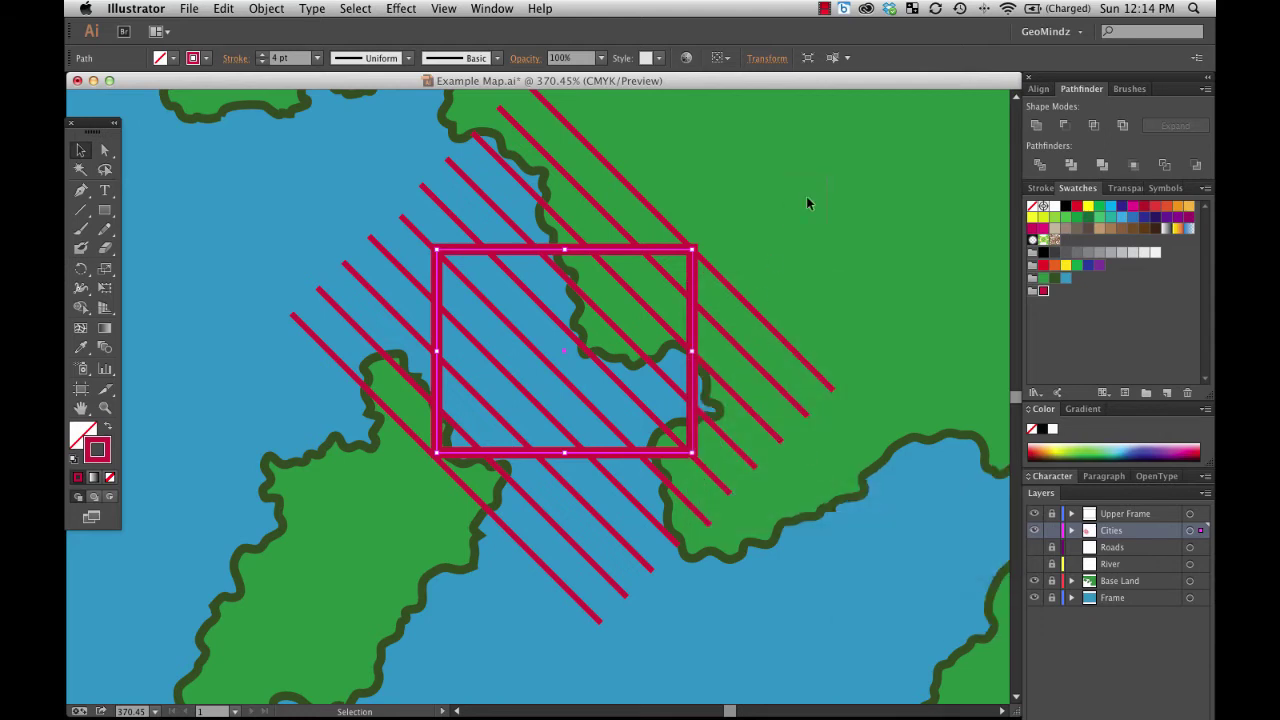
Select everything and make a clipping mask trimming the lines to the rectangle
{"action": "key", "text": "super+a"}
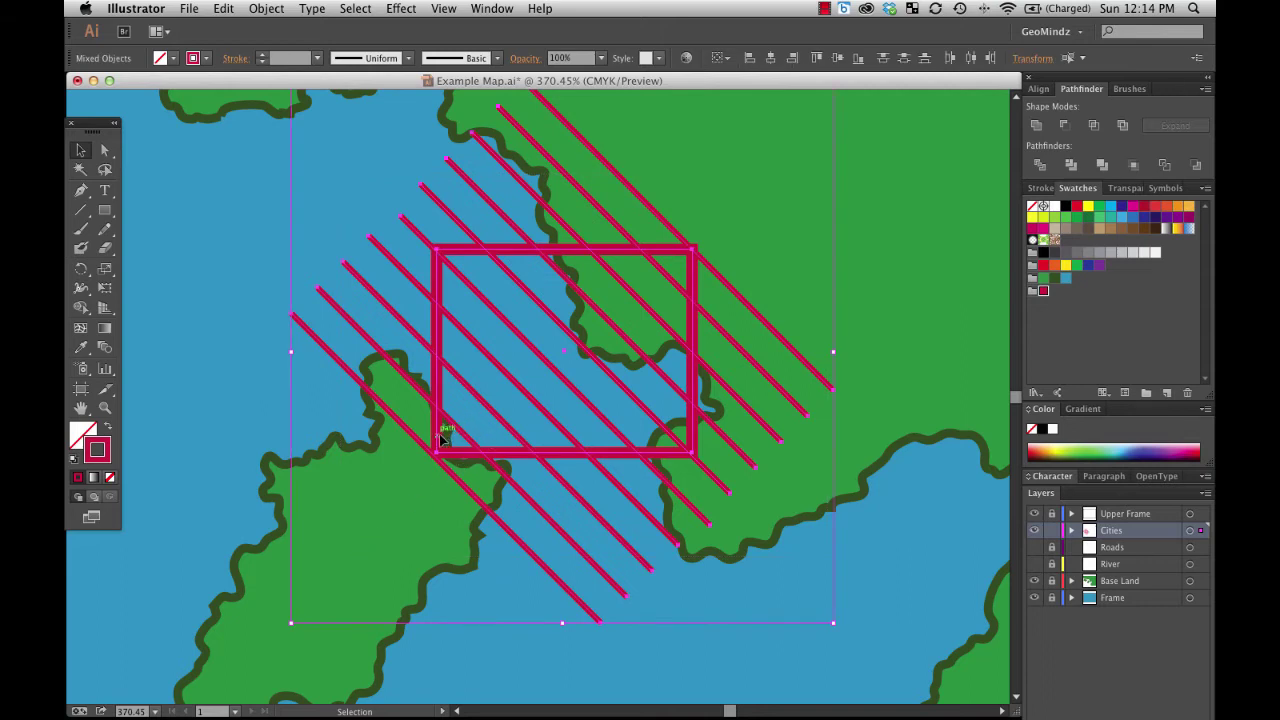
{"action": "right_click", "coordinate": [437, 440]}
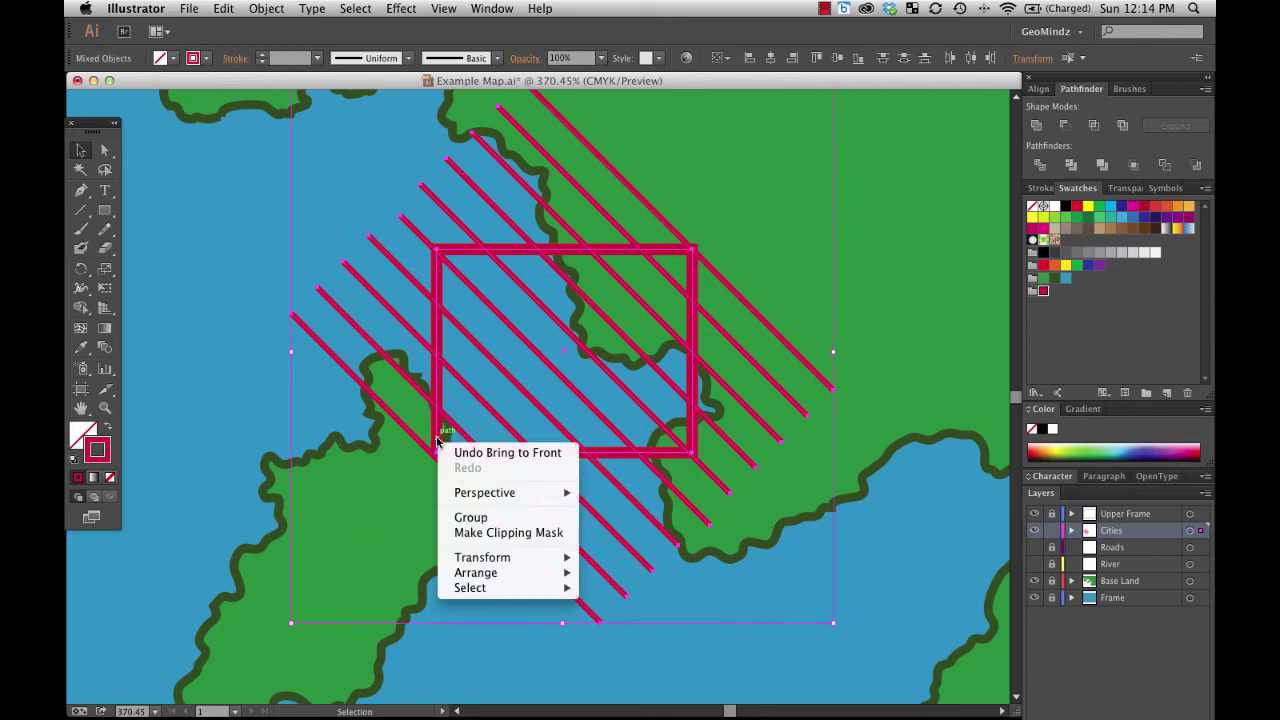
{"action": "left_click", "coordinate": [500, 533]}
{"action": "left_click", "coordinate": [484, 531]}
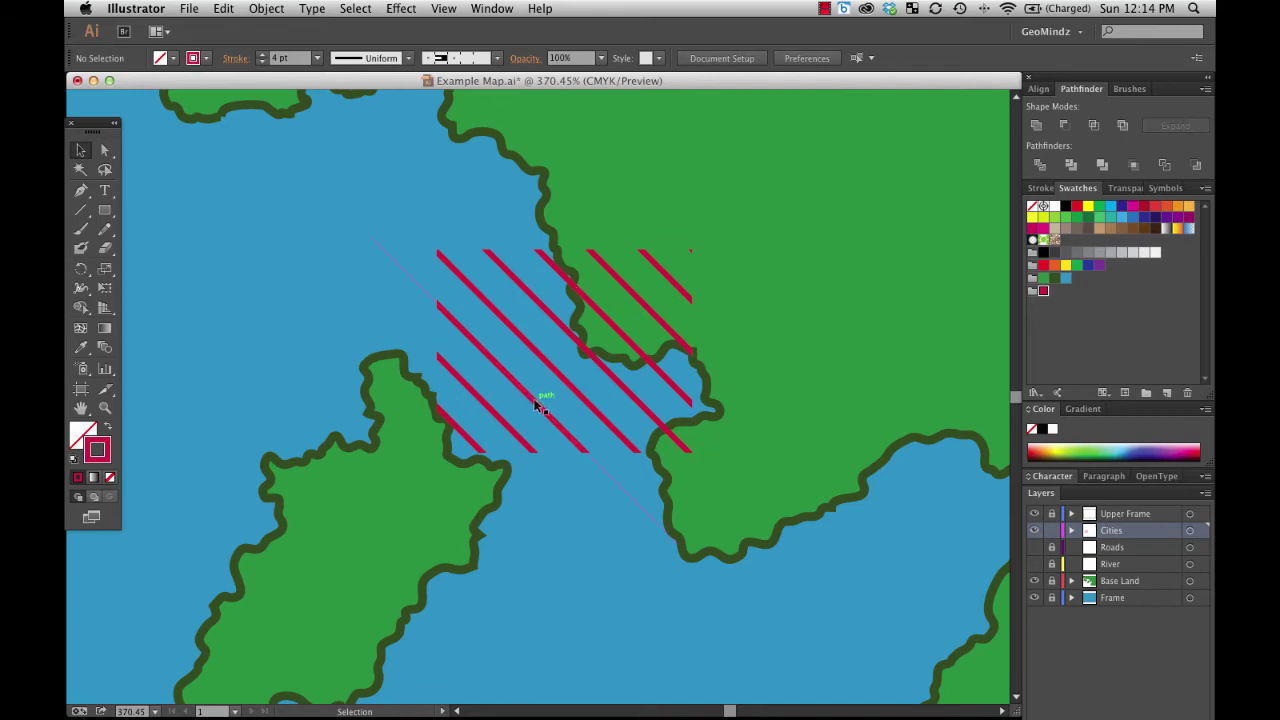
Paste a copy of the clipping rectangle's outline in front and group it with the hatching
{"action": "key", "text": "a"}
{"action": "key", "text": "v"}
{"action": "left_click", "coordinate": [537, 405]}
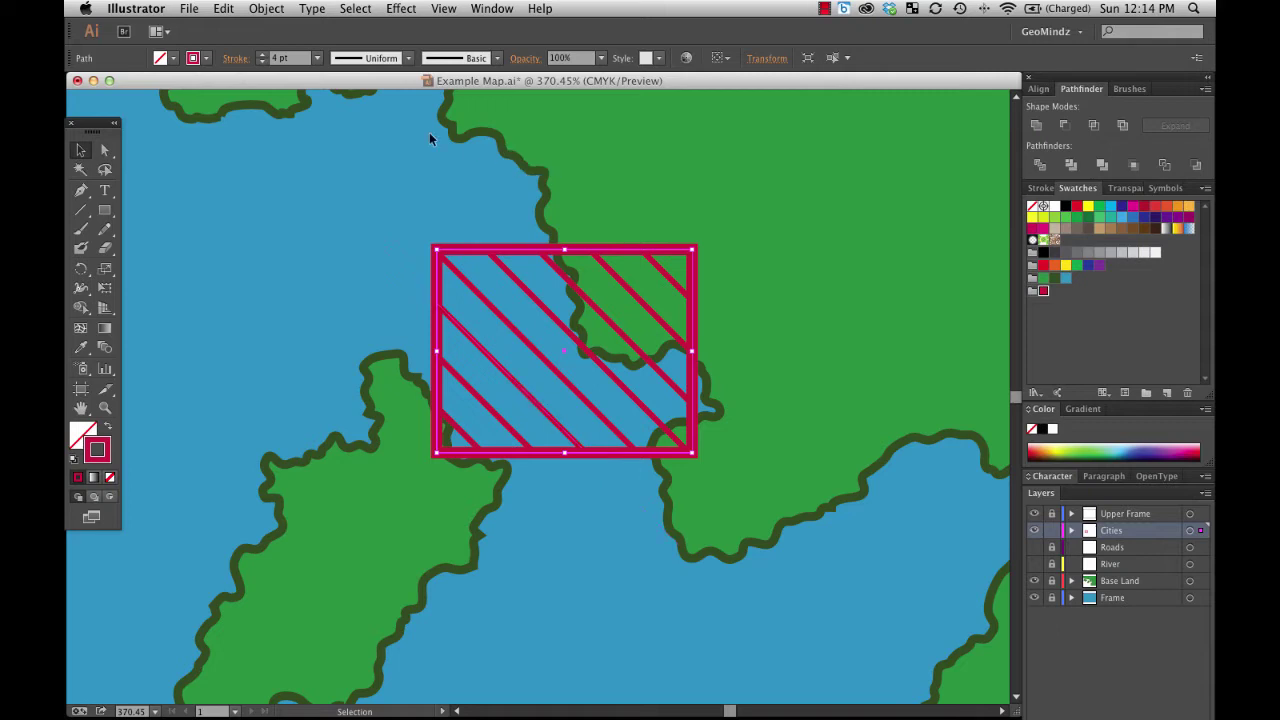
{"action": "left_click", "coordinate": [170, 162]}
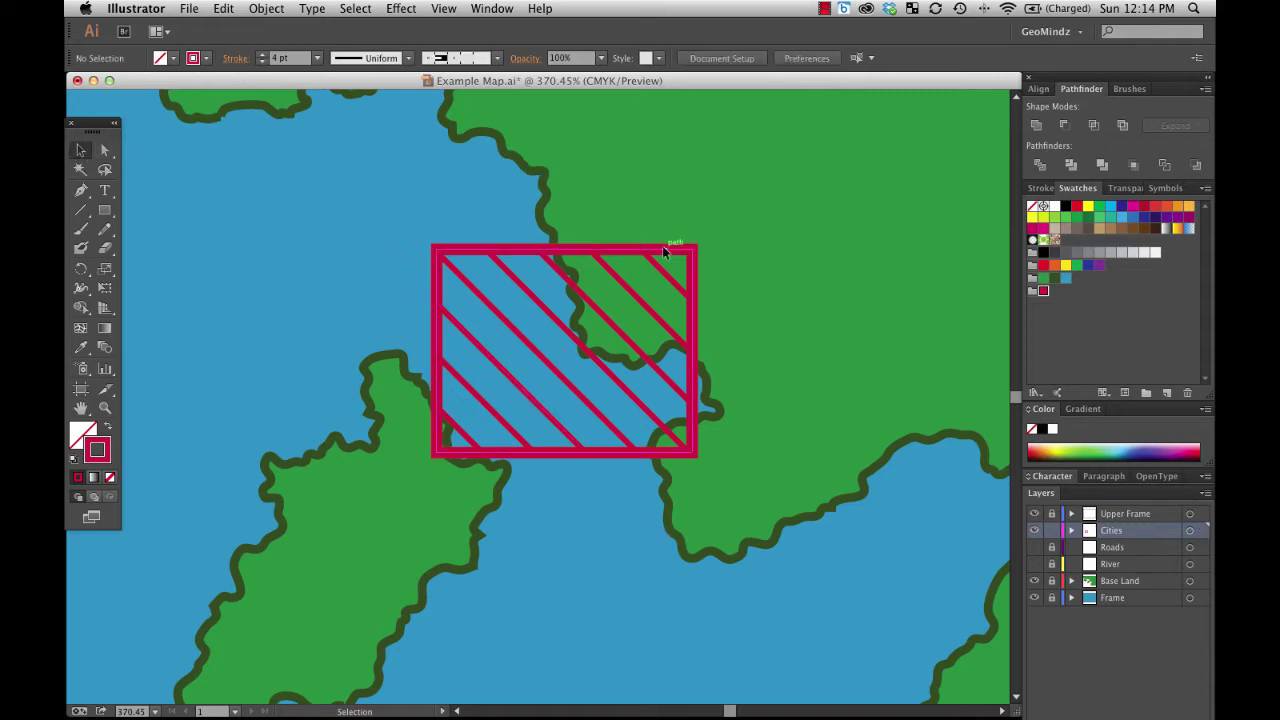
{"action": "left_click_drag", "start_coordinate": [880, 531], "coordinate": [543, 338]}
{"action": "right_click", "coordinate": [543, 338]}
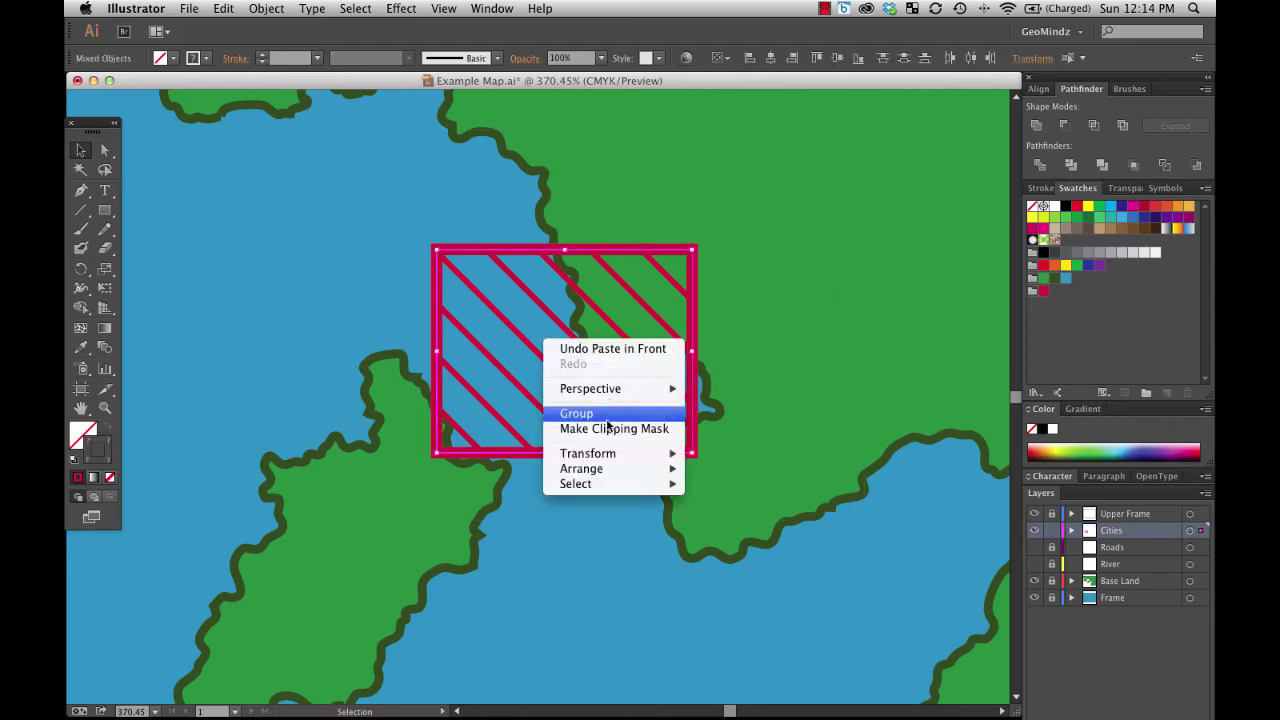
{"action": "left_click", "coordinate": [604, 410]}
Move the grouped hatched rectangle down and left into position
{"action": "left_click_drag", "start_coordinate": [557, 394], "coordinate": [542, 427]}
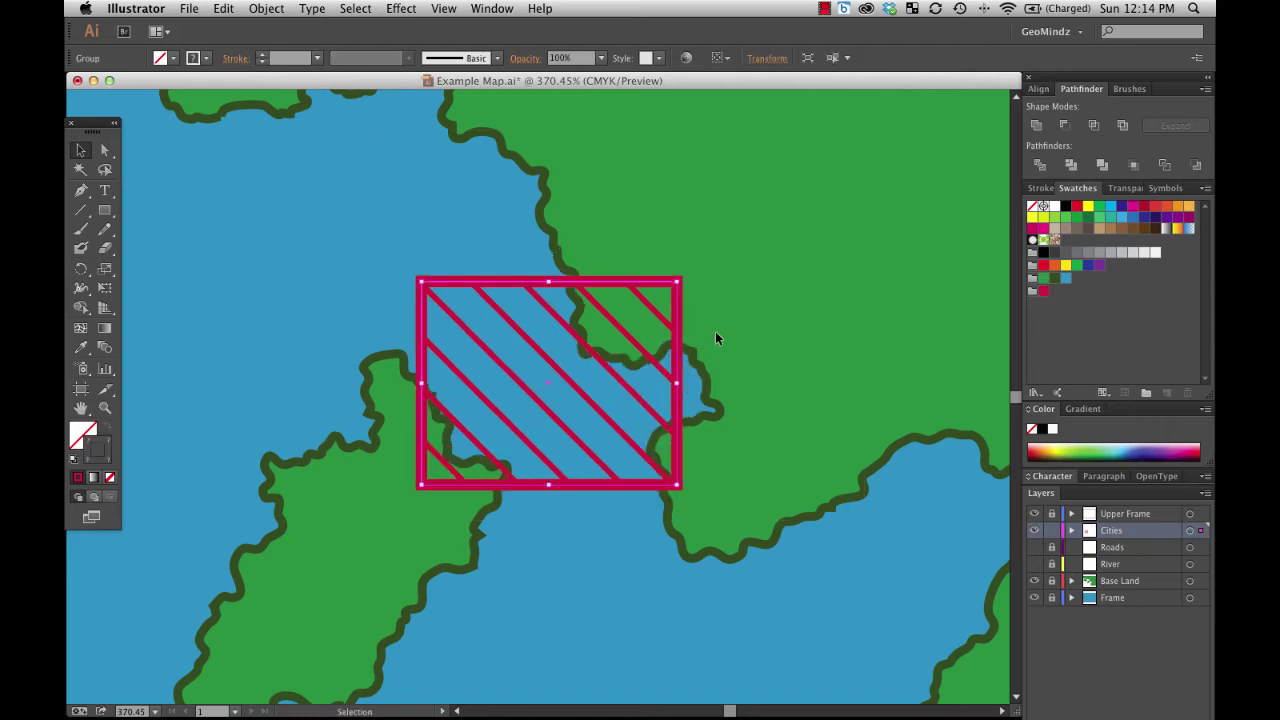
{"action": "left_click_drag", "start_coordinate": [615, 380], "coordinate": [626, 375]}
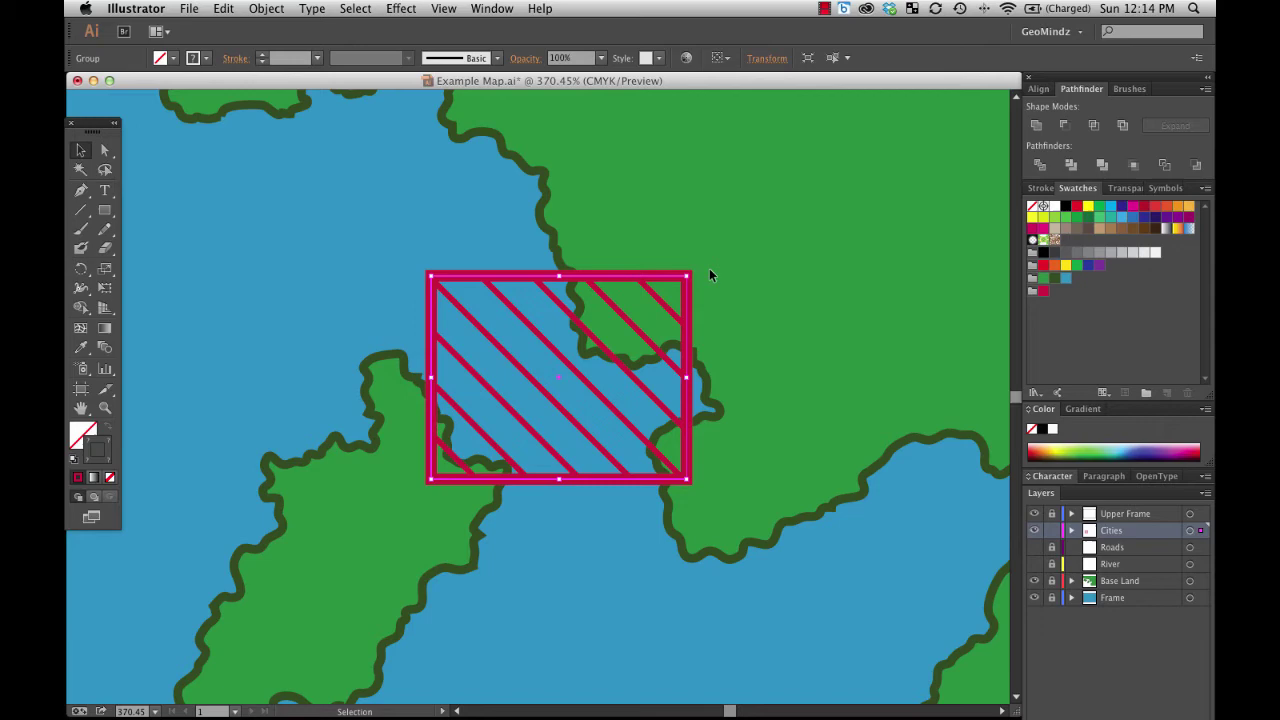
{"action": "left_click", "coordinate": [709, 268]}
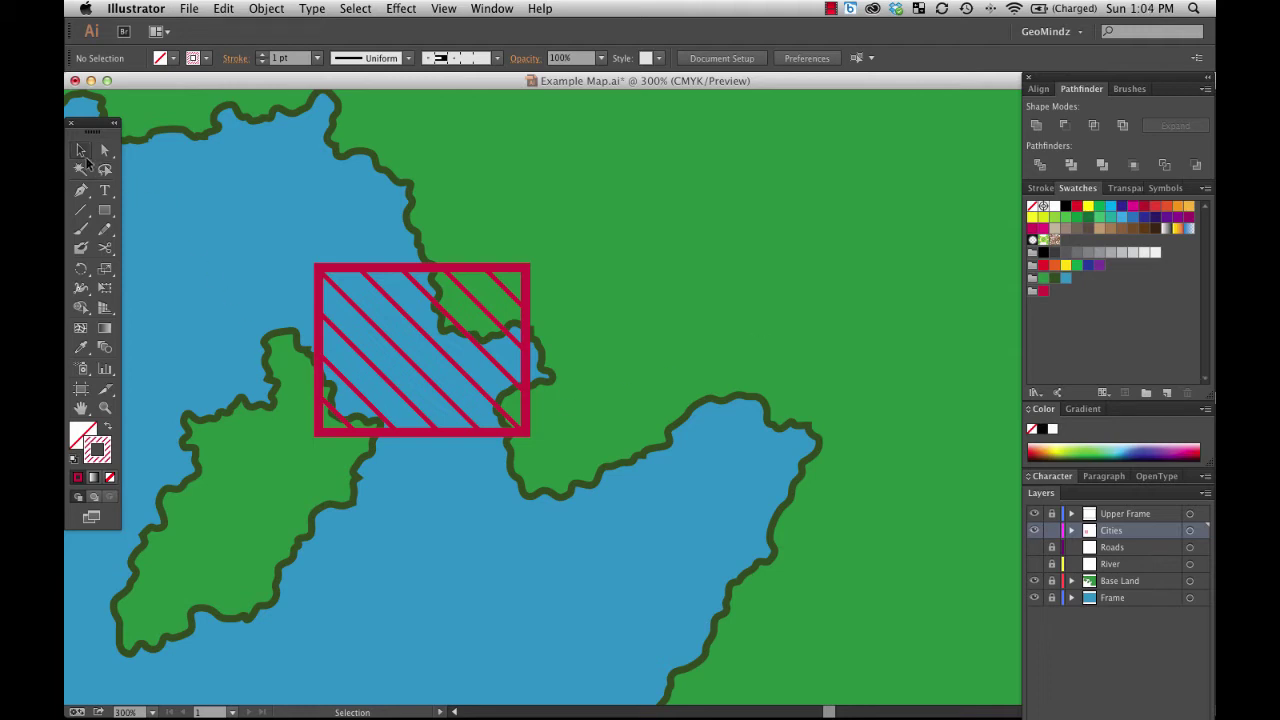
Try enlarging the hatched rectangle group up and to the right, then undo the resize
{"action": "left_click", "coordinate": [370, 272]}
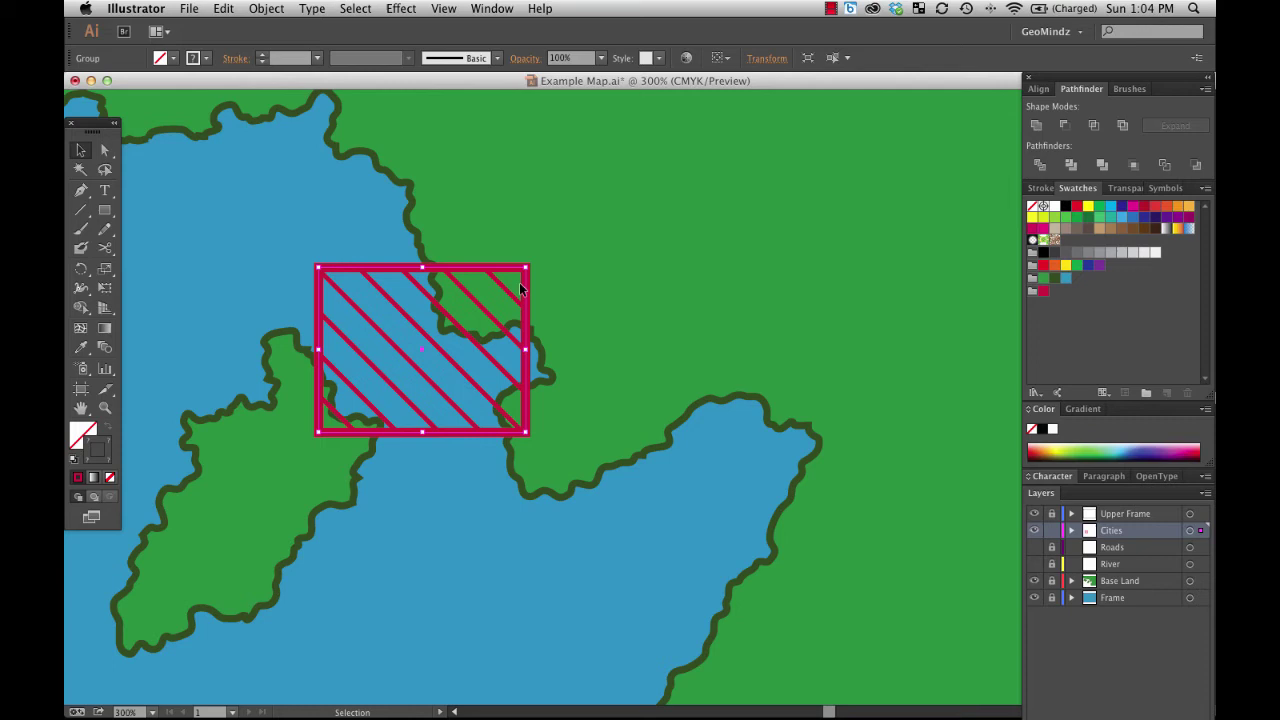
{"action": "mouse_move", "coordinate": [524, 271]}
{"action": "left_mouse_down"}
{"action": "mouse_move", "coordinate": [620, 209]}
{"action": "mouse_move", "coordinate": [530, 294]}
{"action": "mouse_move", "coordinate": [480, 315]}
{"action": "mouse_move", "coordinate": [582, 242]}
{"action": "left_mouse_up"}
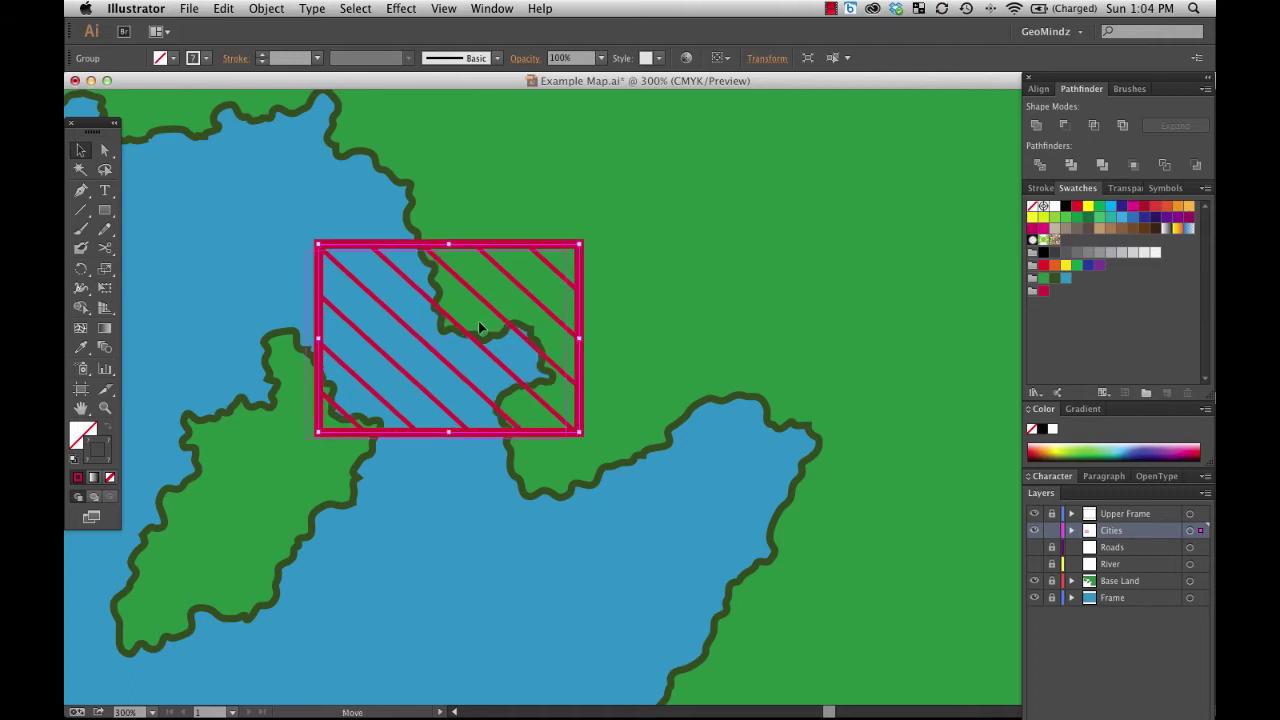
{"action": "key", "text": "super+z"}
{"action": "key", "text": "super+z"}
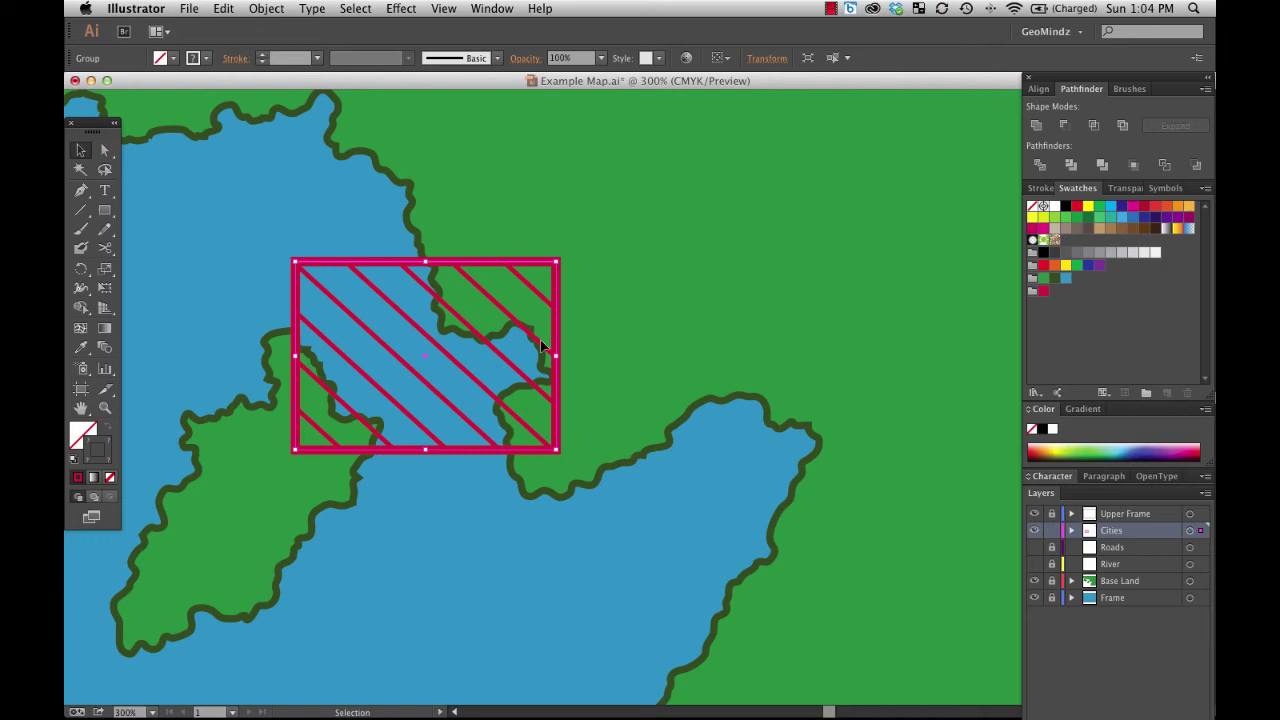
{"action": "left_click", "coordinate": [575, 334]}
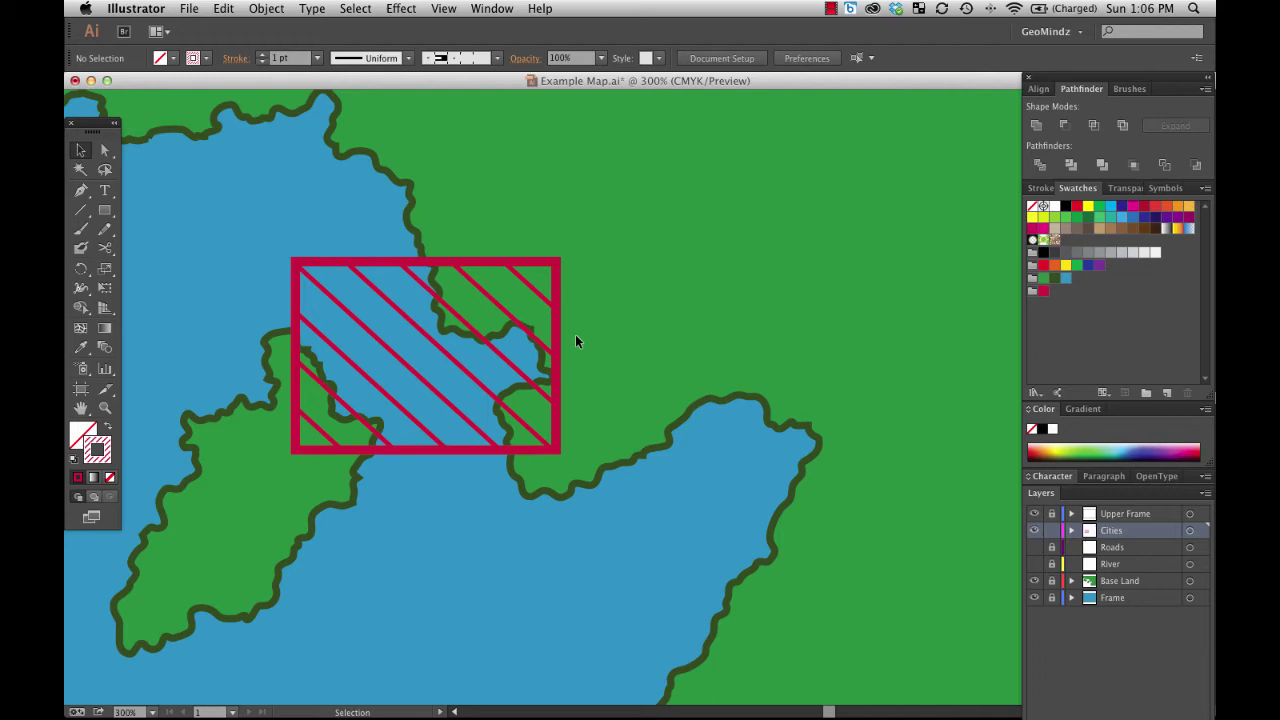
Draw one vertical line right of the hatched rectangle, delete the extra line, and select it
{"action": "scroll", "coordinate": [575, 341], "scroll_direction": "right", "scroll_amount": 5}
{"action": "key", "text": "\\"}
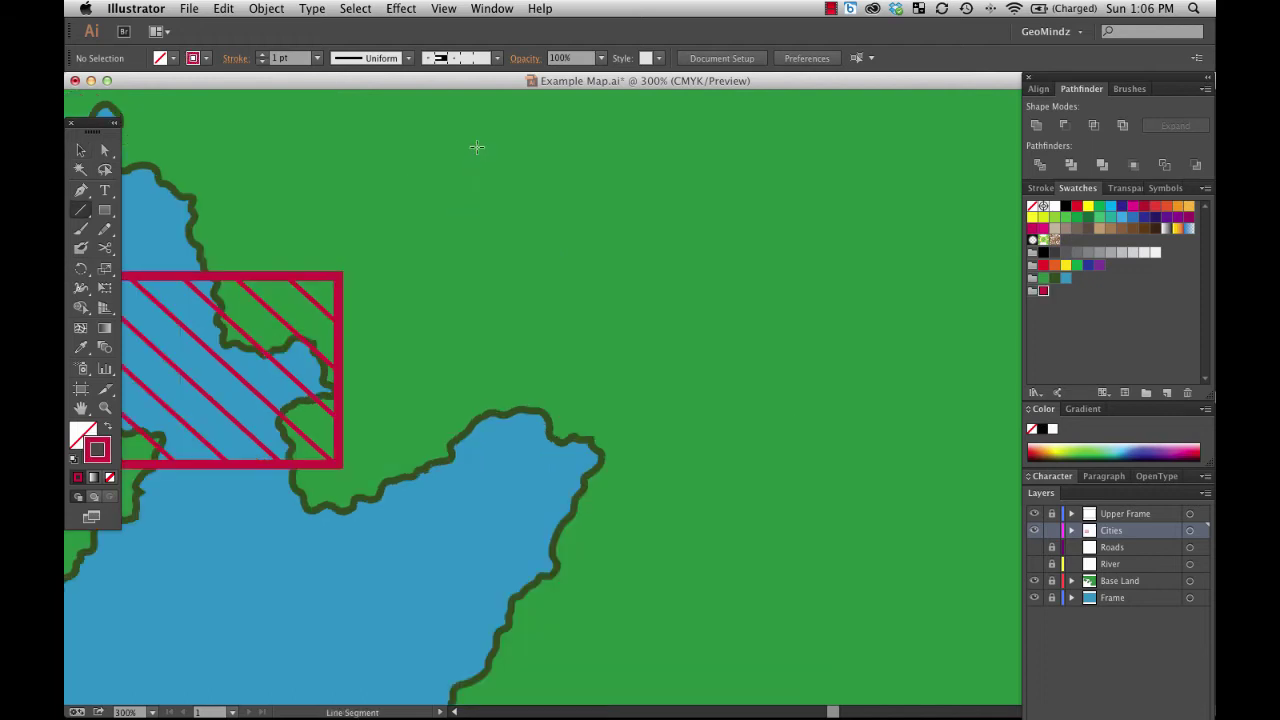
{"action": "left_click_drag", "start_coordinate": [477, 147], "coordinate": [517, 512]}
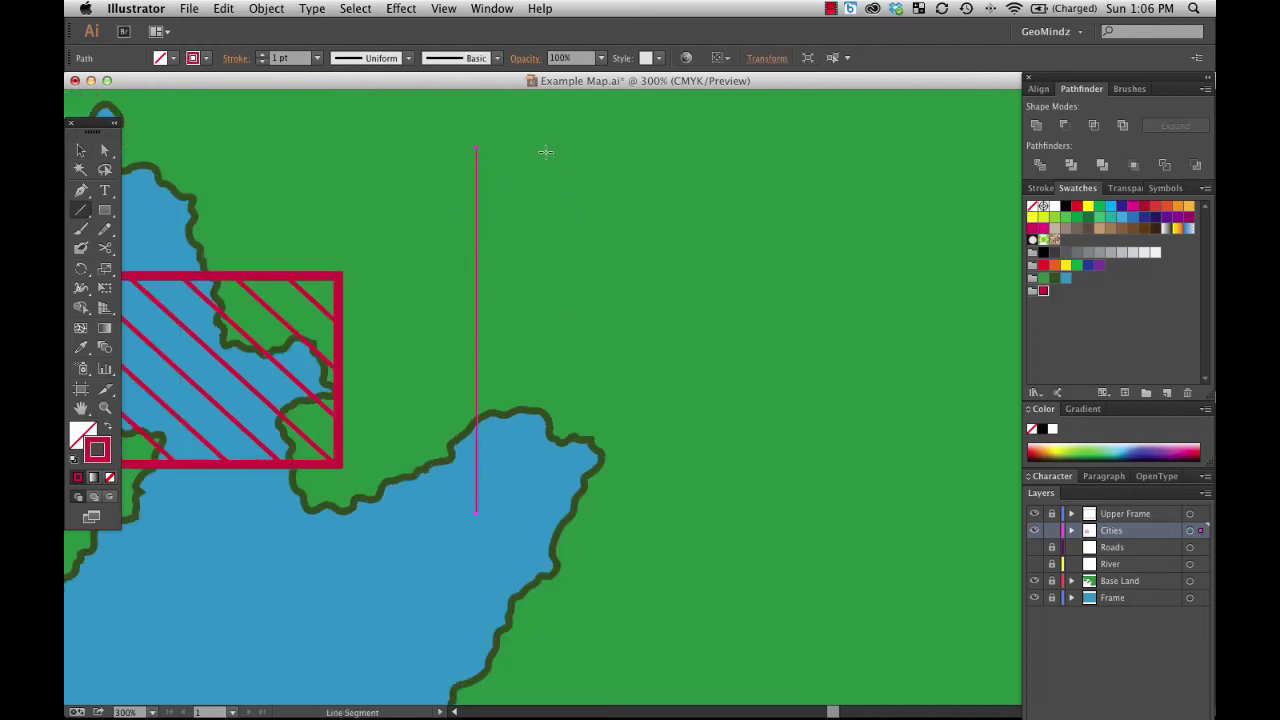
{"action": "left_click_drag", "start_coordinate": [541, 143], "coordinate": [541, 500]}
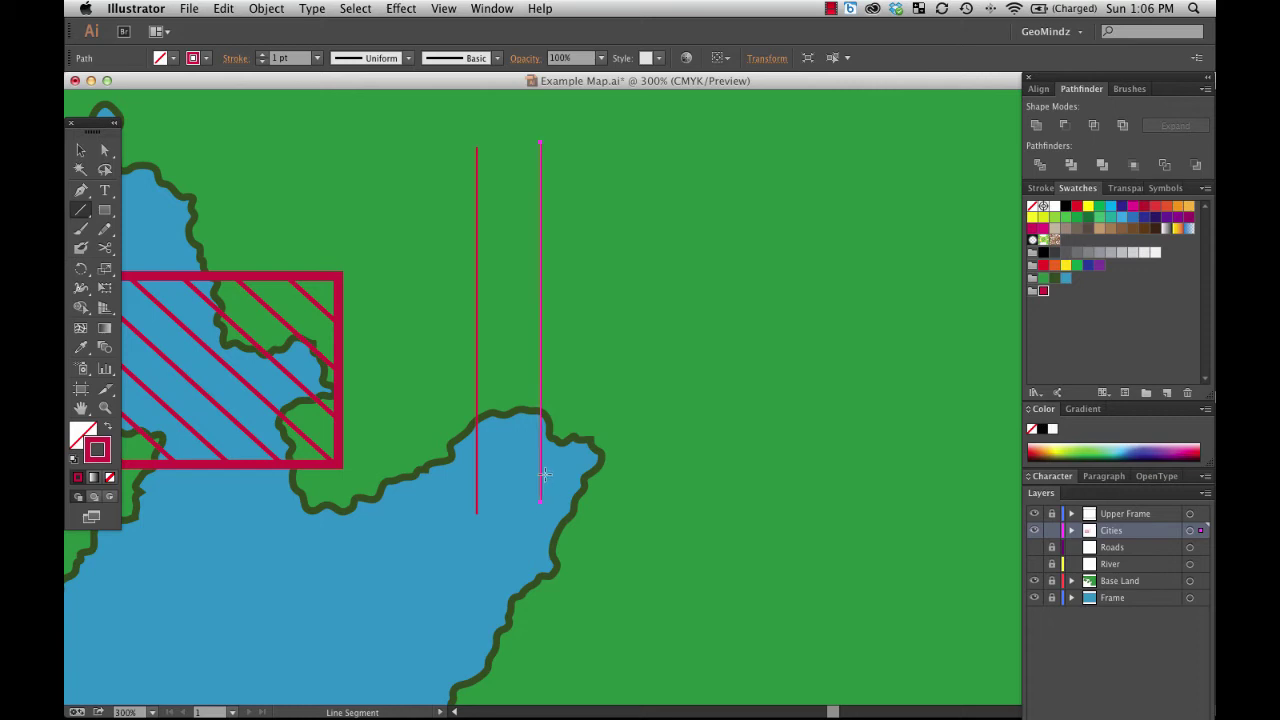
{"action": "key", "text": "Delete"}
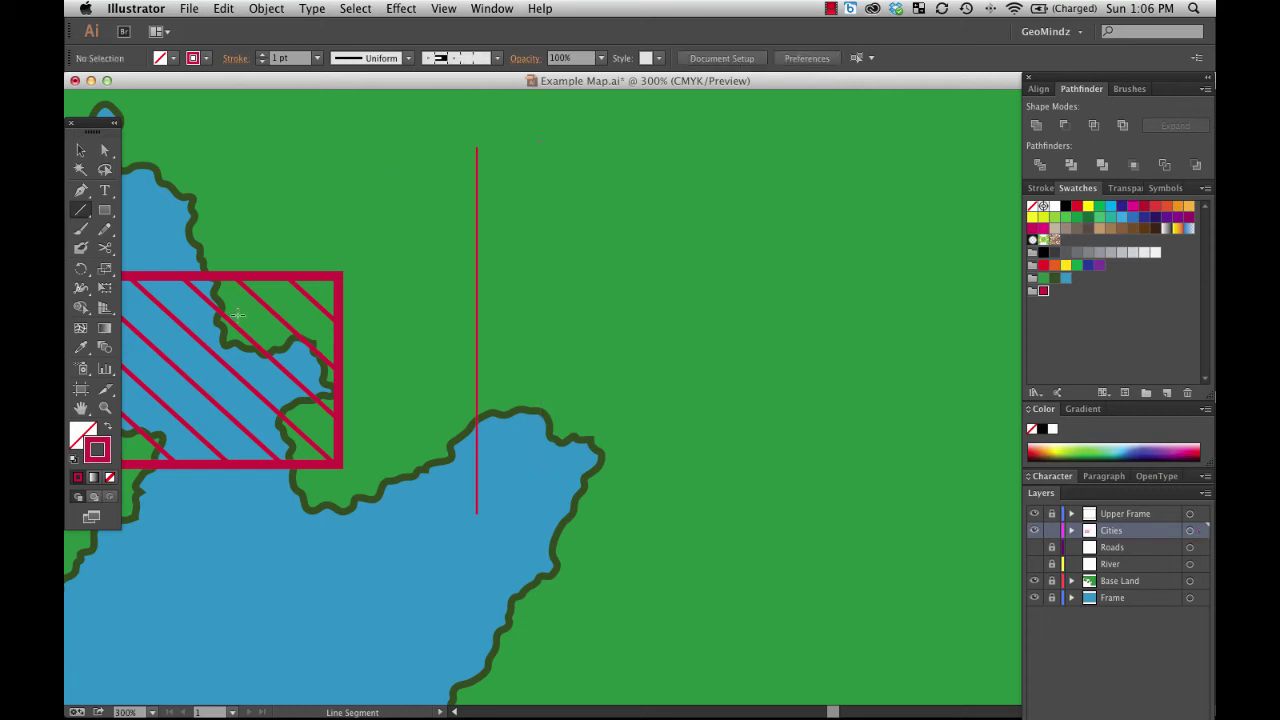
{"action": "left_click", "coordinate": [81, 149]}
{"action": "left_click", "coordinate": [476, 200]}
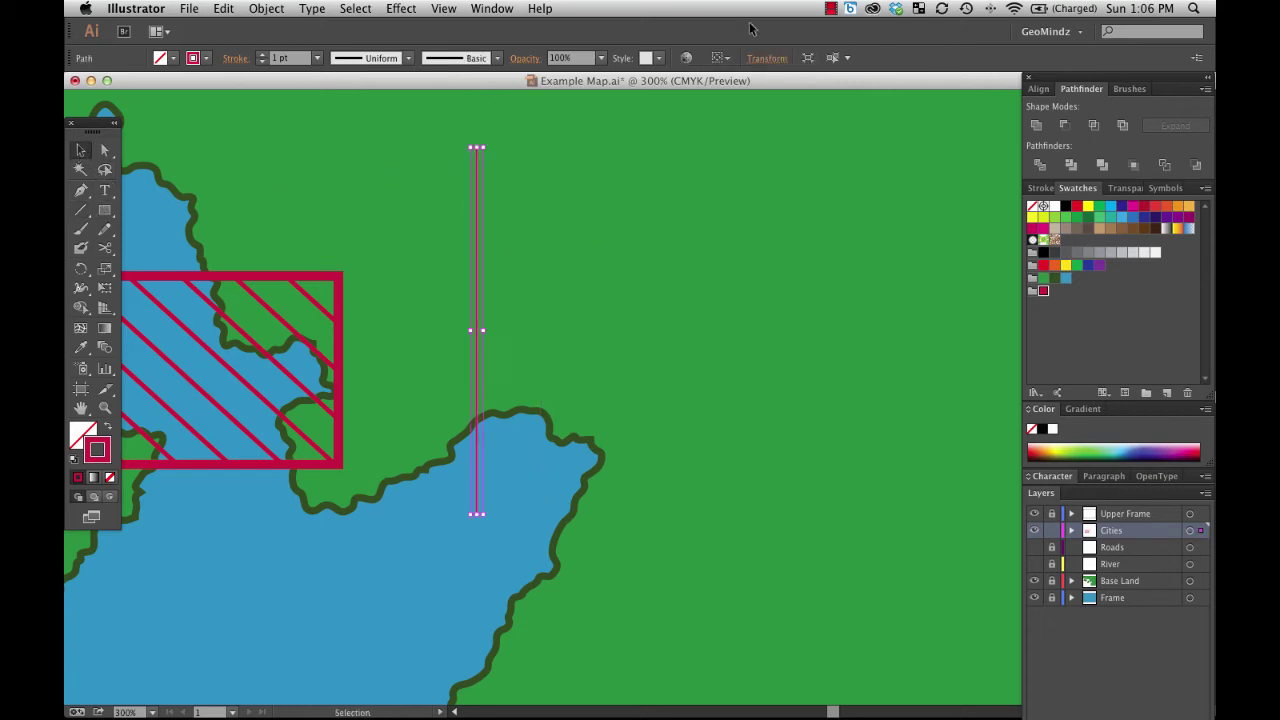
Set the vertical line's stroke weight to 2 pt
{"action": "left_click", "coordinate": [1038, 88]}
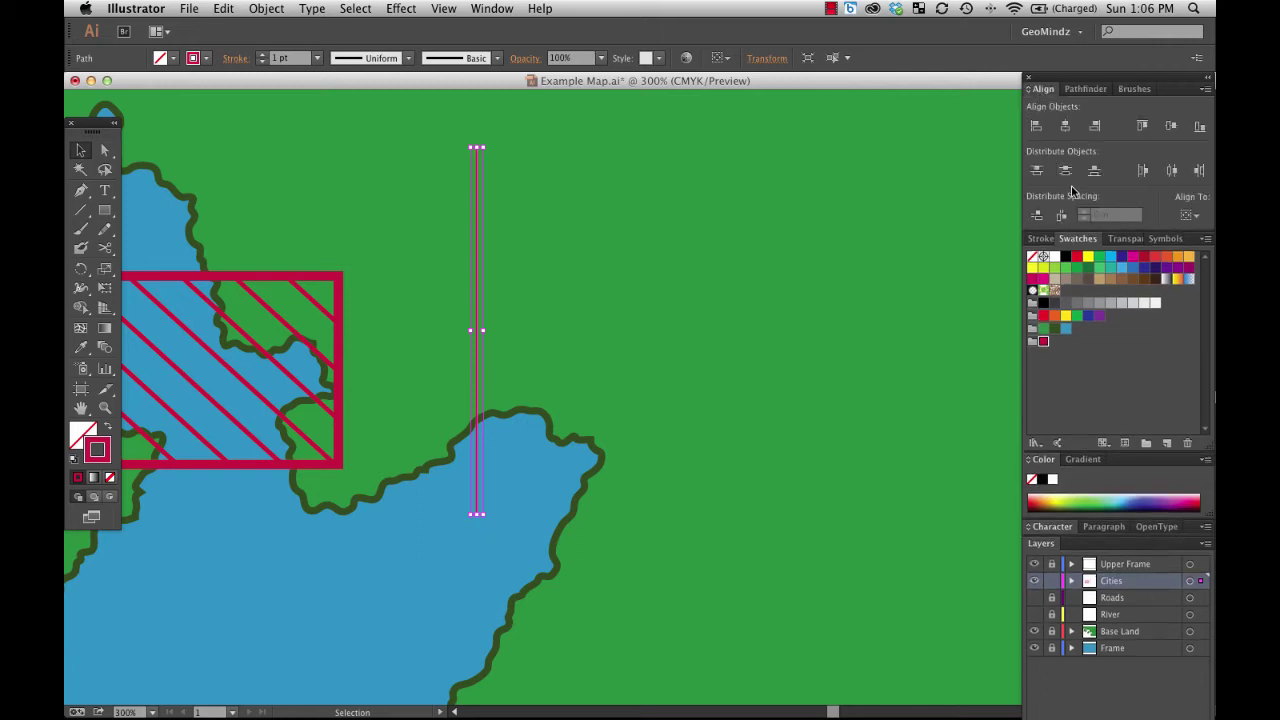
{"action": "left_click", "coordinate": [1040, 238]}
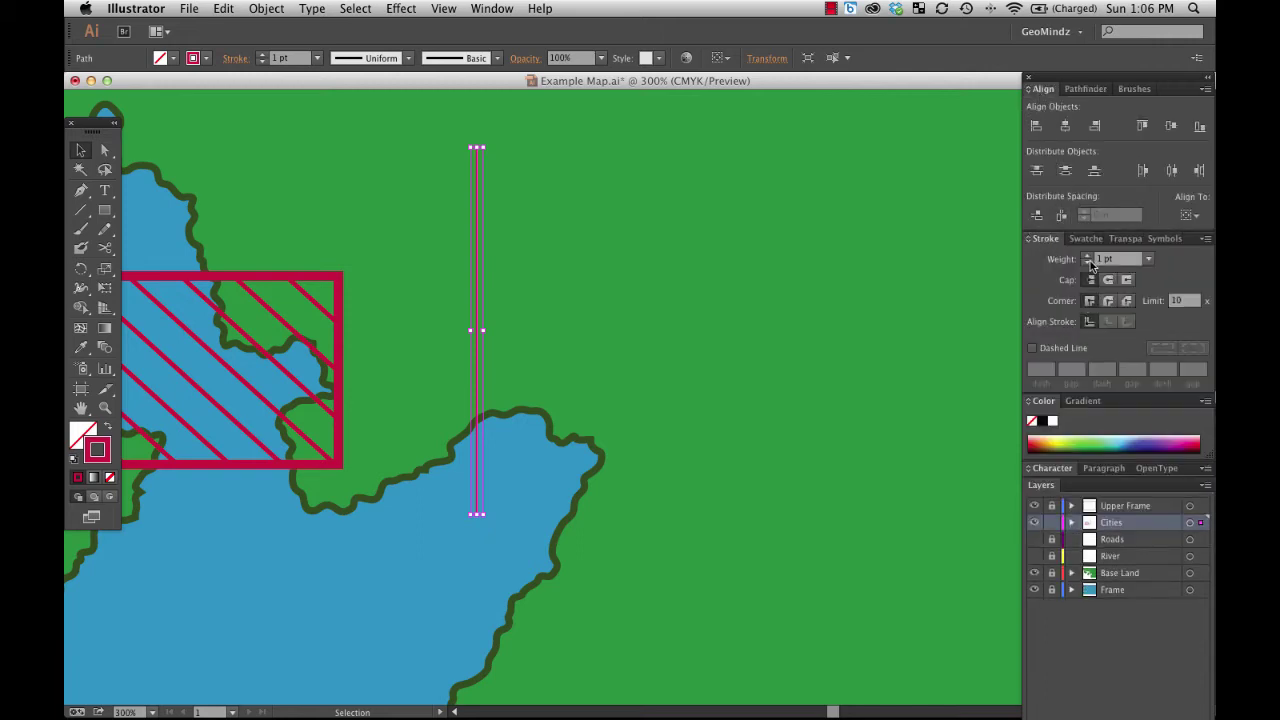
{"action": "left_click", "coordinate": [1087, 262]}
{"action": "left_click", "coordinate": [1087, 255]}
{"action": "left_click", "coordinate": [1087, 255]}
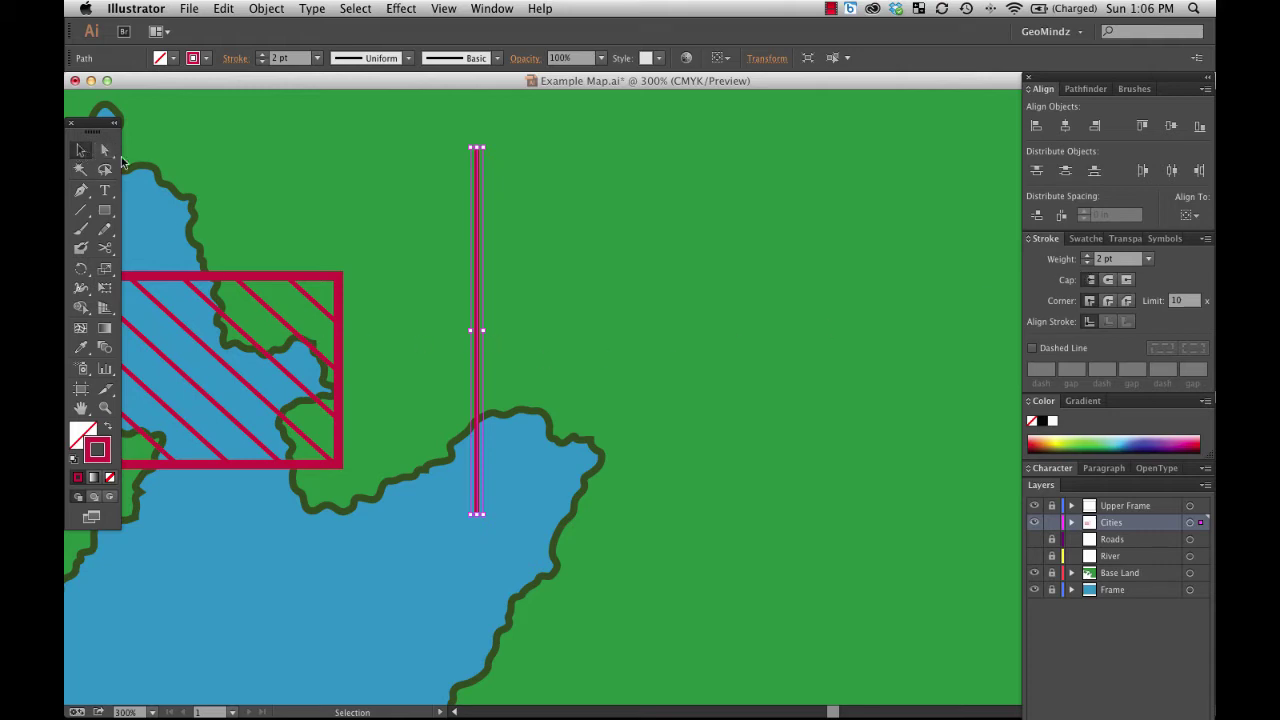
{"action": "left_click", "coordinate": [531, 280]}
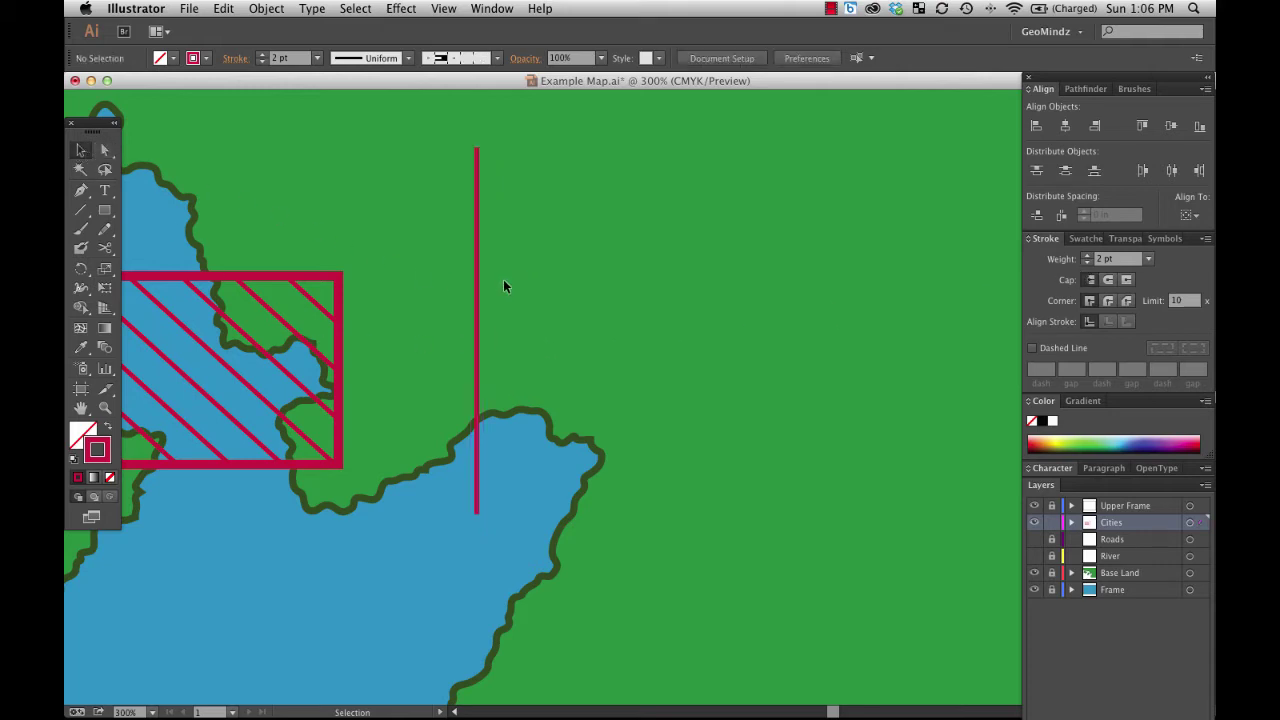
{"action": "left_click", "coordinate": [475, 300]}
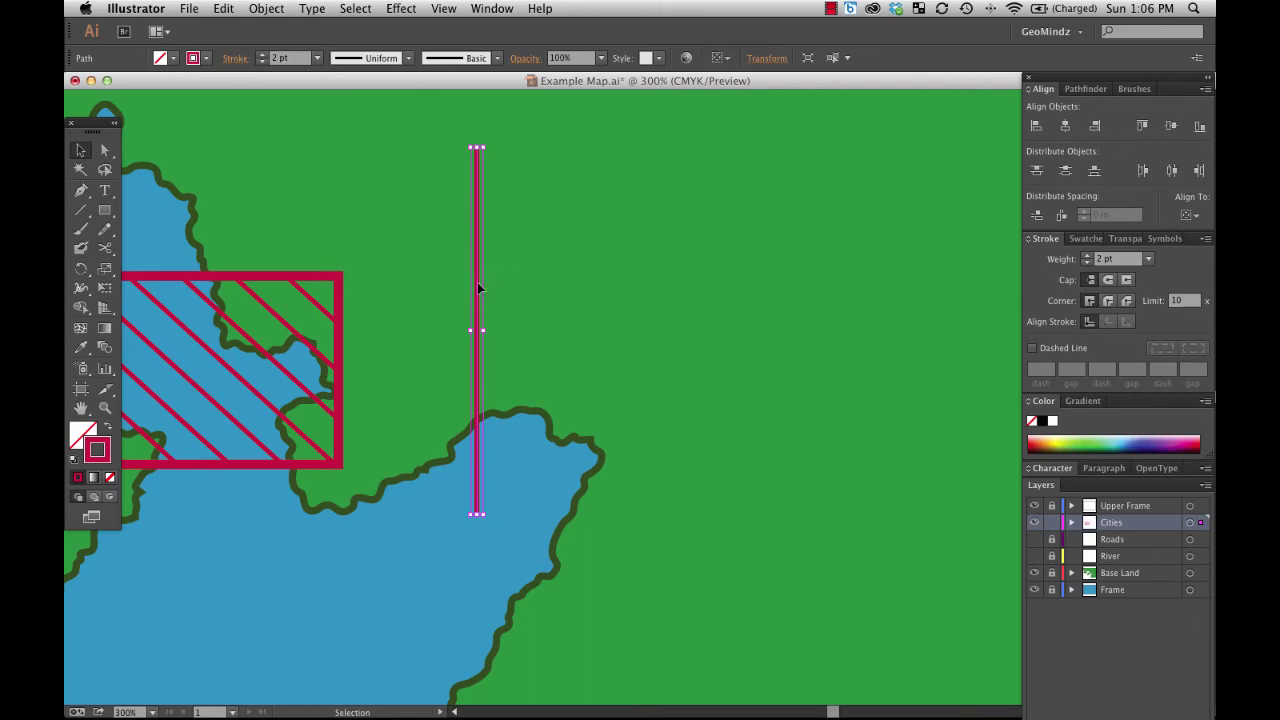
Place a copy of the line a short distance to its right
{"action": "left_click_drag", "start_coordinate": [477, 285], "coordinate": [516, 284]}
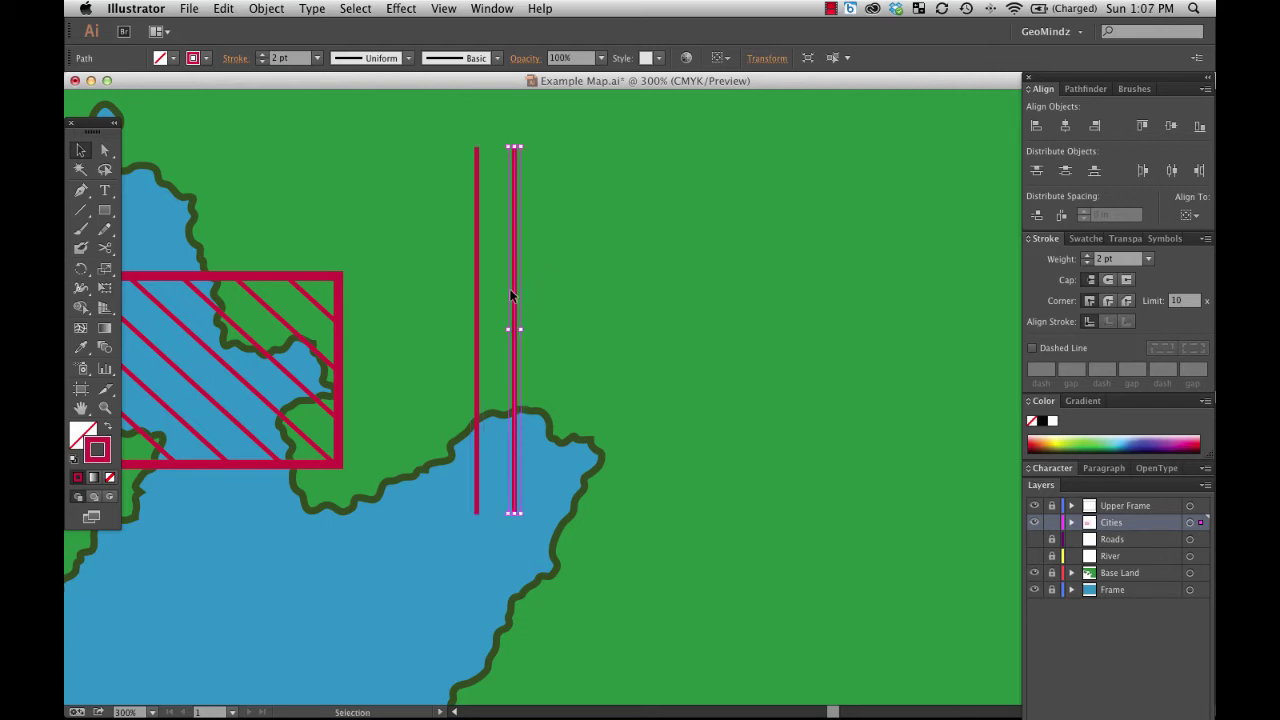
{"action": "key", "text": "super+z"}
{"action": "left_click", "coordinate": [500, 285]}
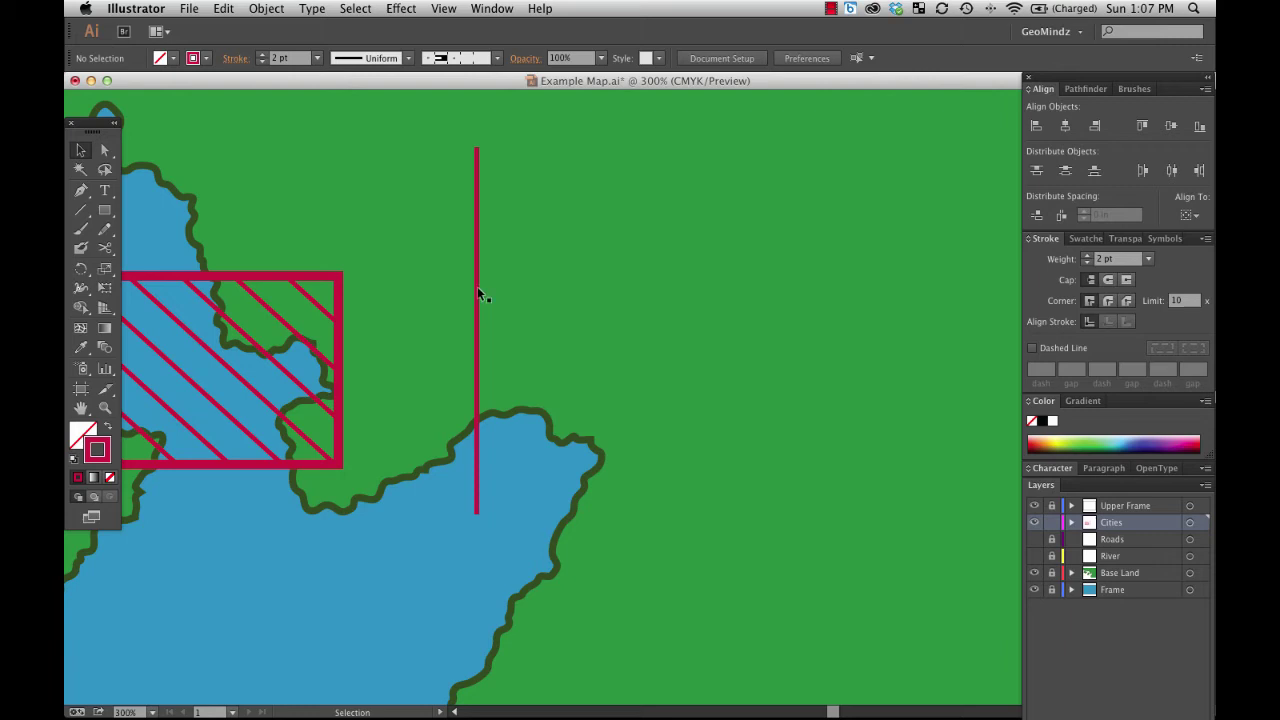
{"action": "left_click", "coordinate": [478, 290]}
{"action": "left_click_drag", "start_coordinate": [477, 291], "coordinate": [515, 290]}
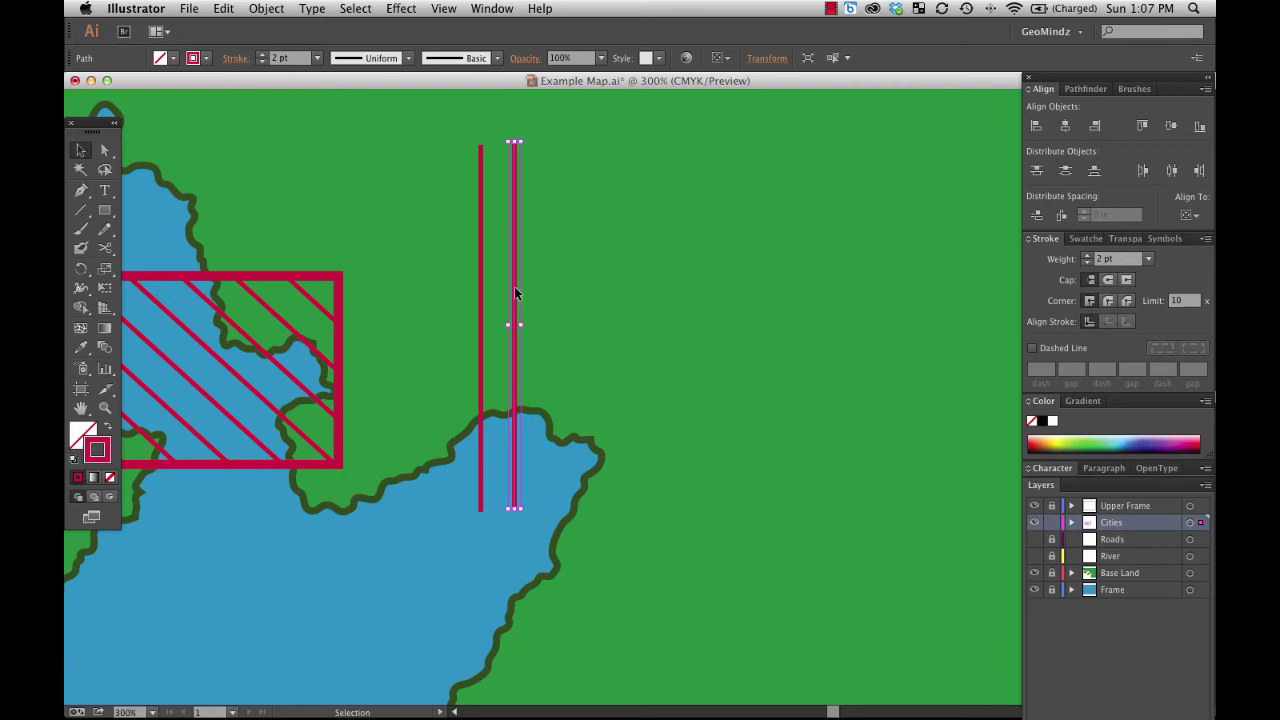
{"action": "key", "text": "super+z"}
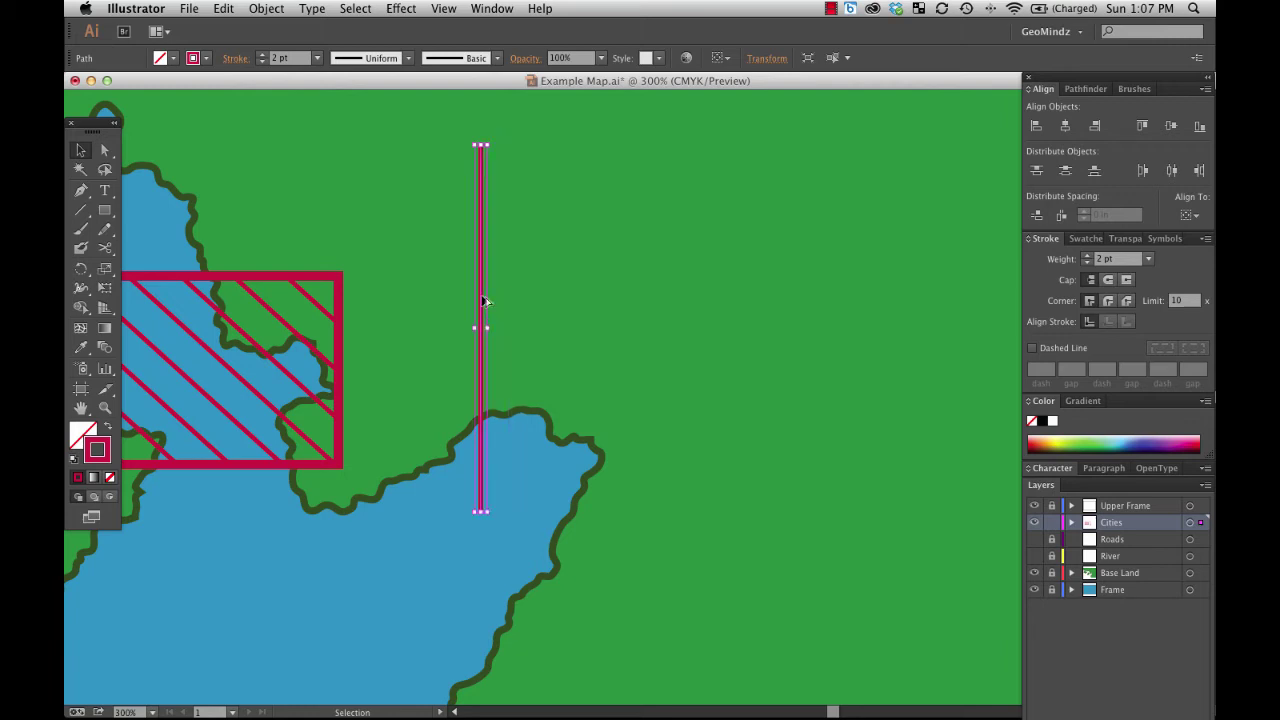
{"action": "left_click_drag", "start_coordinate": [482, 301], "coordinate": [508, 298], "text": "alt"}
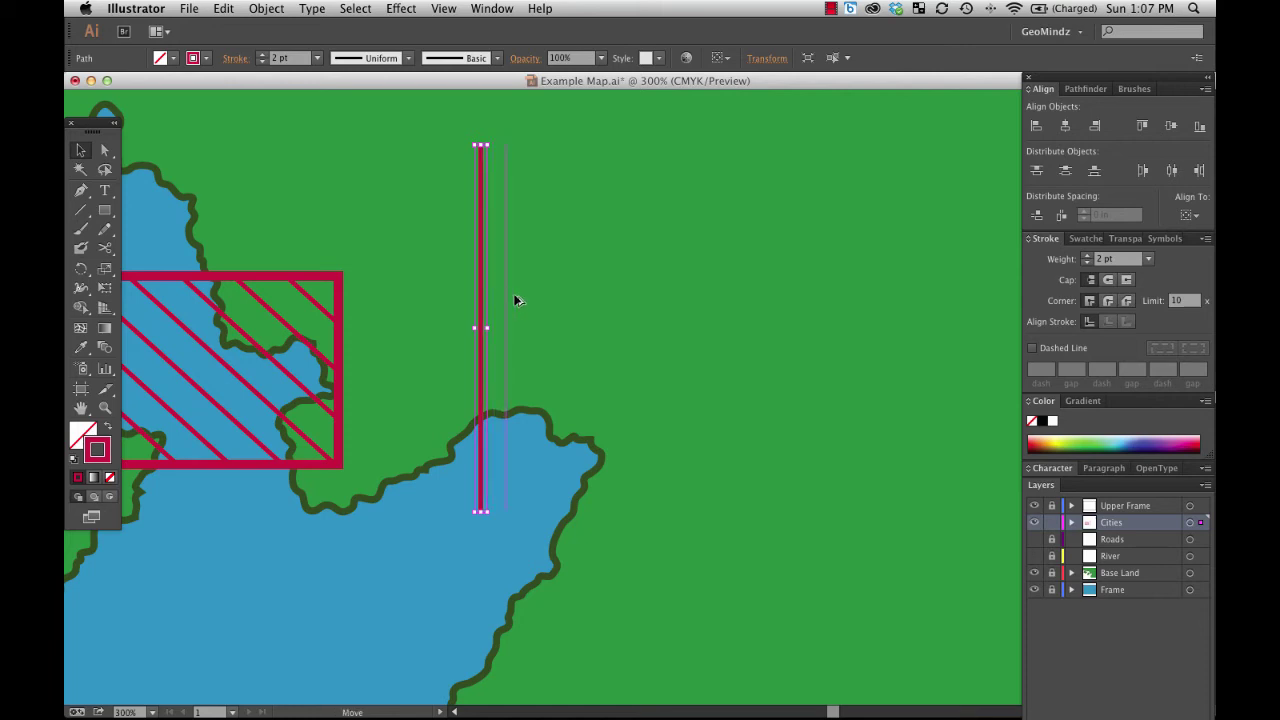
{"action": "left_click", "coordinate": [541, 293]}
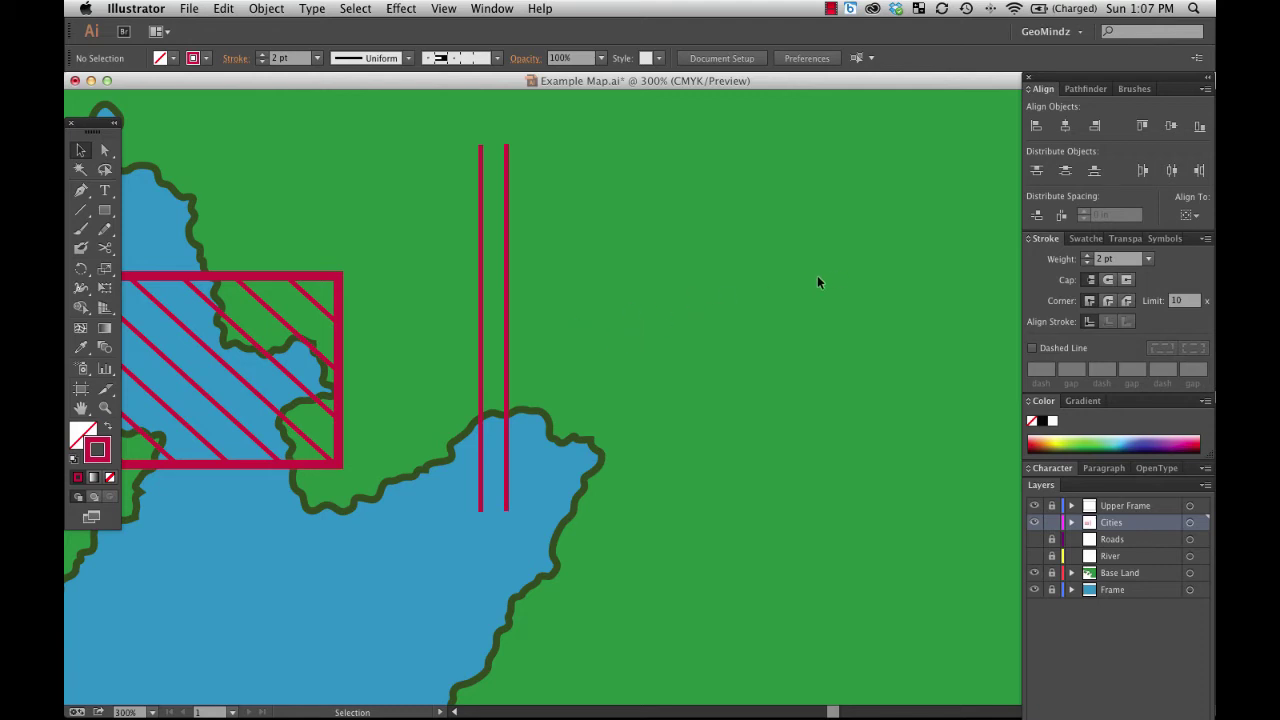
Repeat the copy with Cmd+D to extend the row of evenly spaced lines, then select them all
{"action": "left_click", "coordinate": [506, 300]}
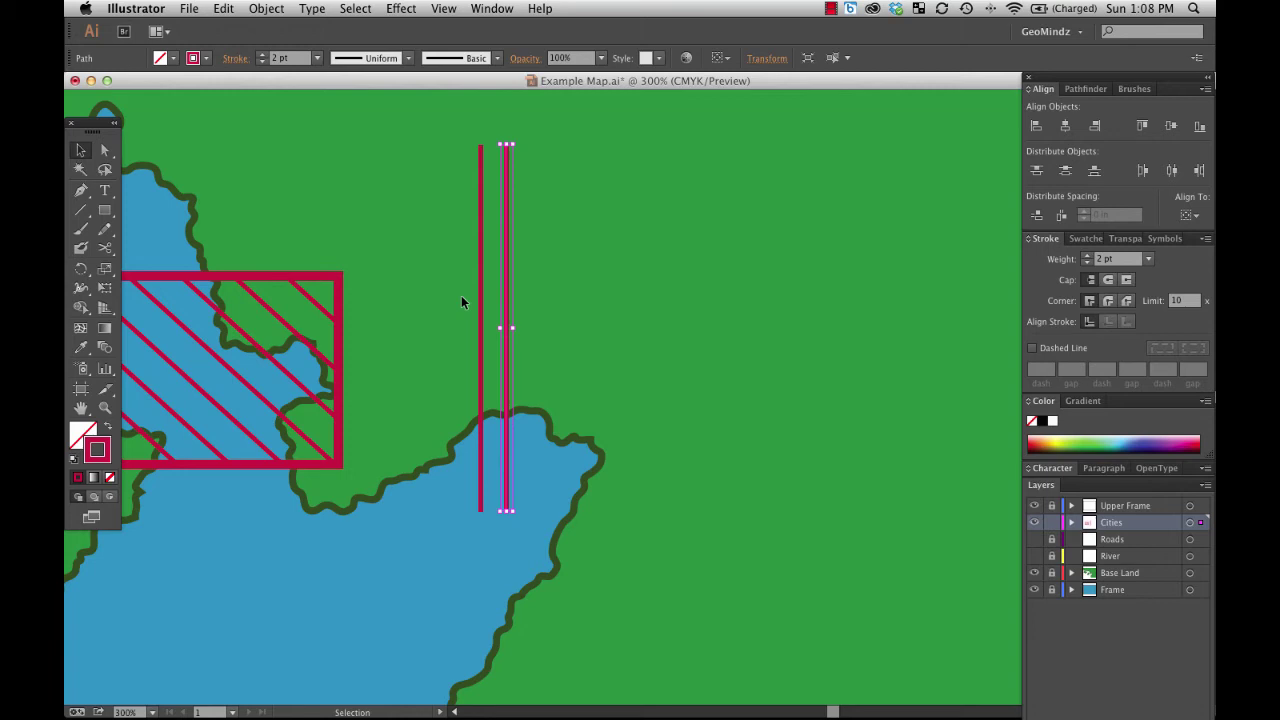
{"action": "key", "text": "a"}
{"action": "key", "text": "super+d"}
{"action": "key", "text": "super+d"}
{"action": "key", "text": "super+d"}
{"action": "key", "text": "super+d"}
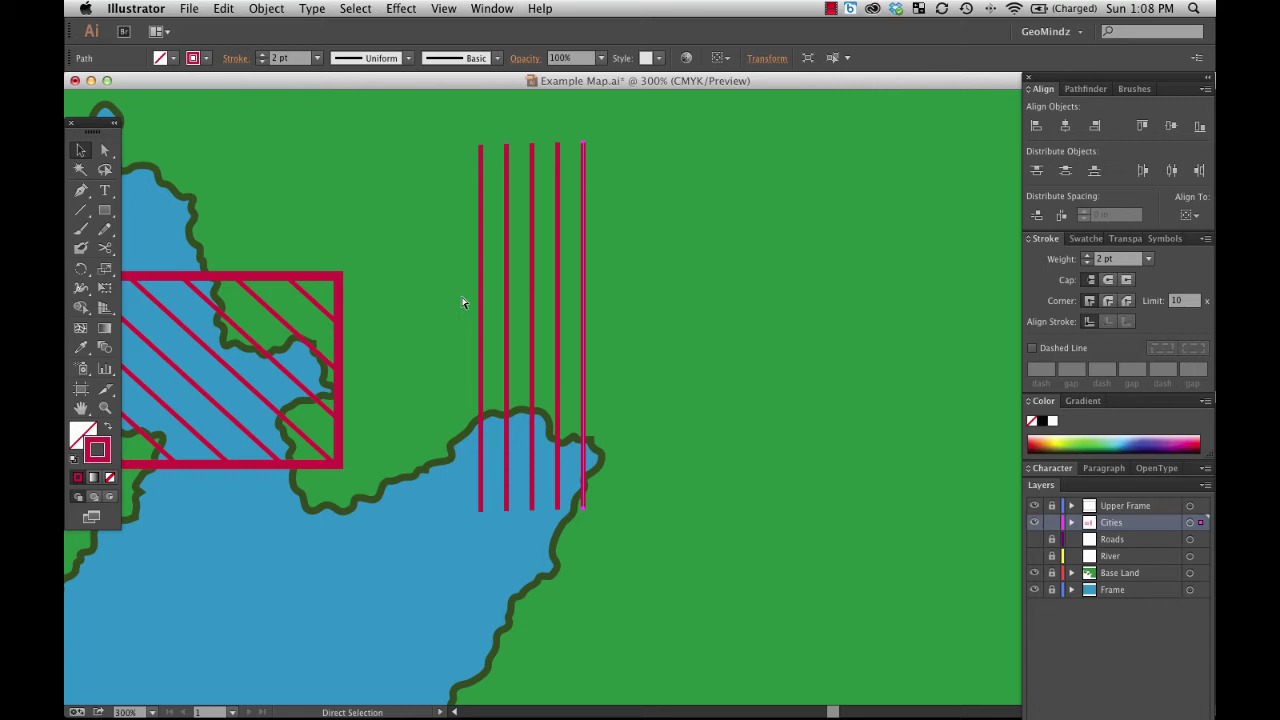
{"action": "key", "text": "super+d"}
{"action": "key", "text": "super+d"}
{"action": "key", "text": "super+d"}
{"action": "key", "text": "super+d"}
{"action": "key", "text": "super+d"}
{"action": "key", "text": "super+d"}
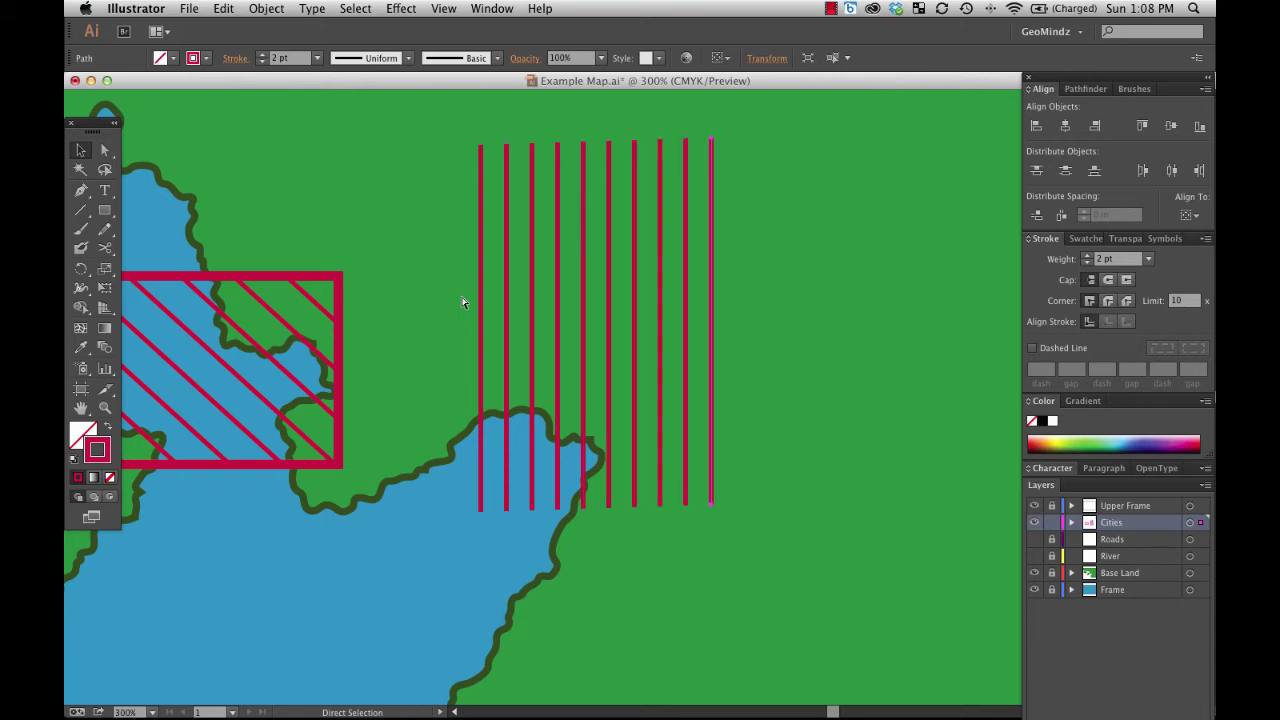
{"action": "key", "text": "super+d"}
{"action": "key", "text": "super+d"}
{"action": "key", "text": "super+d"}
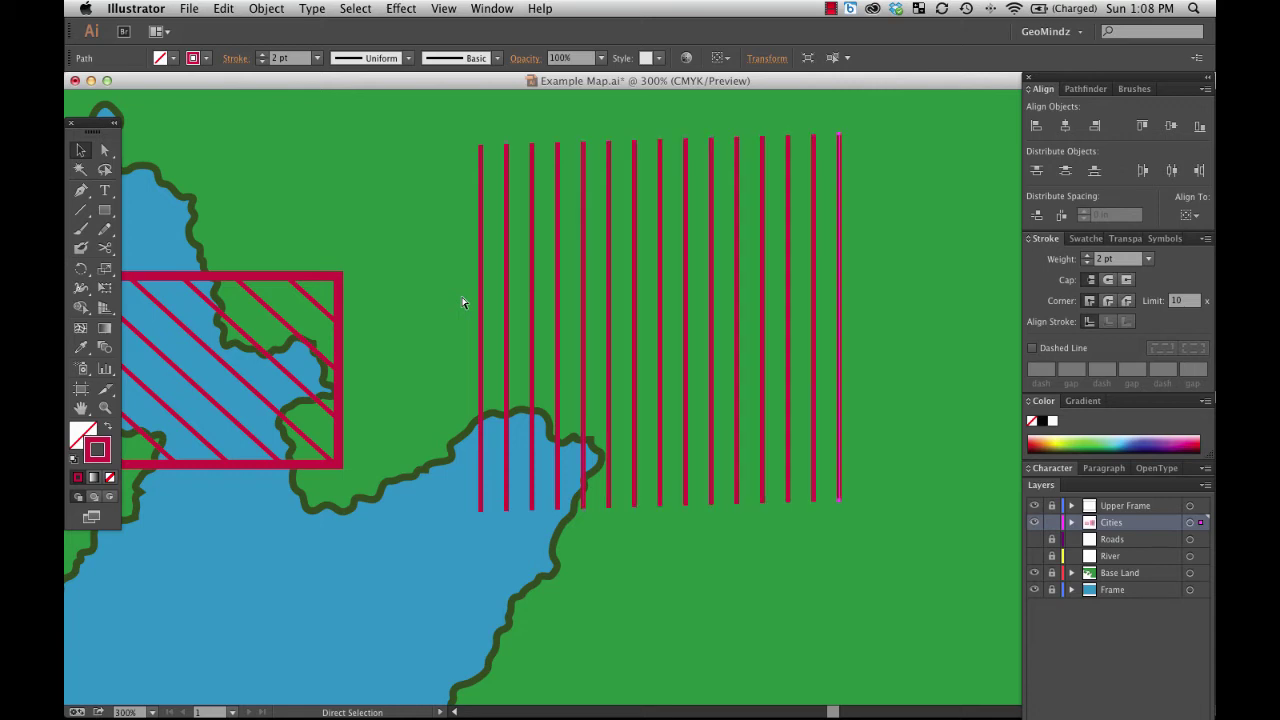
{"action": "key", "text": "super+d"}
{"action": "key", "text": "super+d"}
{"action": "key", "text": "super+d"}
{"action": "key", "text": "super+d"}
{"action": "key", "text": "super+d"}
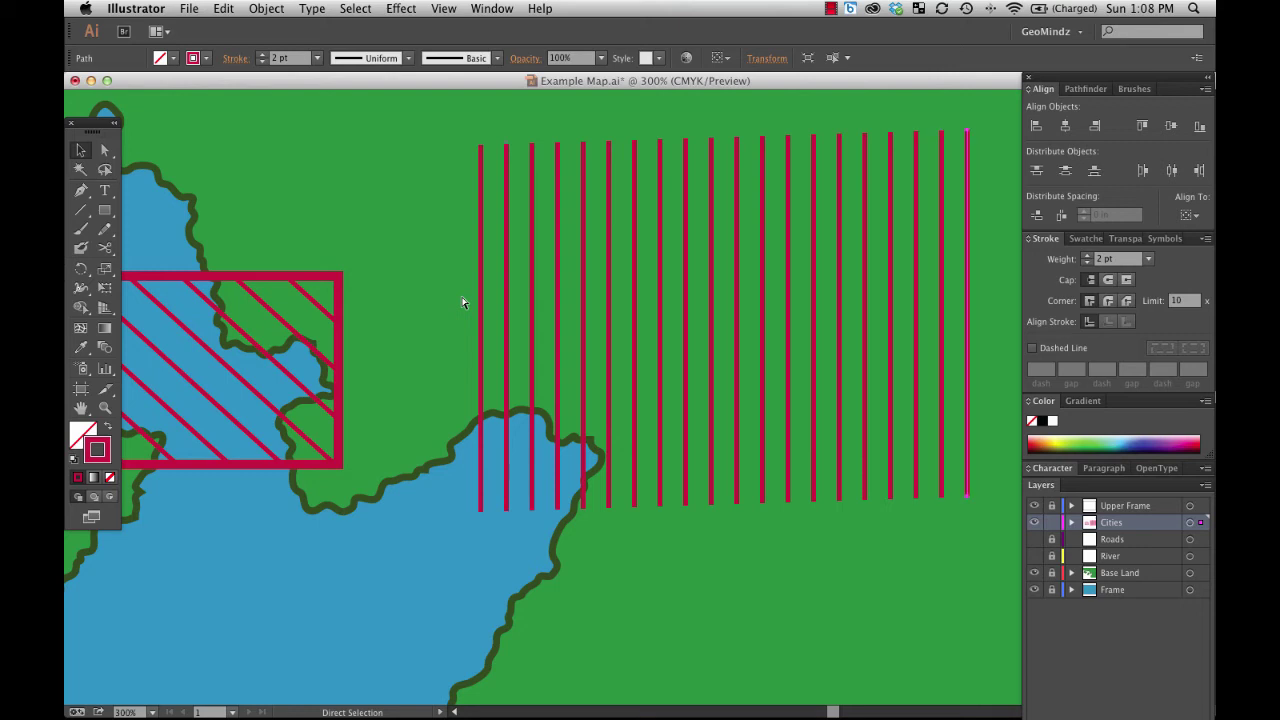
{"action": "key", "text": "super+d"}
{"action": "key", "text": "super+d"}
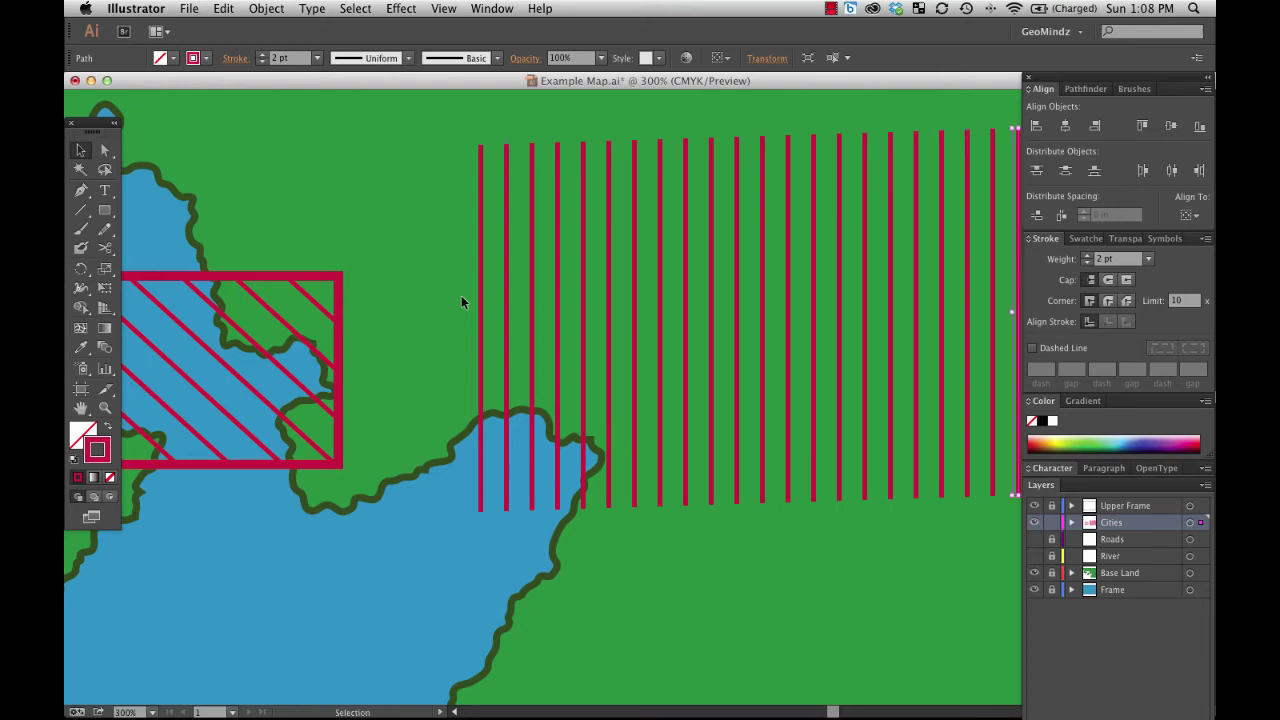
{"action": "key", "text": "space"}
{"action": "left_click_drag", "start_coordinate": [689, 343], "coordinate": [663, 346]}
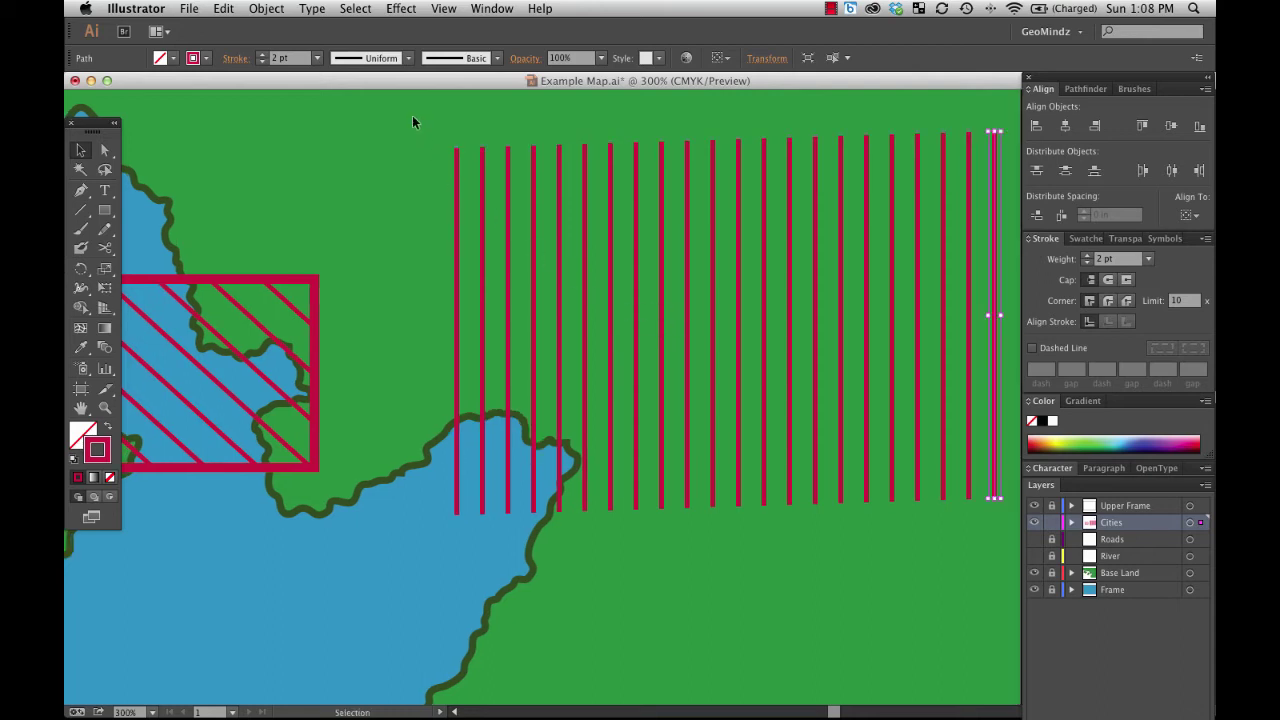
{"action": "key", "text": "super+a"}
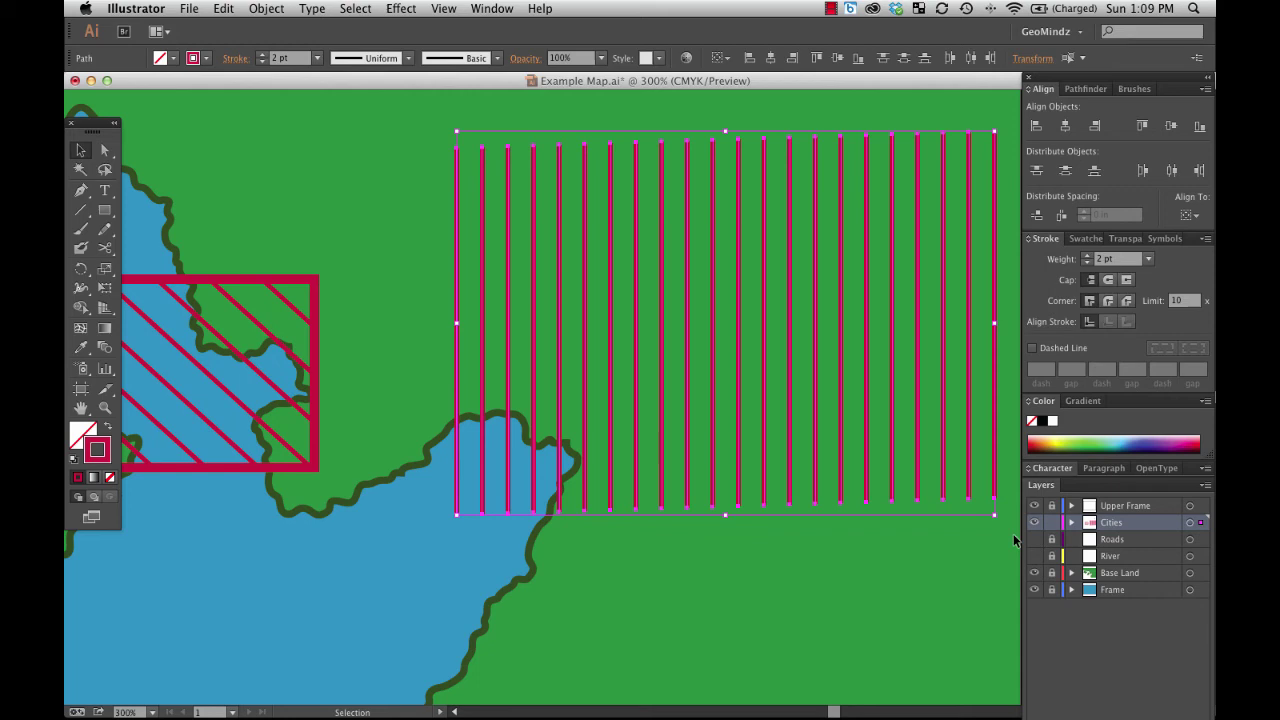
Vertically centre-align the lines, then rotate the whole set about 45° into diagonal hatching
{"action": "left_click", "coordinate": [1172, 127]}
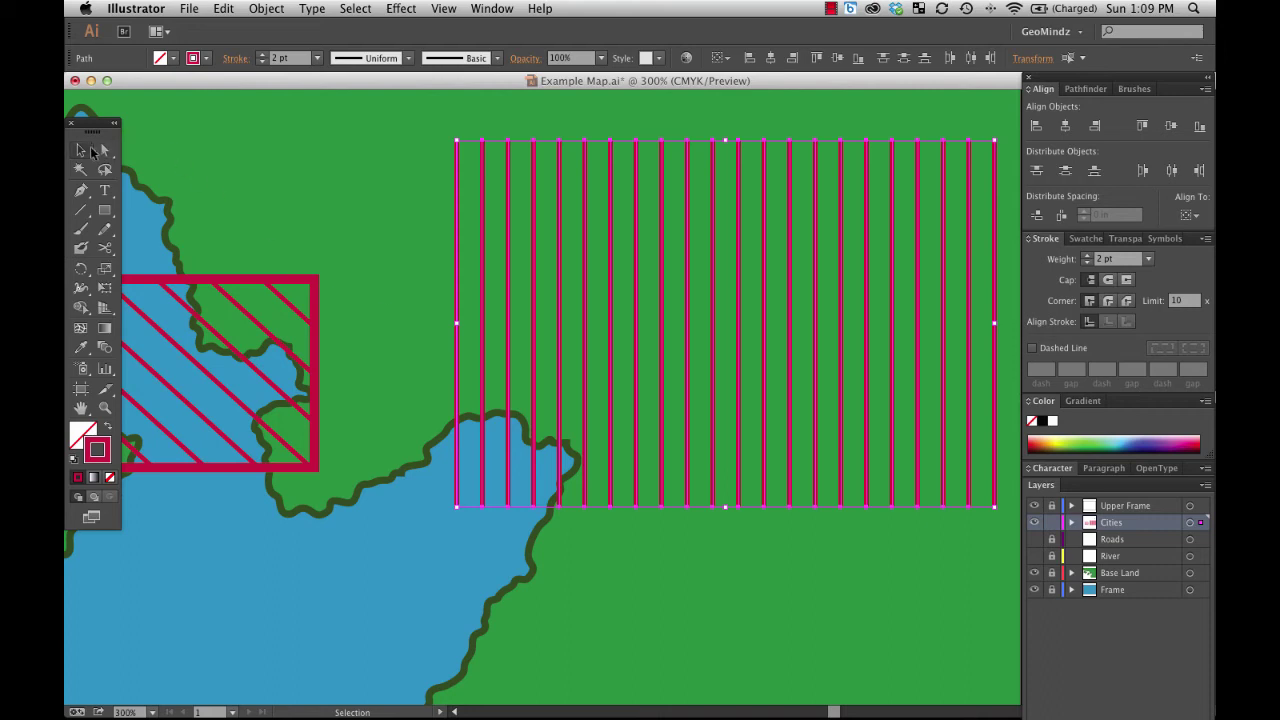
{"action": "left_click", "coordinate": [253, 157]}
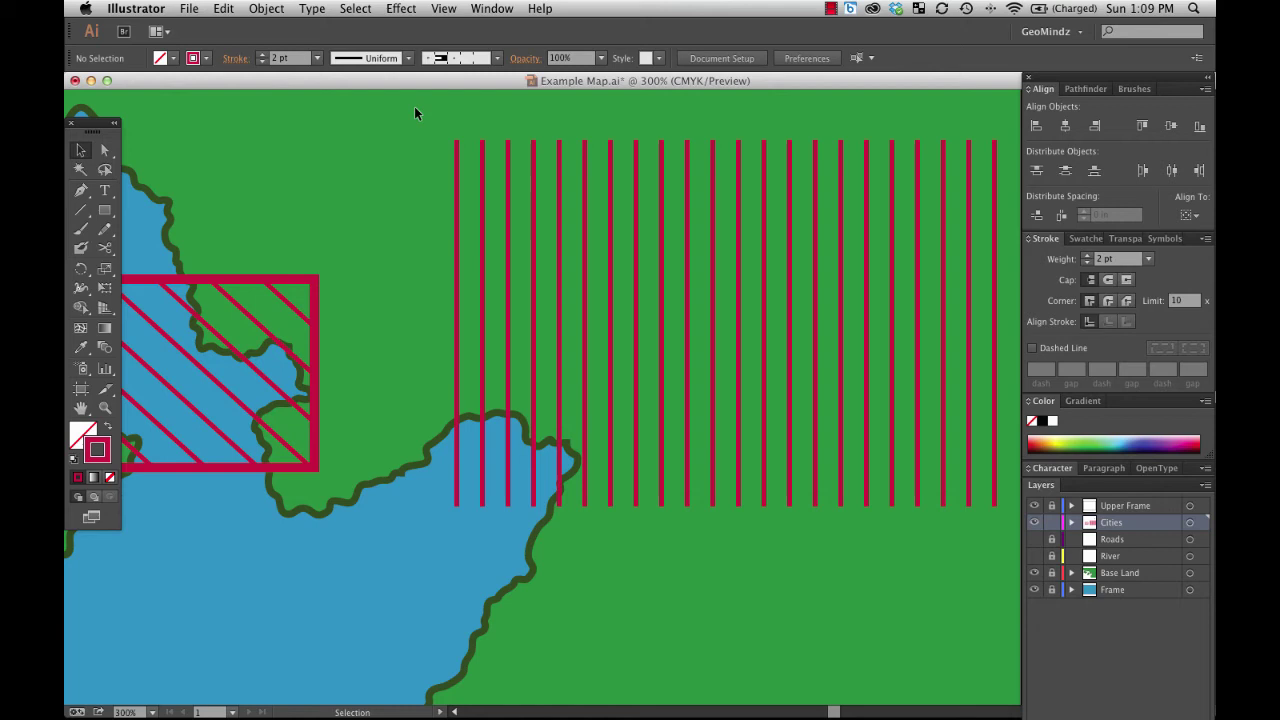
{"action": "left_click_drag", "start_coordinate": [414, 106], "coordinate": [1003, 522]}
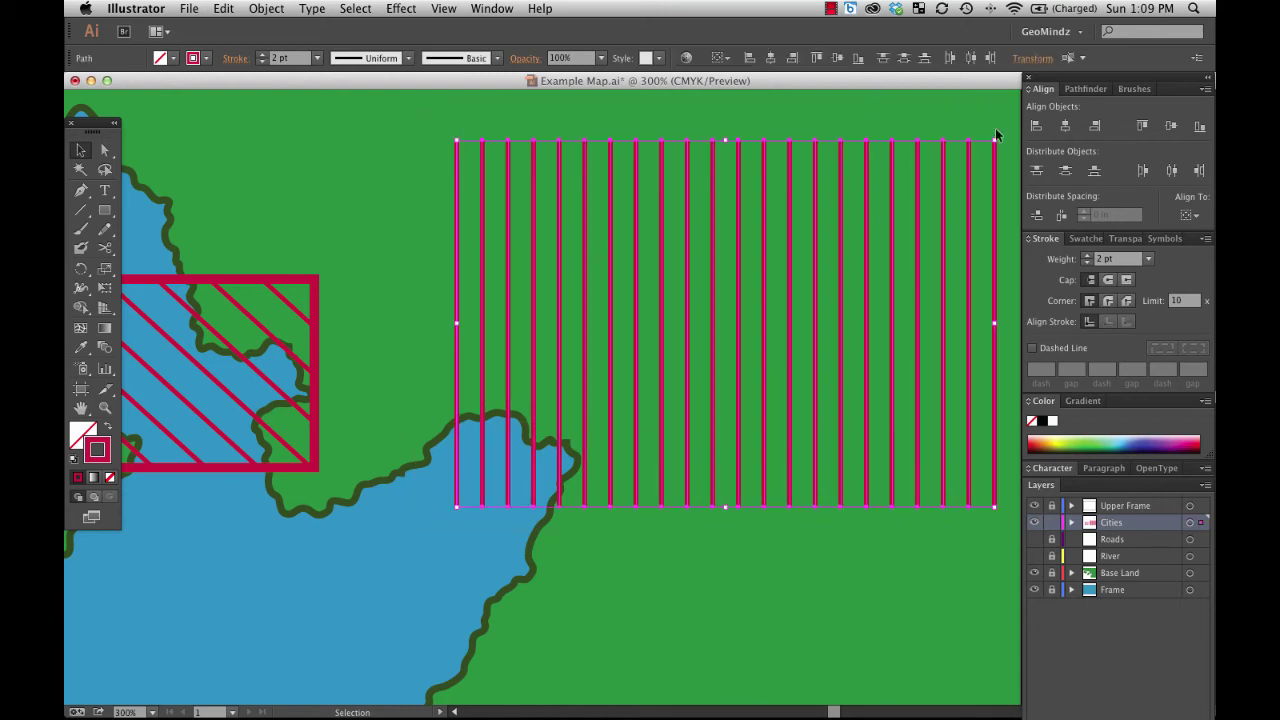
{"action": "key", "text": "shift"}
{"action": "left_click", "coordinate": [1001, 134]}
{"action": "scroll", "coordinate": [826, 190], "scroll_direction": "up", "scroll_amount": 4}
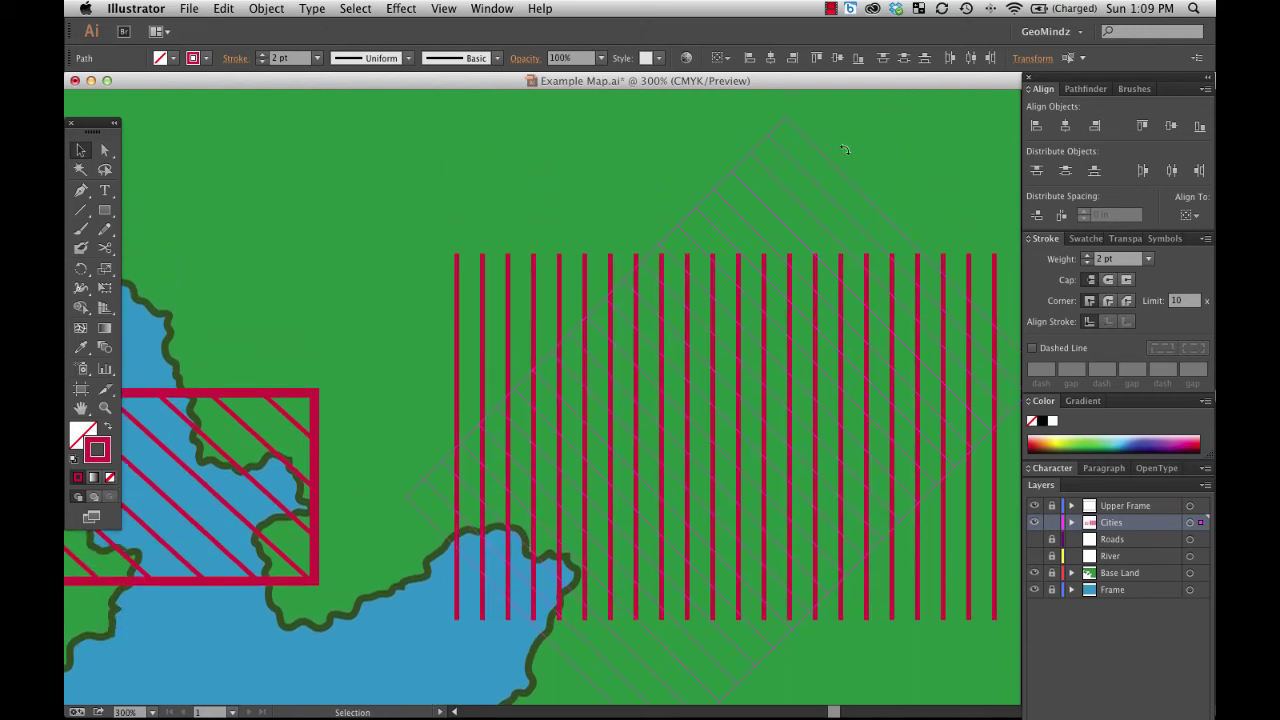
{"action": "key", "text": "super+z"}
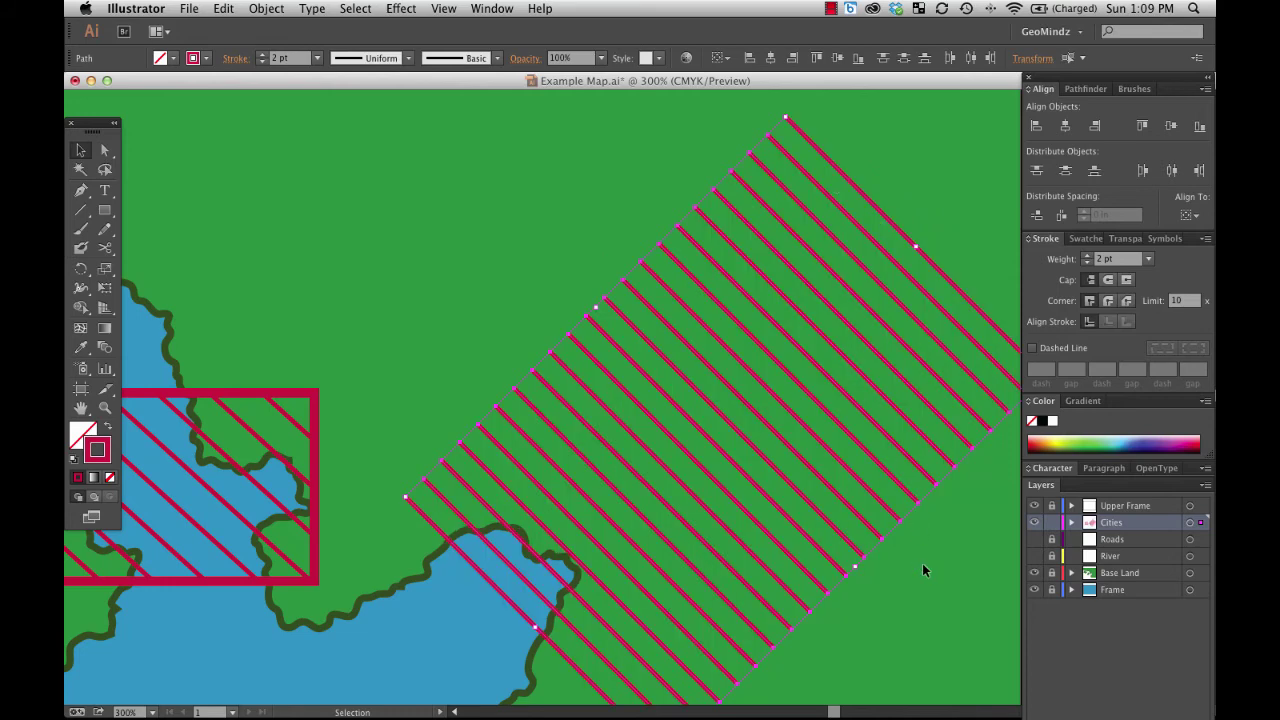
{"action": "left_click_drag", "start_coordinate": [922, 566], "coordinate": [845, 532]}
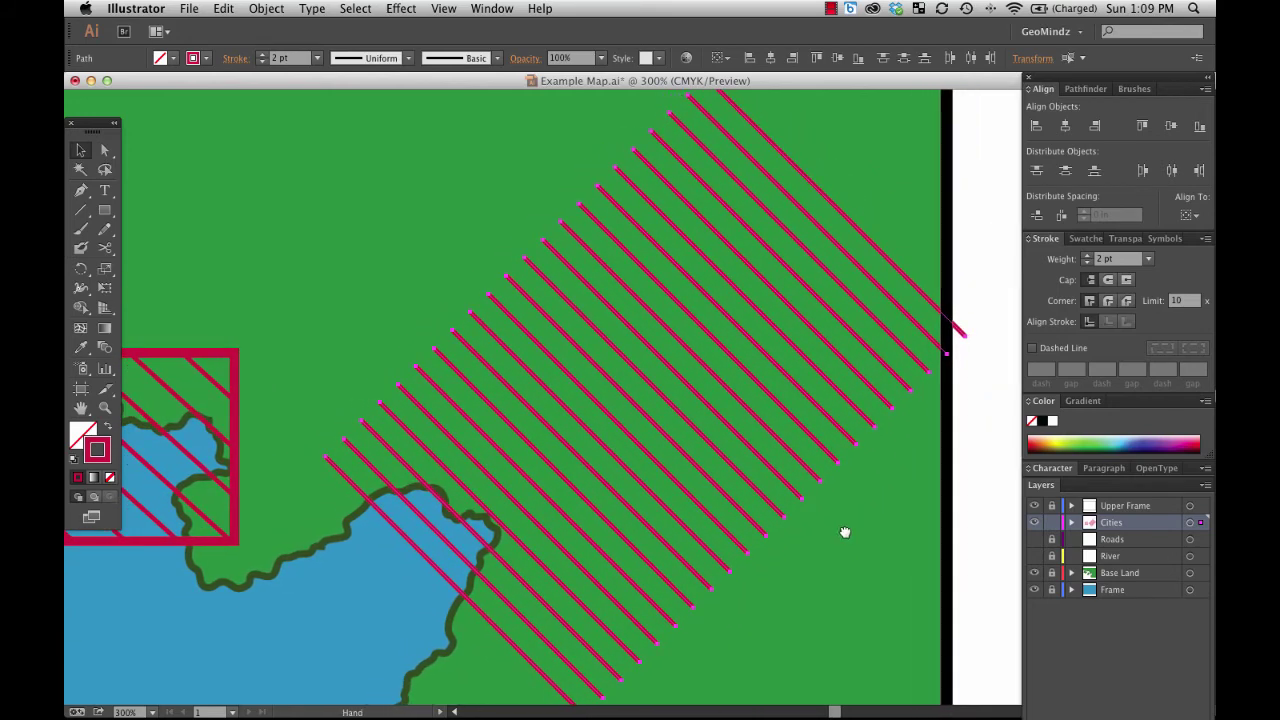
{"action": "left_click", "coordinate": [695, 312]}
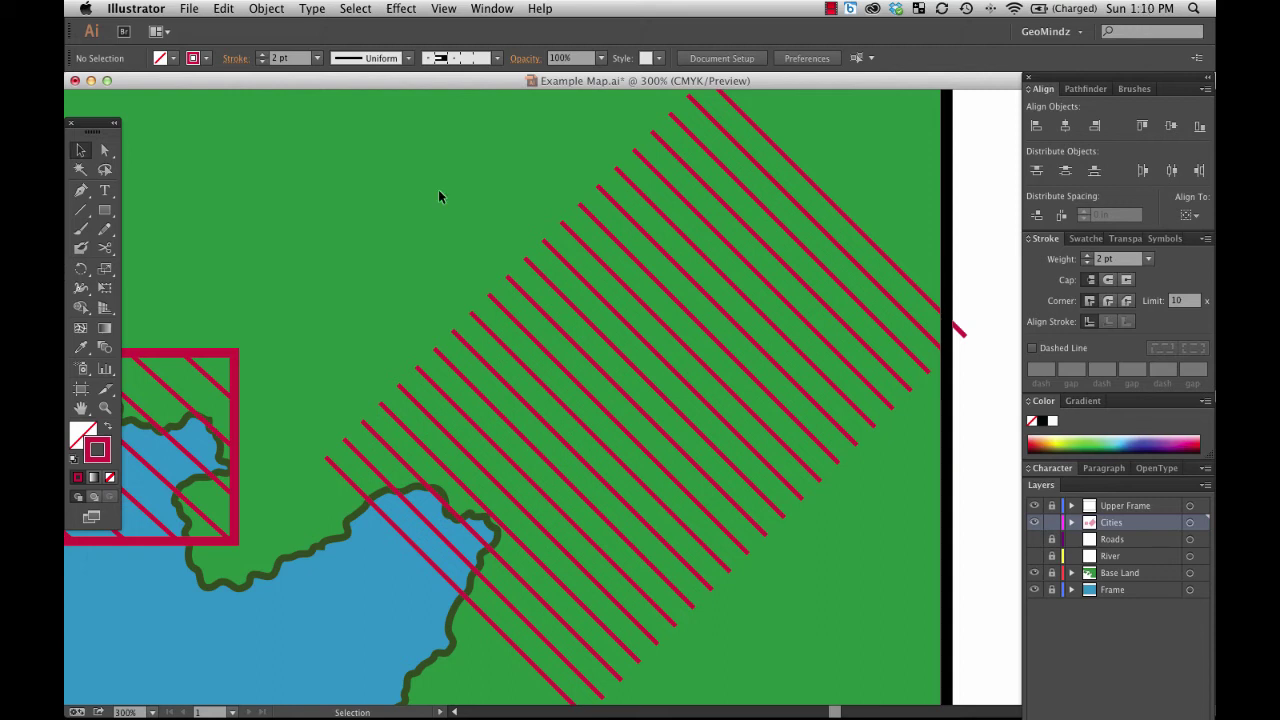
Create a 1.5 by 1.5 in square over the hatch lines
{"action": "left_click", "coordinate": [105, 210]}
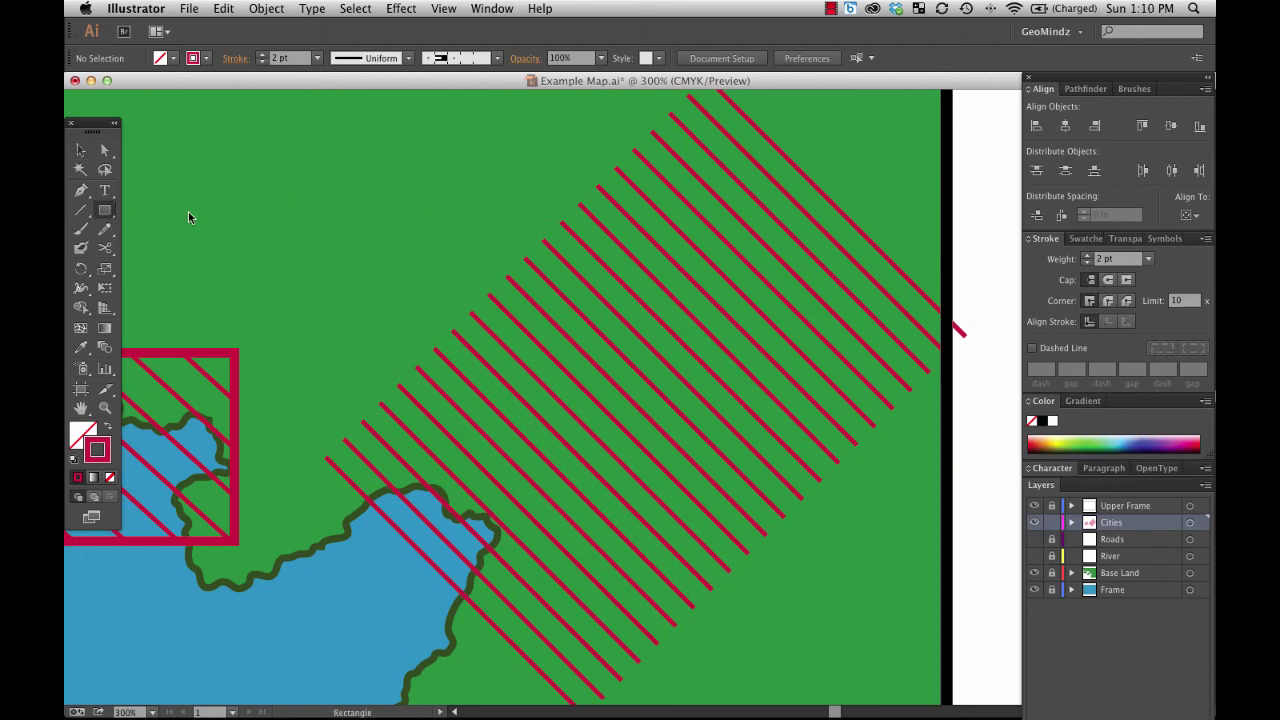
{"action": "left_click", "coordinate": [539, 292]}
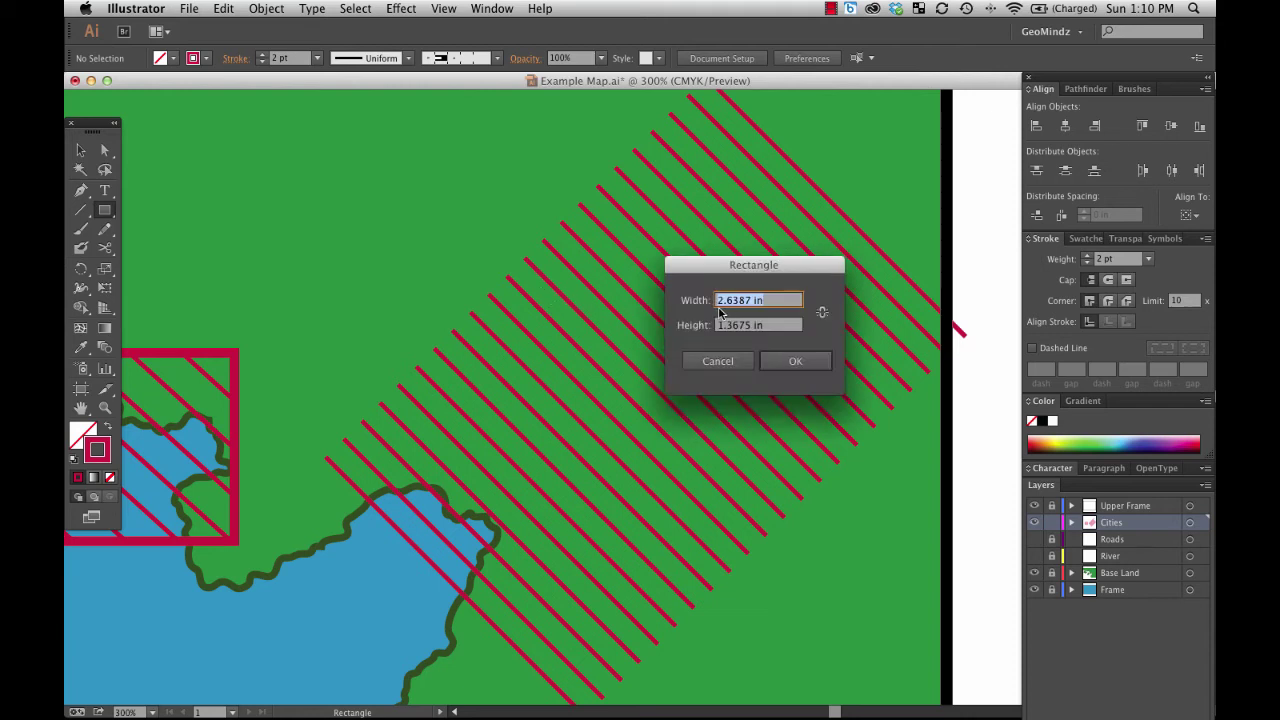
{"action": "type", "text": "1.5"}
{"action": "key", "text": "Tab"}
{"action": "type", "text": "1.5"}
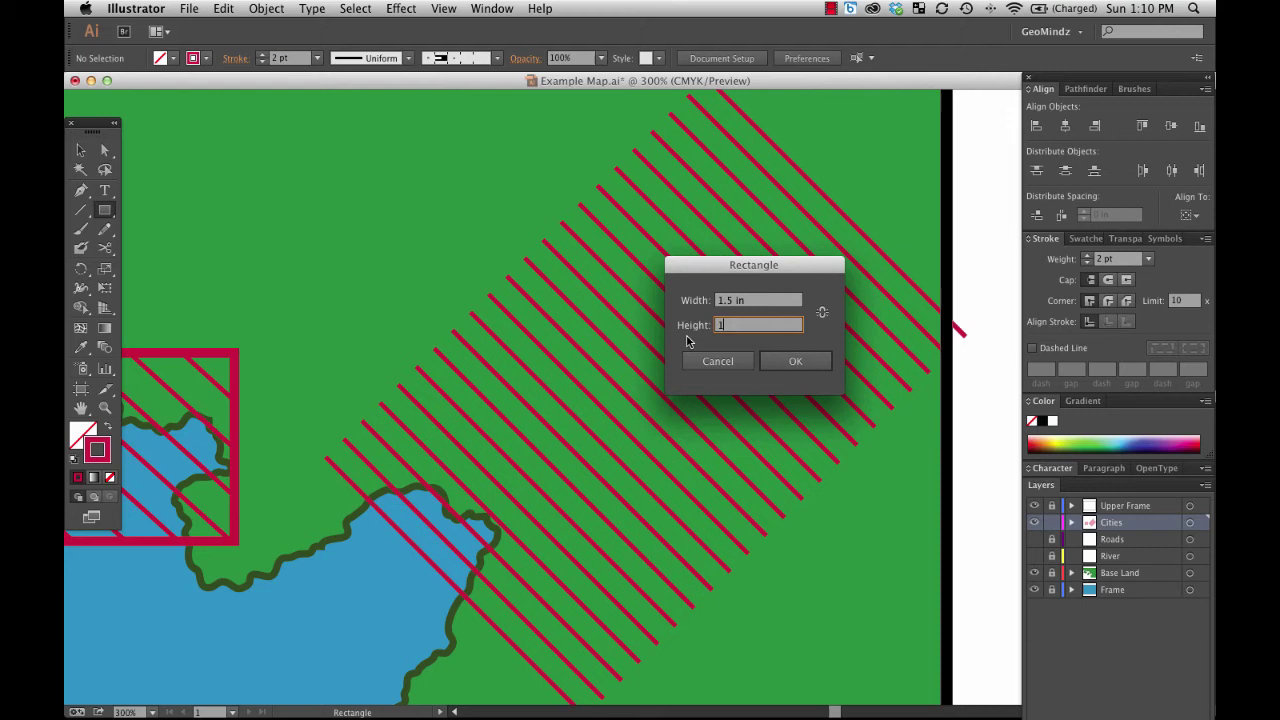
{"action": "left_click", "coordinate": [806, 362]}
Nudge a hatch line slightly lower and delete the old rectangle
{"action": "key", "text": "v"}
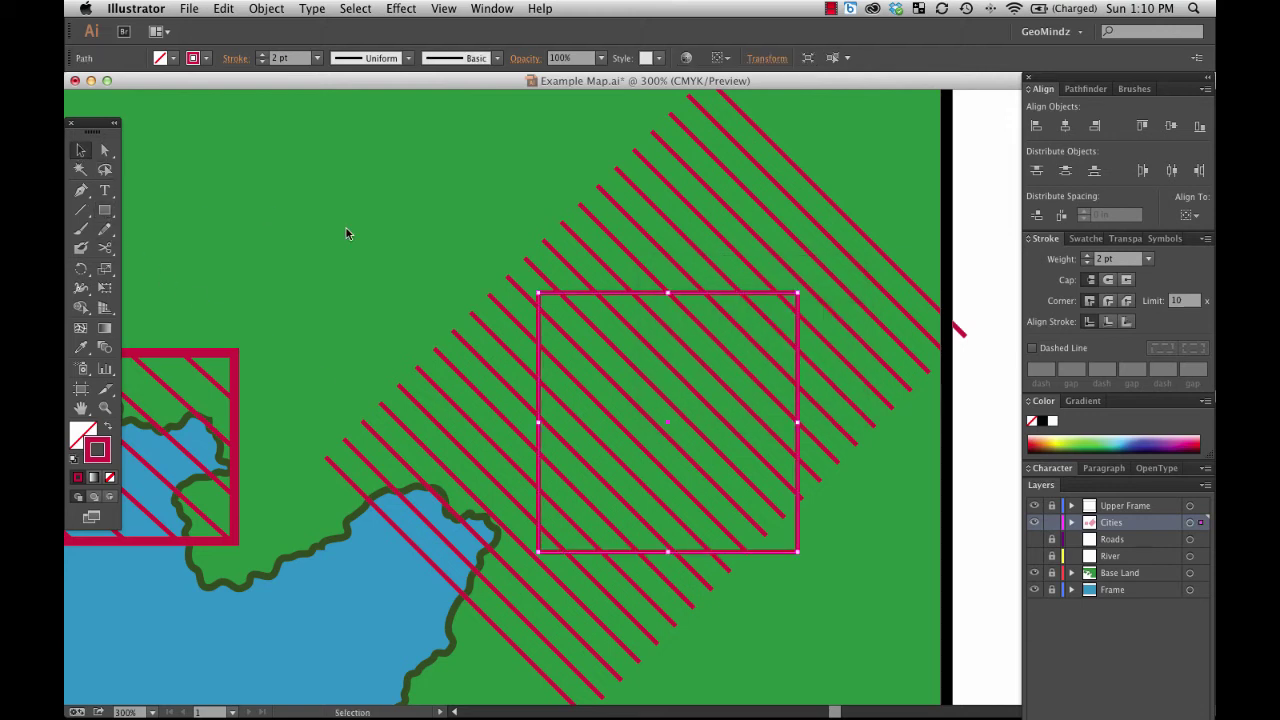
{"action": "left_click", "coordinate": [708, 268]}
{"action": "left_click_drag", "start_coordinate": [697, 279], "coordinate": [690, 312]}
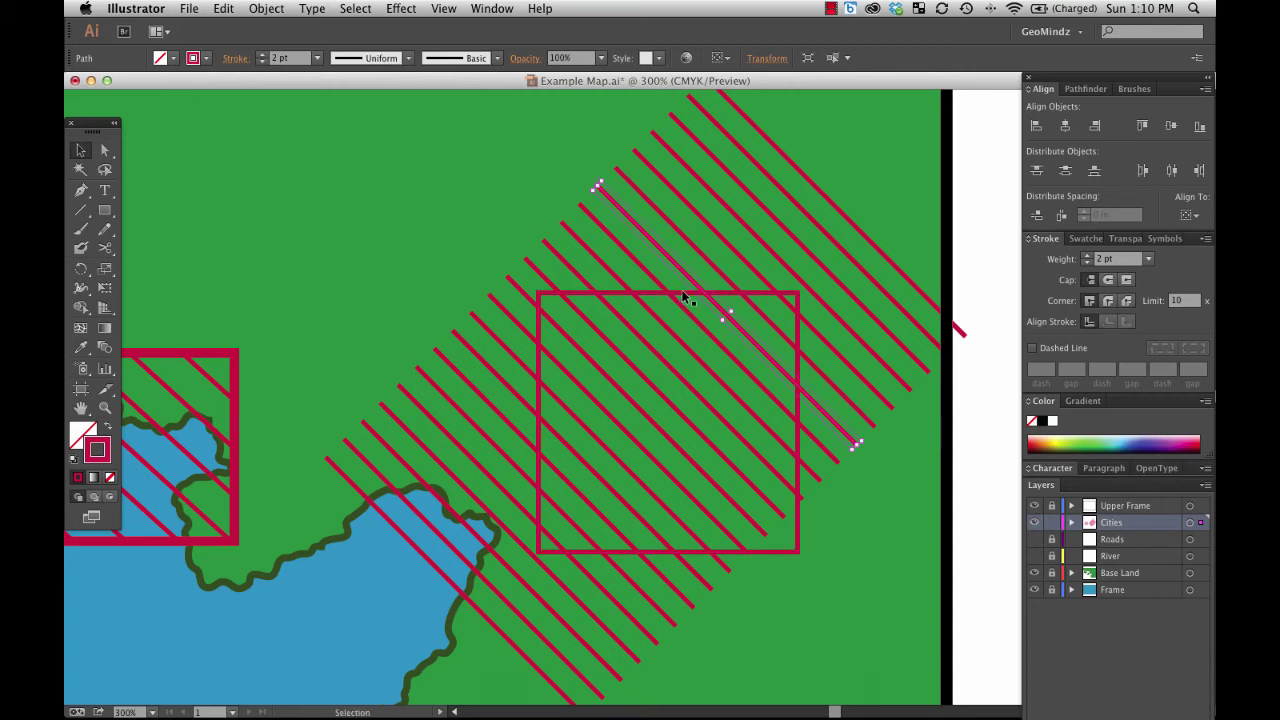
{"action": "left_click", "coordinate": [685, 298]}
{"action": "left_click", "coordinate": [686, 297]}
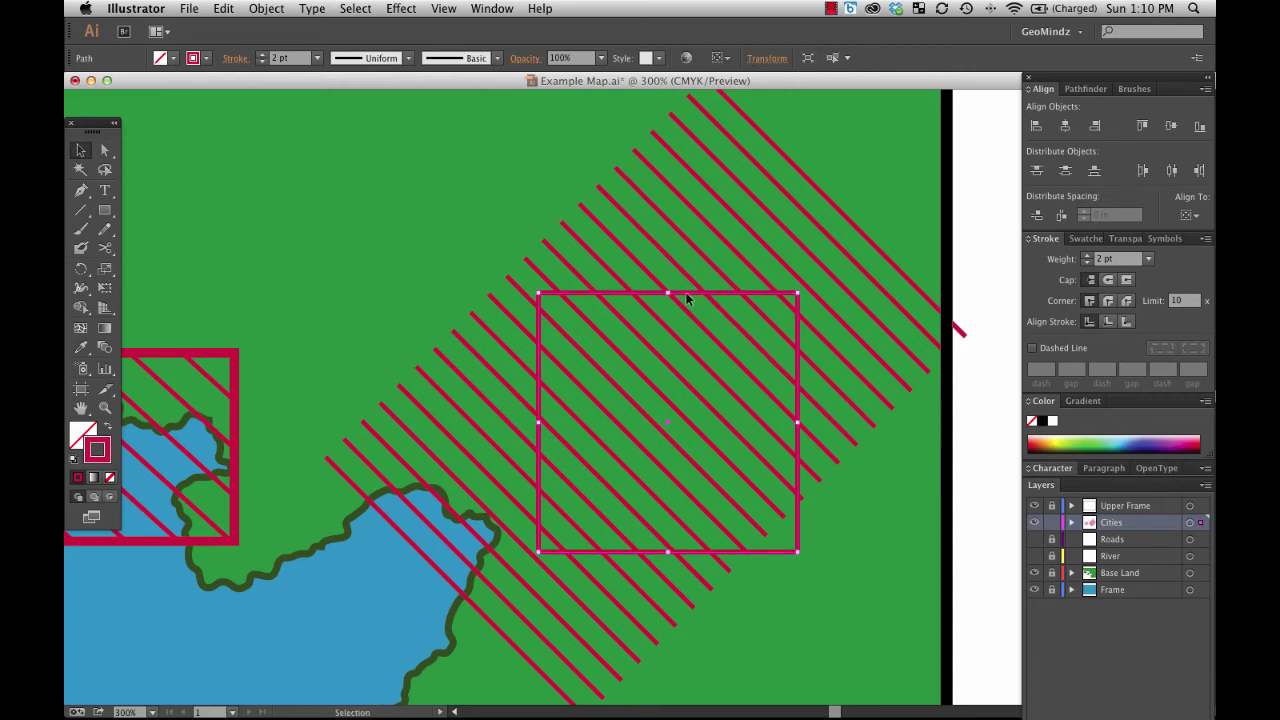
{"action": "key", "text": "Delete"}
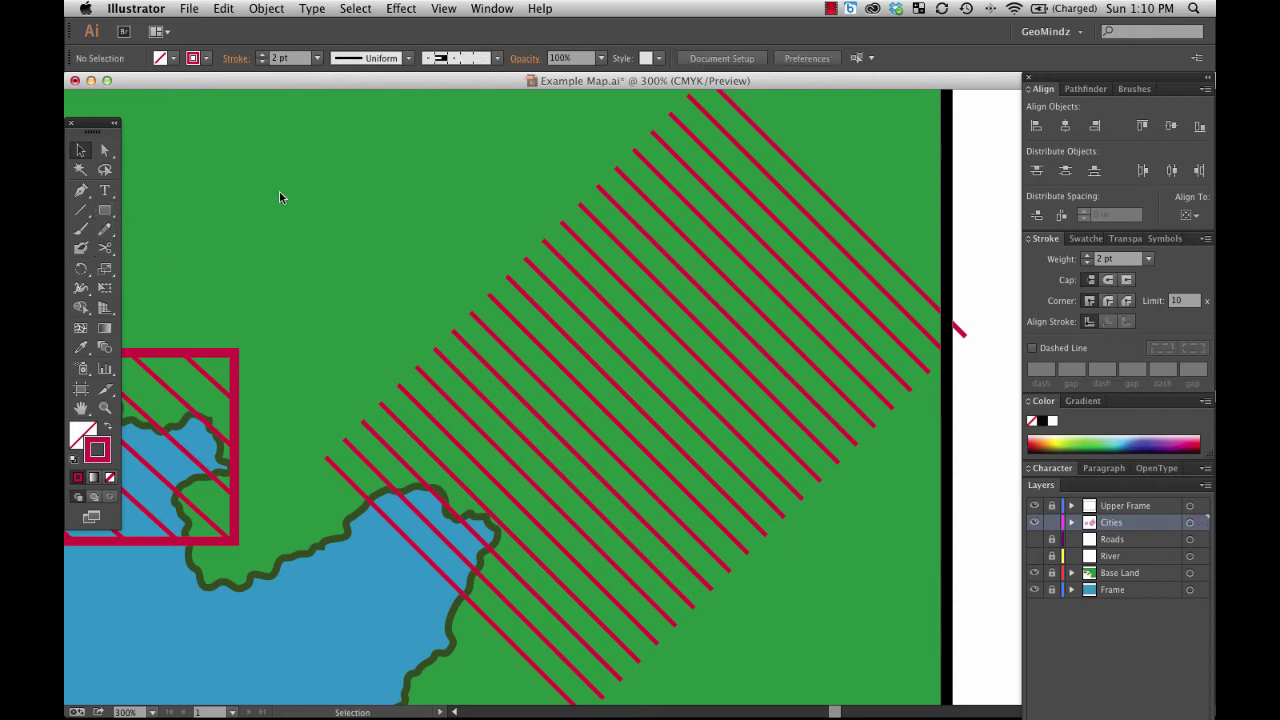
Create a new 1.25 by 1.25 in square
{"action": "key", "text": "m"}
{"action": "left_click", "coordinate": [596, 245]}
{"action": "type", "text": "1."}
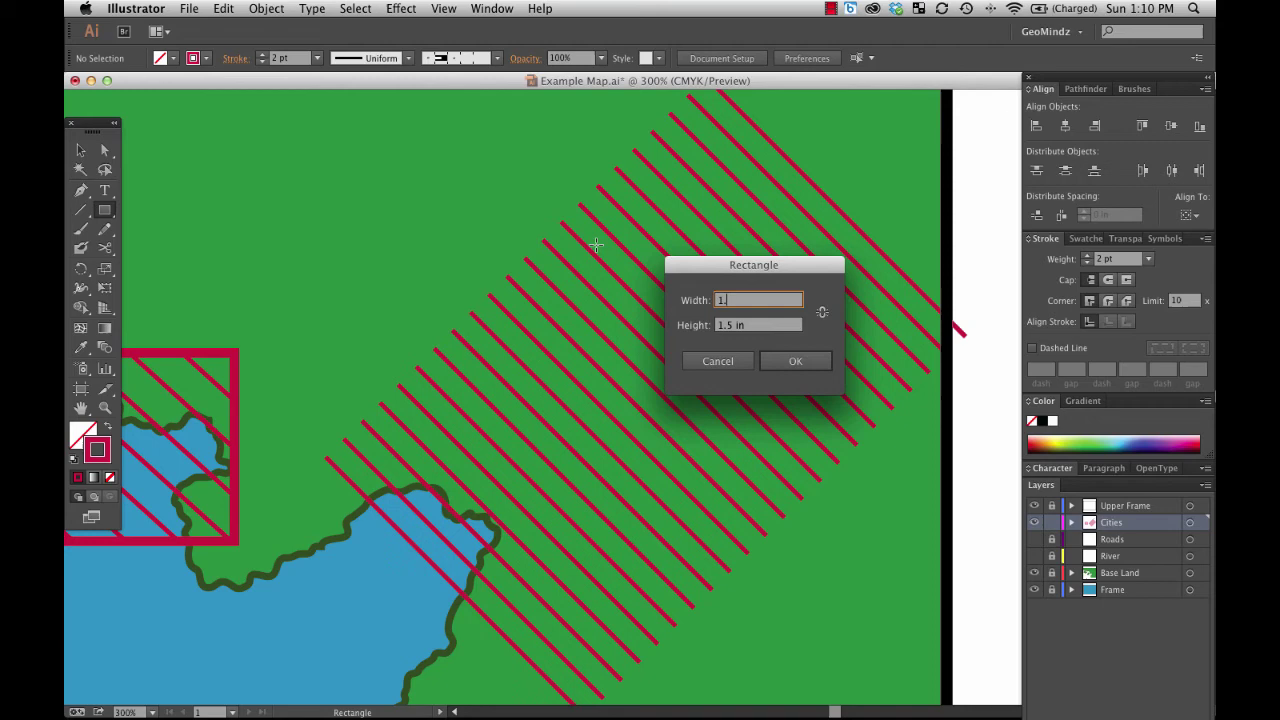
{"action": "type", "text": "25"}
{"action": "left_click", "coordinate": [739, 326]}
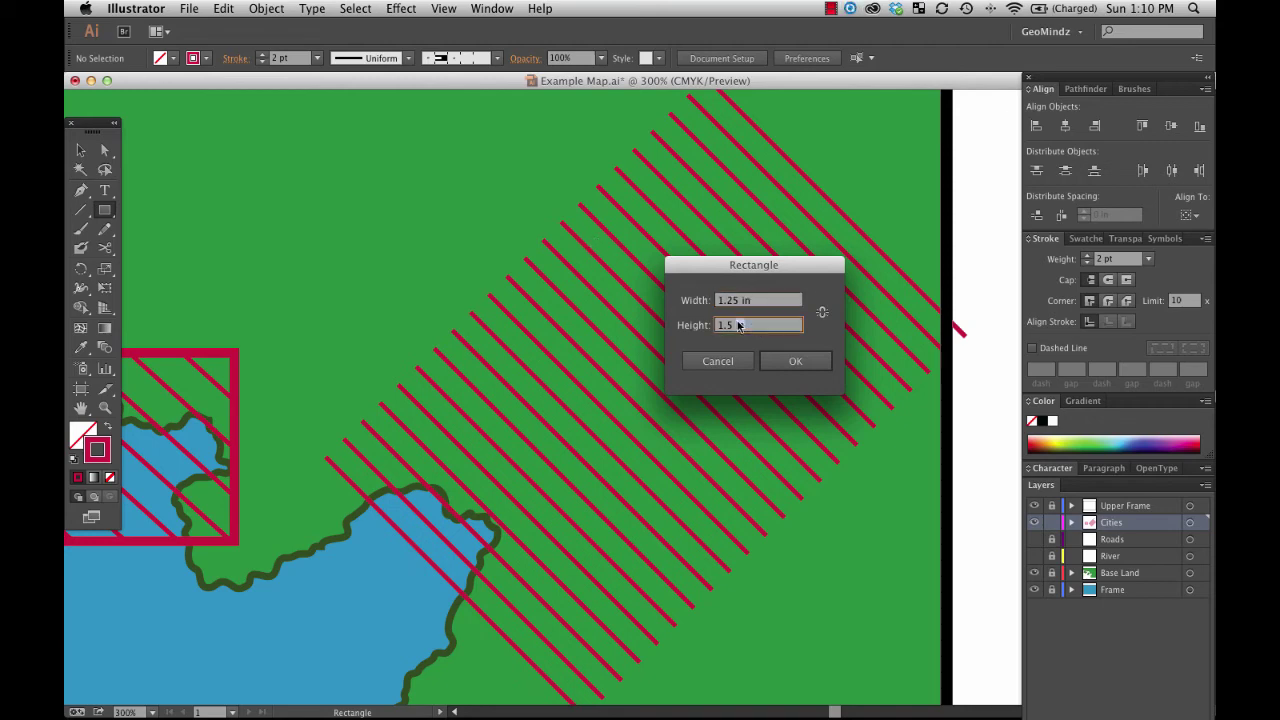
{"action": "left_click_drag", "start_coordinate": [738, 326], "coordinate": [681, 326]}
{"action": "type", "text": "1.25"}
{"action": "key", "text": "Return"}
{"action": "left_click", "coordinate": [81, 150]}
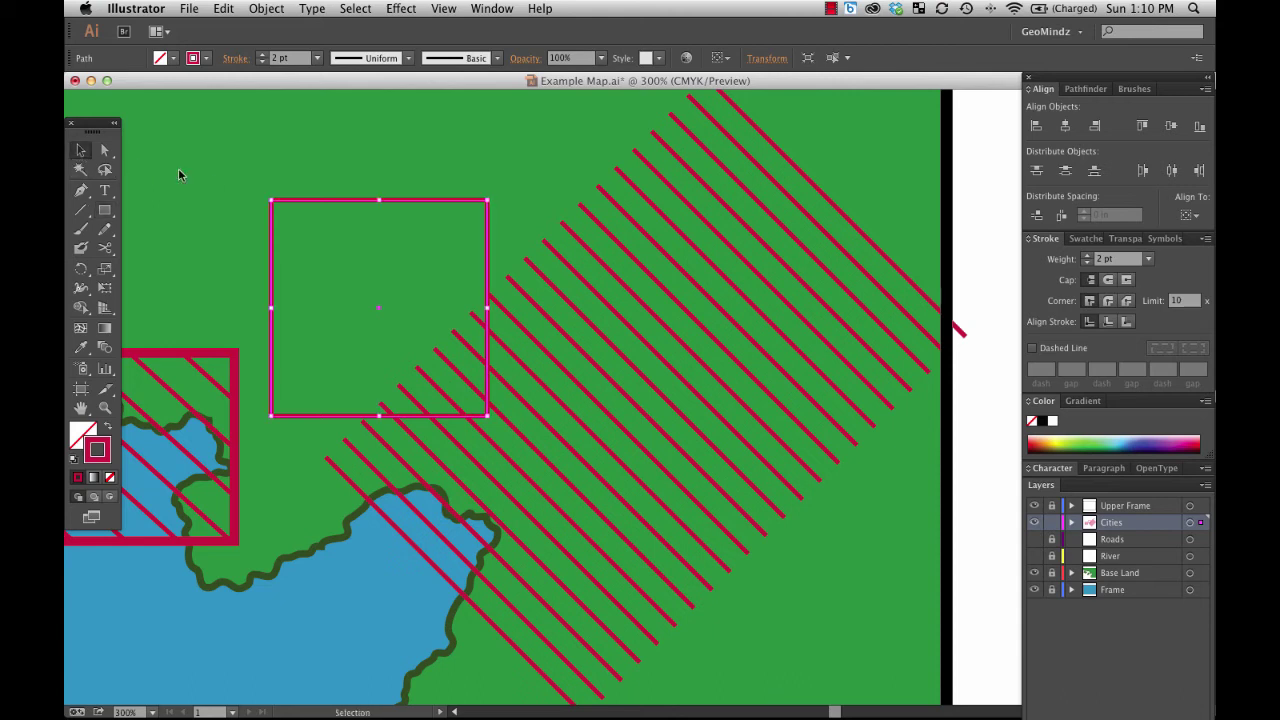
Move the square onto the middle of the hatch lines, undoing a trial Pathfinder Crop
{"action": "mouse_move", "coordinate": [334, 200]}
{"action": "left_mouse_down"}
{"action": "mouse_move", "coordinate": [651, 271]}
{"action": "mouse_move", "coordinate": [640, 272]}
{"action": "left_mouse_up"}
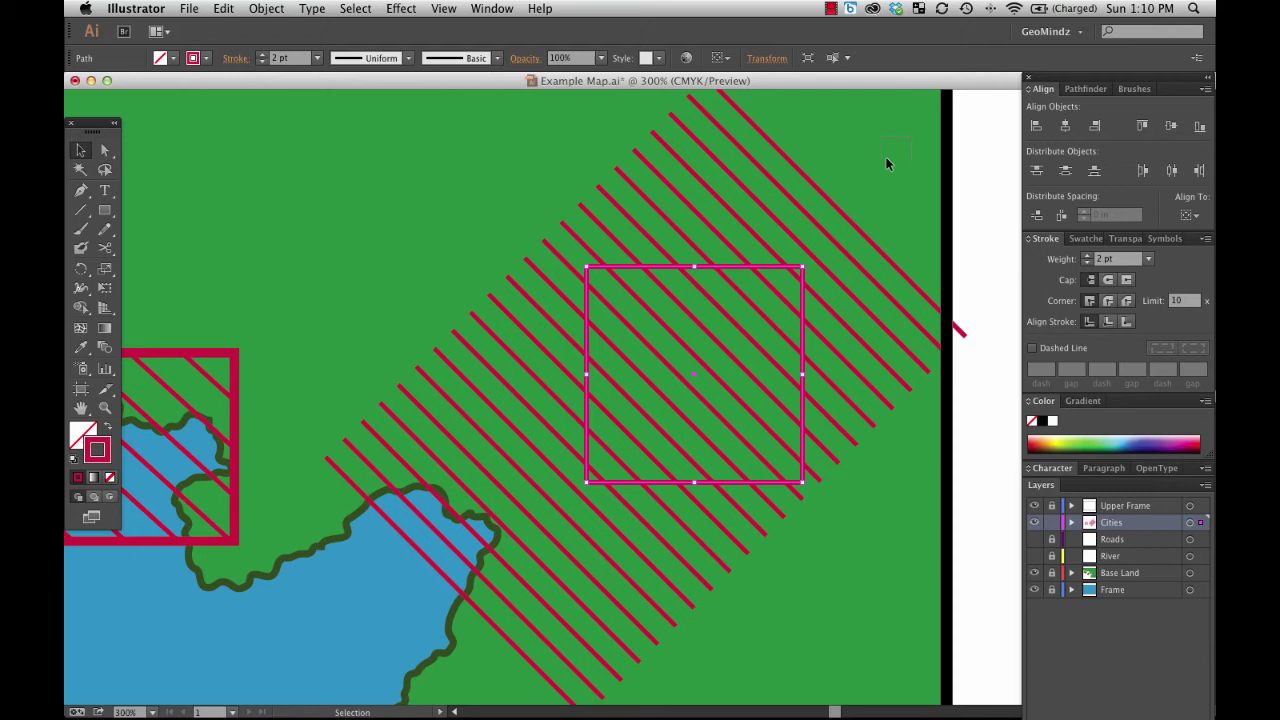
{"action": "key", "text": "super+a"}
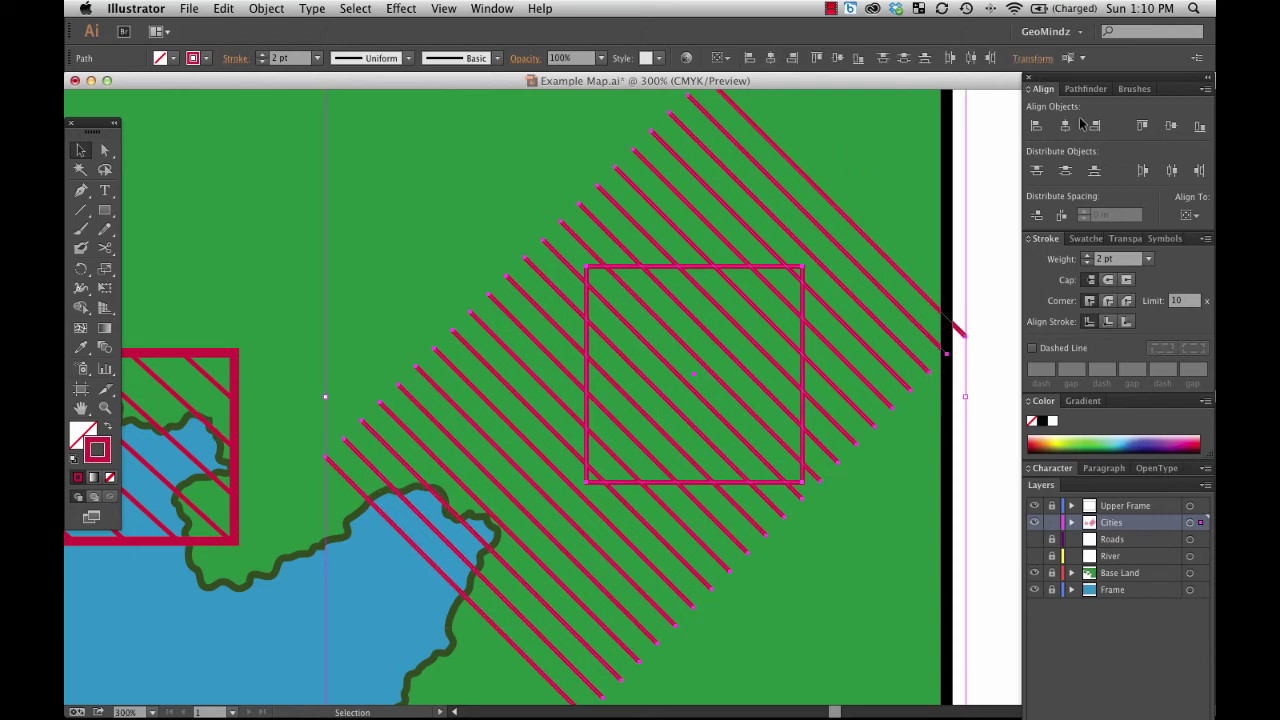
{"action": "left_click", "coordinate": [1086, 89]}
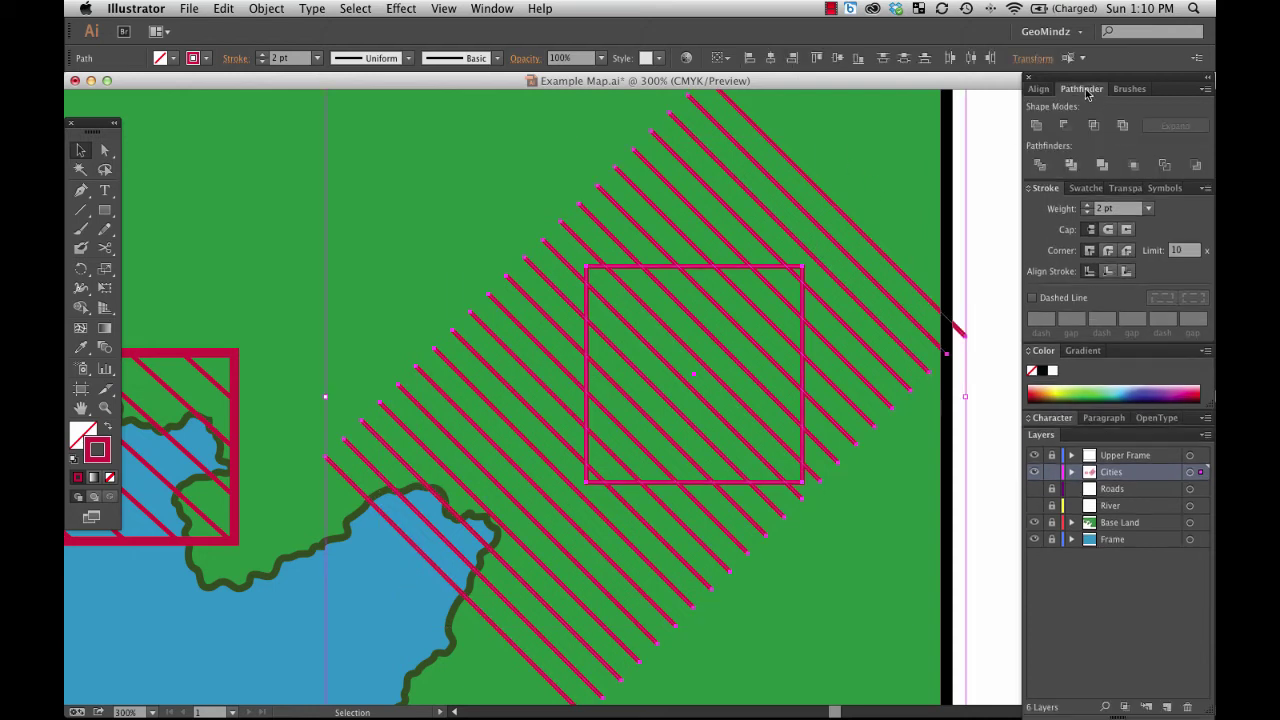
{"action": "left_click", "coordinate": [1136, 166]}
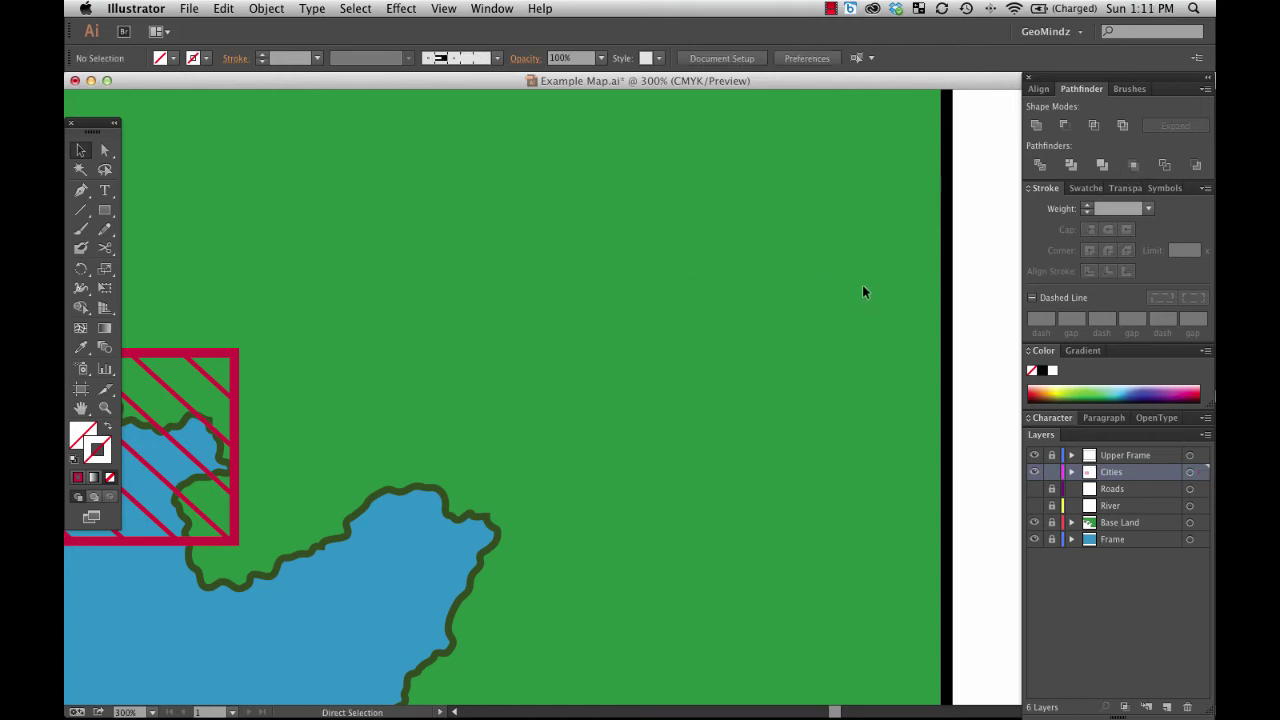
{"action": "key", "text": "super+z"}
{"action": "left_click", "coordinate": [460, 228]}
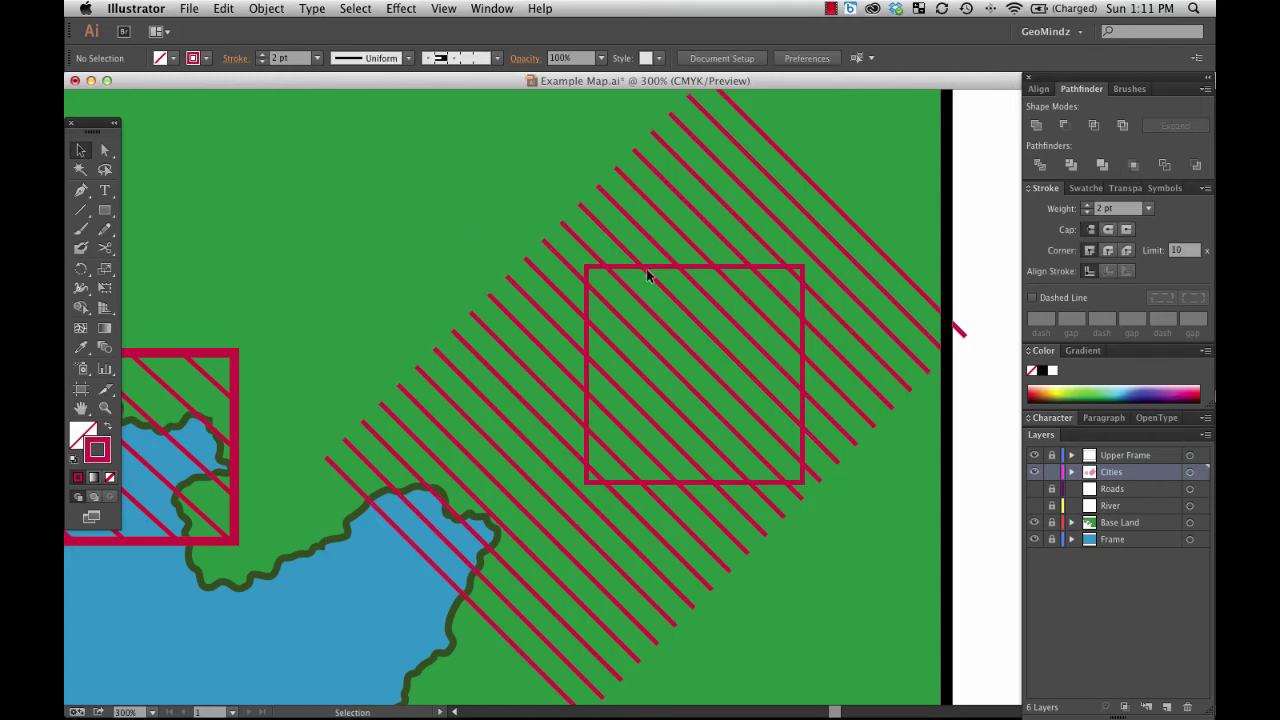
Bring the square to the front of the hatch lines
{"action": "left_click", "coordinate": [627, 270]}
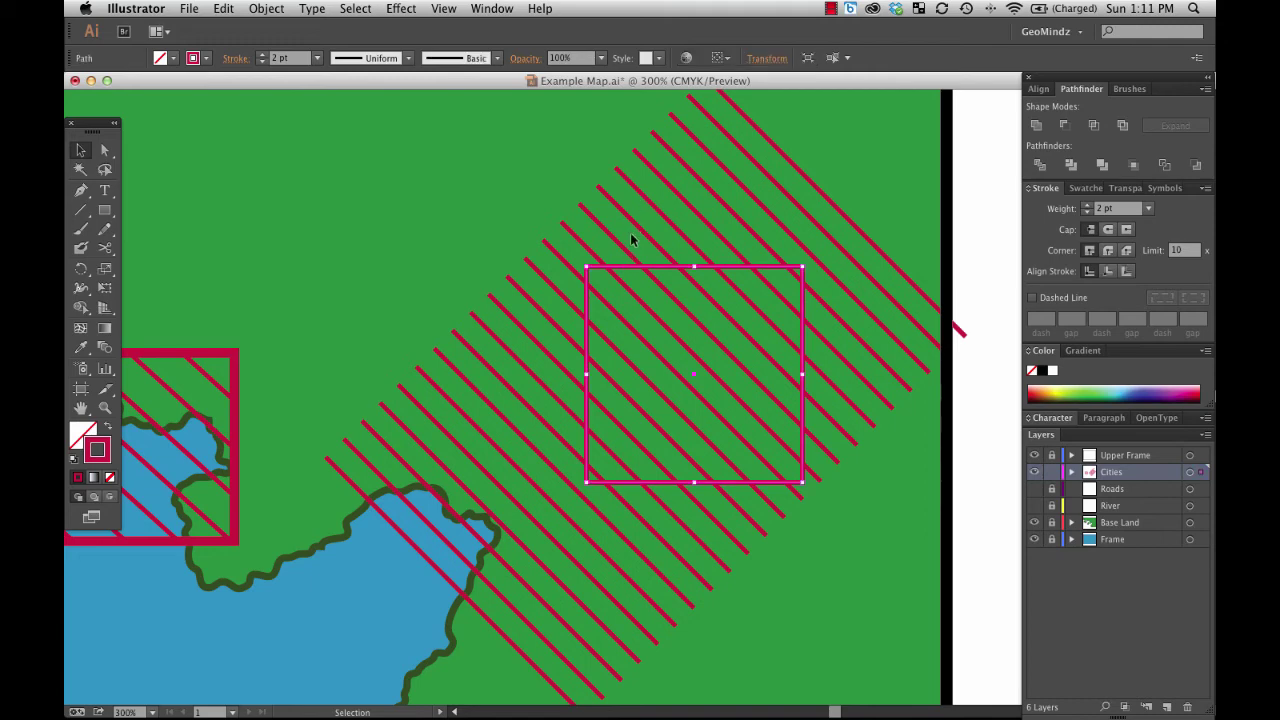
{"action": "right_click", "coordinate": [624, 268]}
{"action": "mouse_move", "coordinate": [732, 485]}
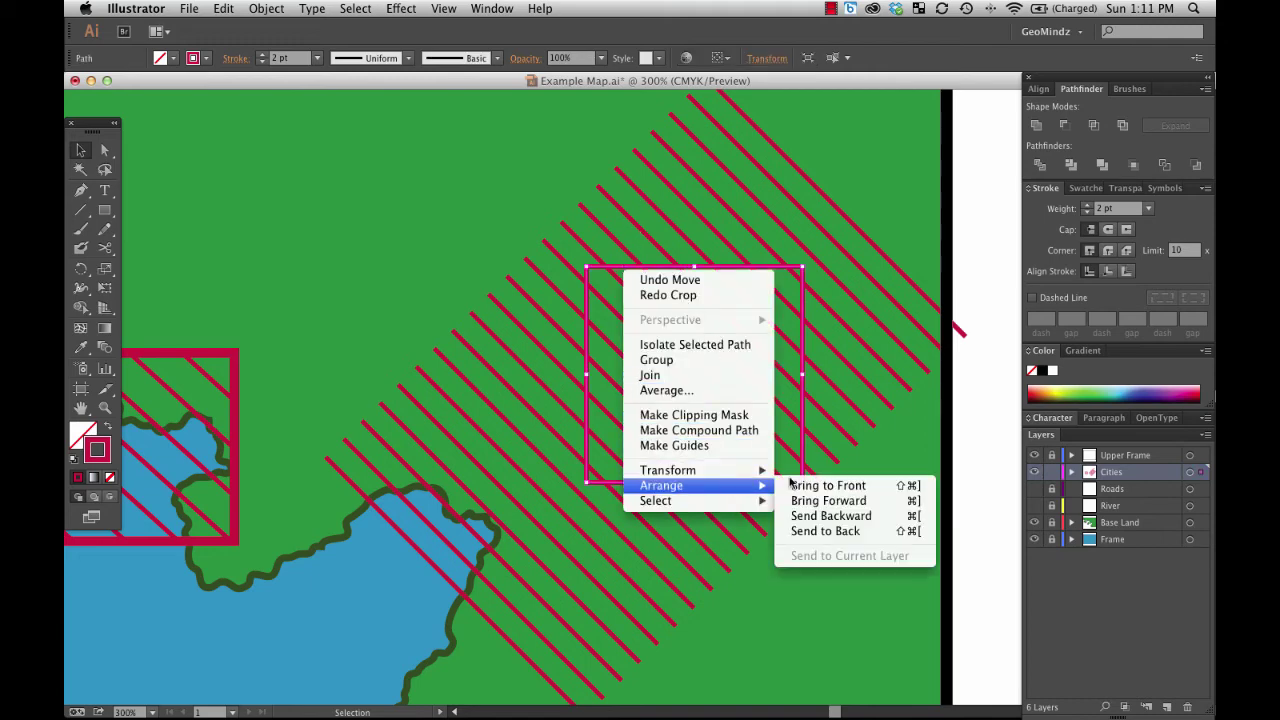
{"action": "left_click", "coordinate": [823, 486]}
Undo another trial crop and select only the hatch lines, excluding the square
{"action": "left_click", "coordinate": [953, 330], "text": "shift"}
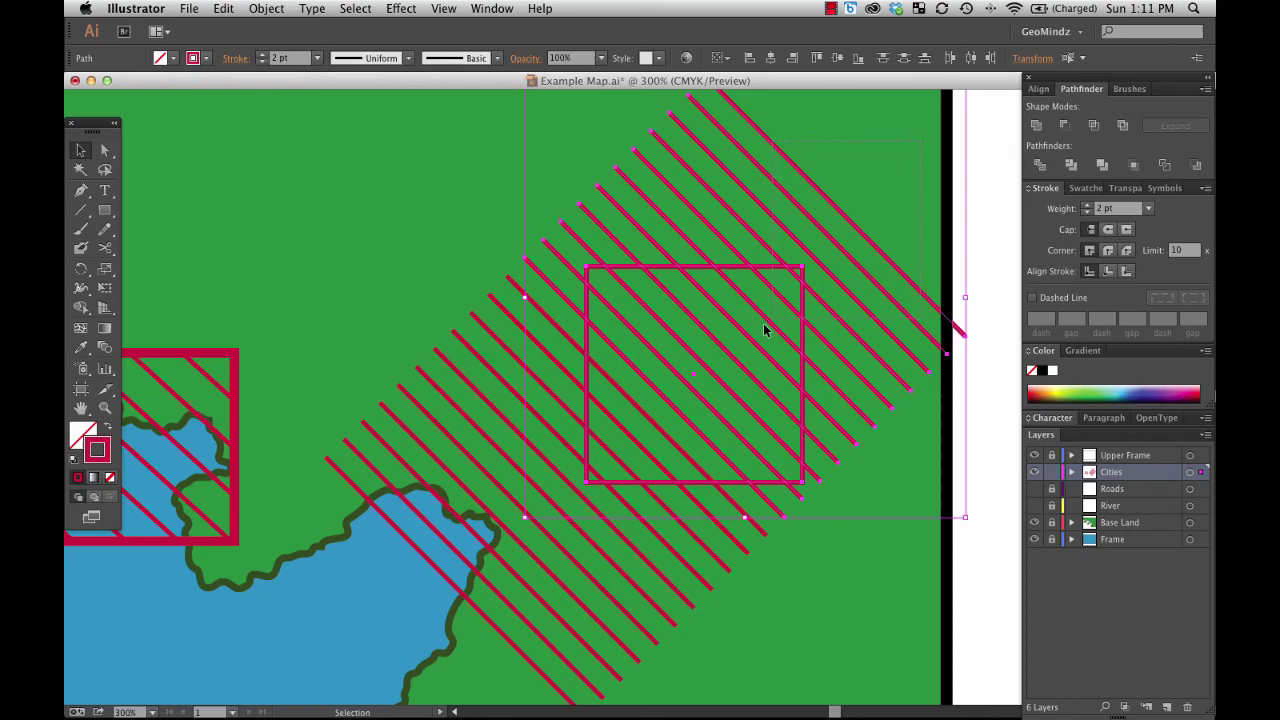
{"action": "left_click", "coordinate": [1133, 165]}
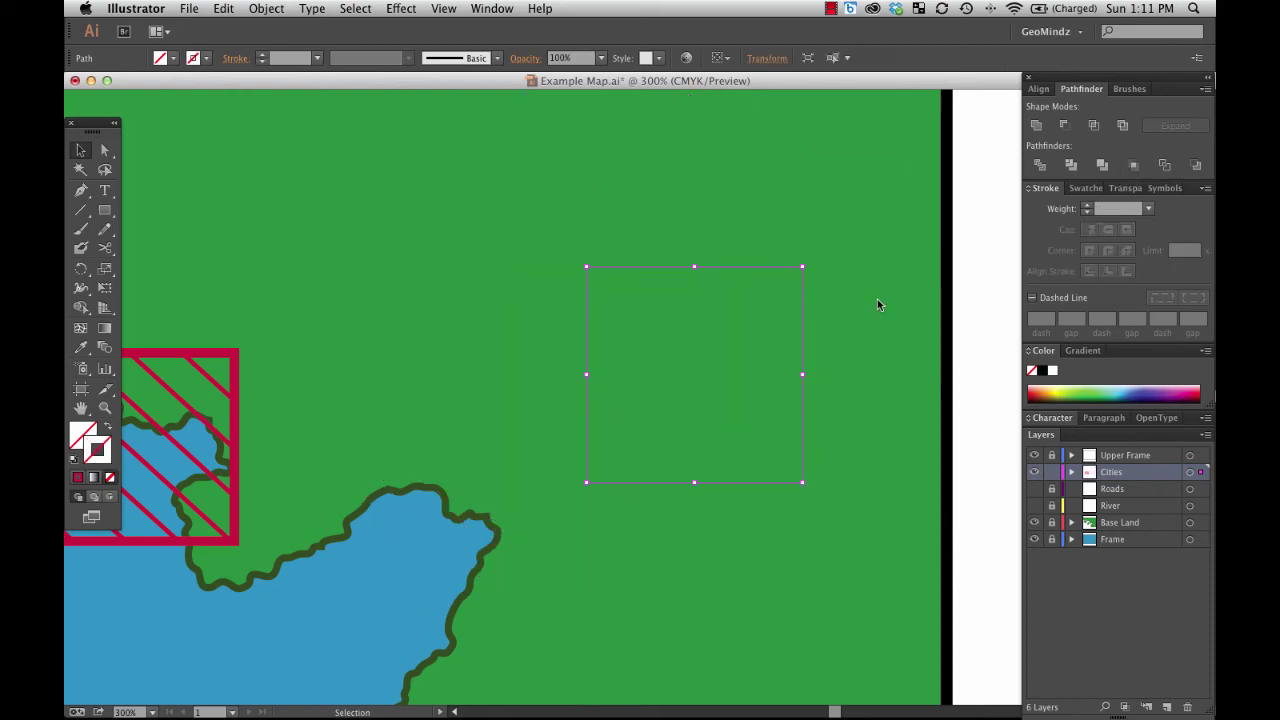
{"action": "left_click", "coordinate": [845, 338]}
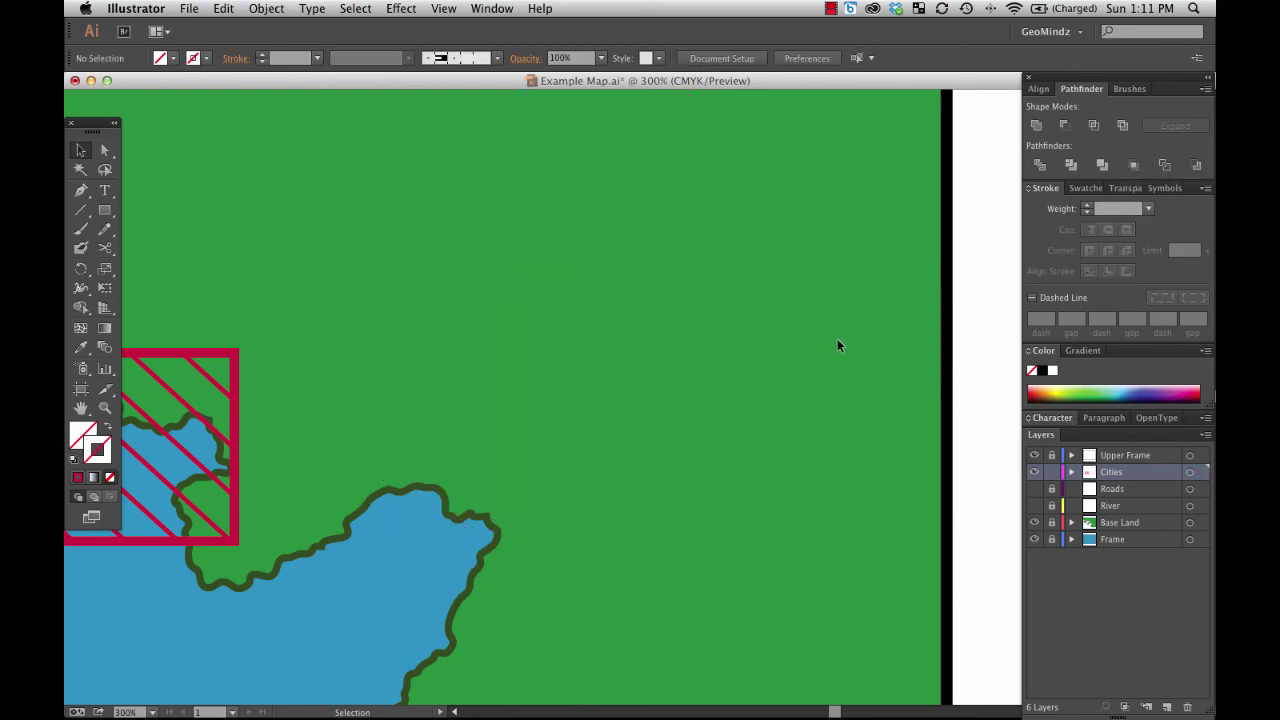
{"action": "key", "text": "super+z"}
{"action": "key", "text": "super+z"}
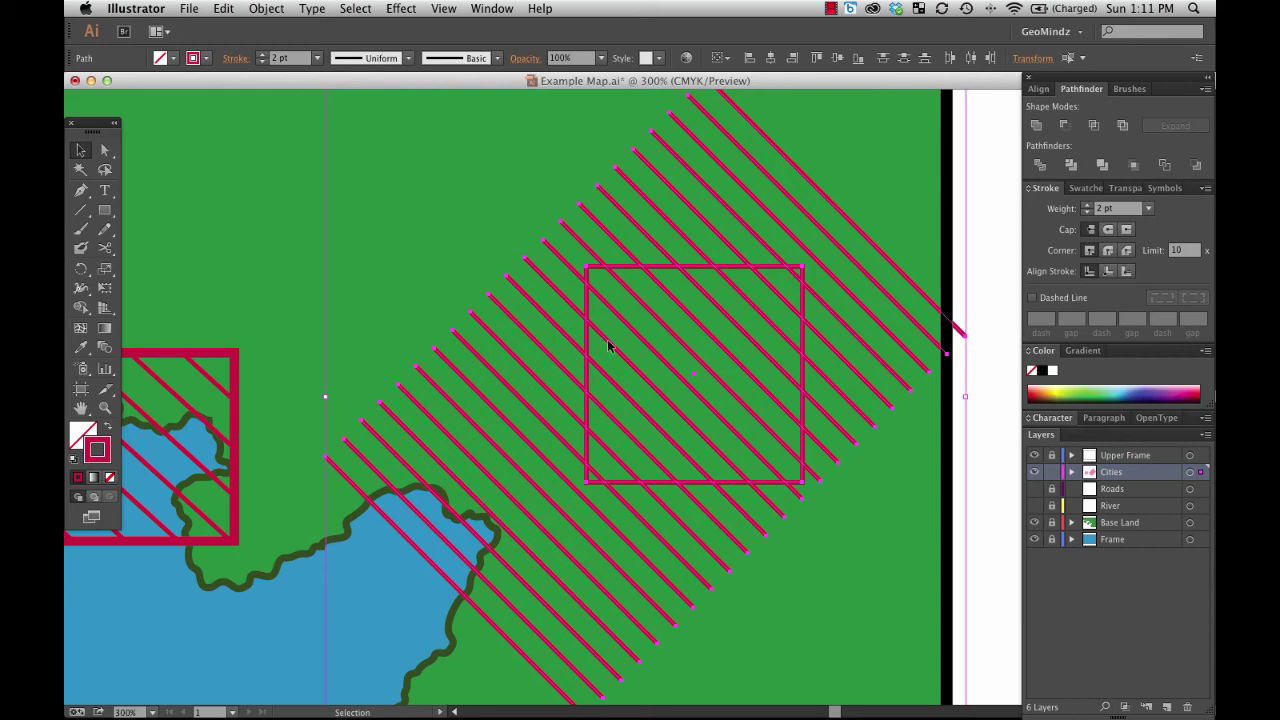
{"action": "left_click", "coordinate": [832, 546]}
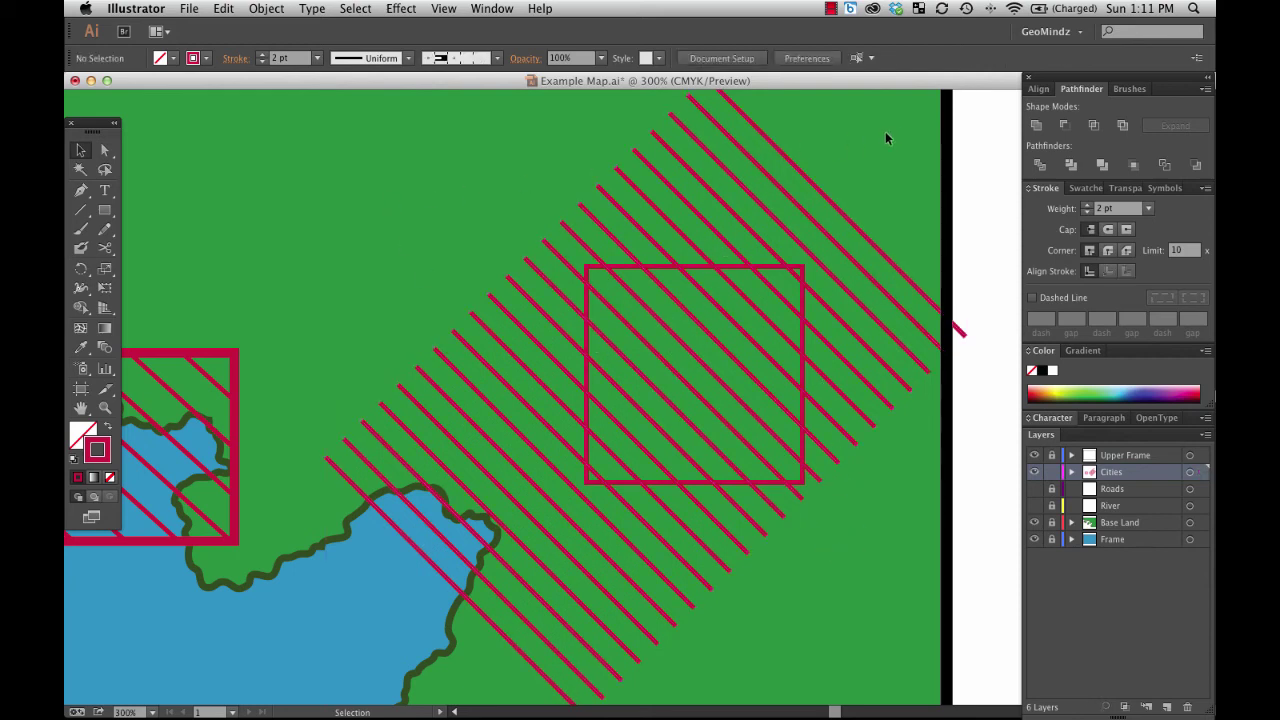
{"action": "left_click", "coordinate": [528, 458]}
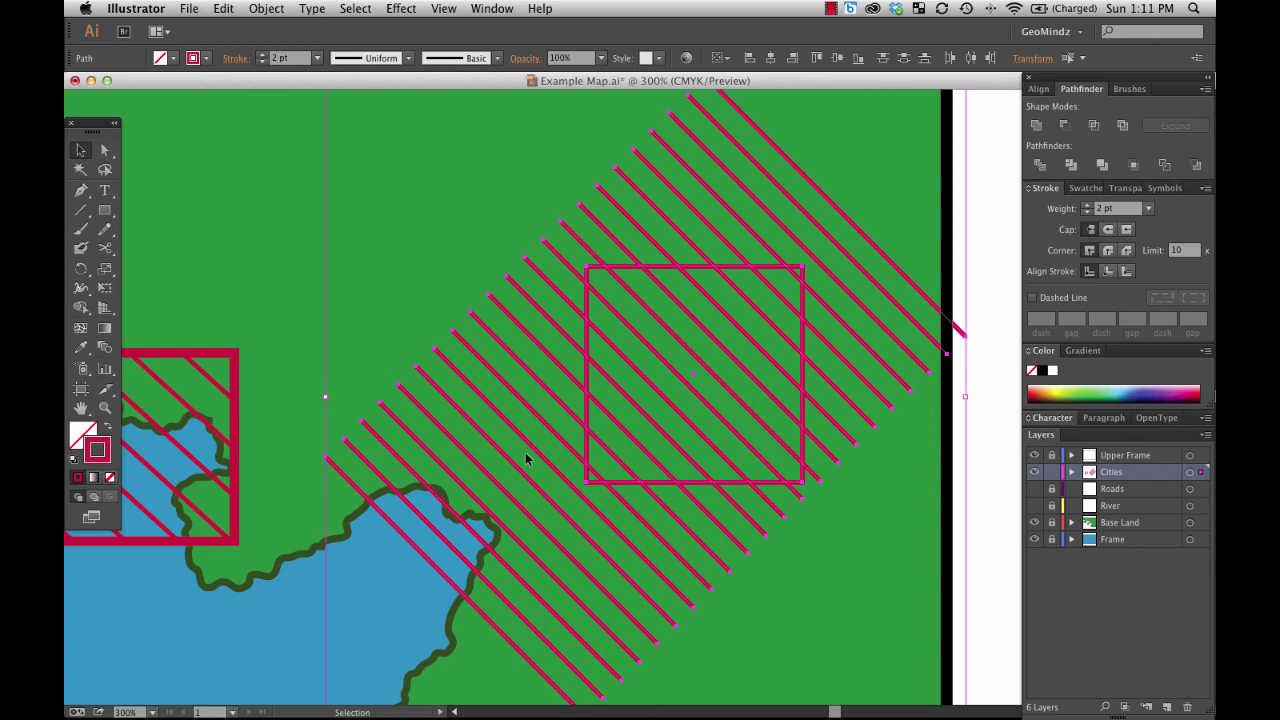
{"action": "left_click", "coordinate": [662, 270], "text": "shift"}
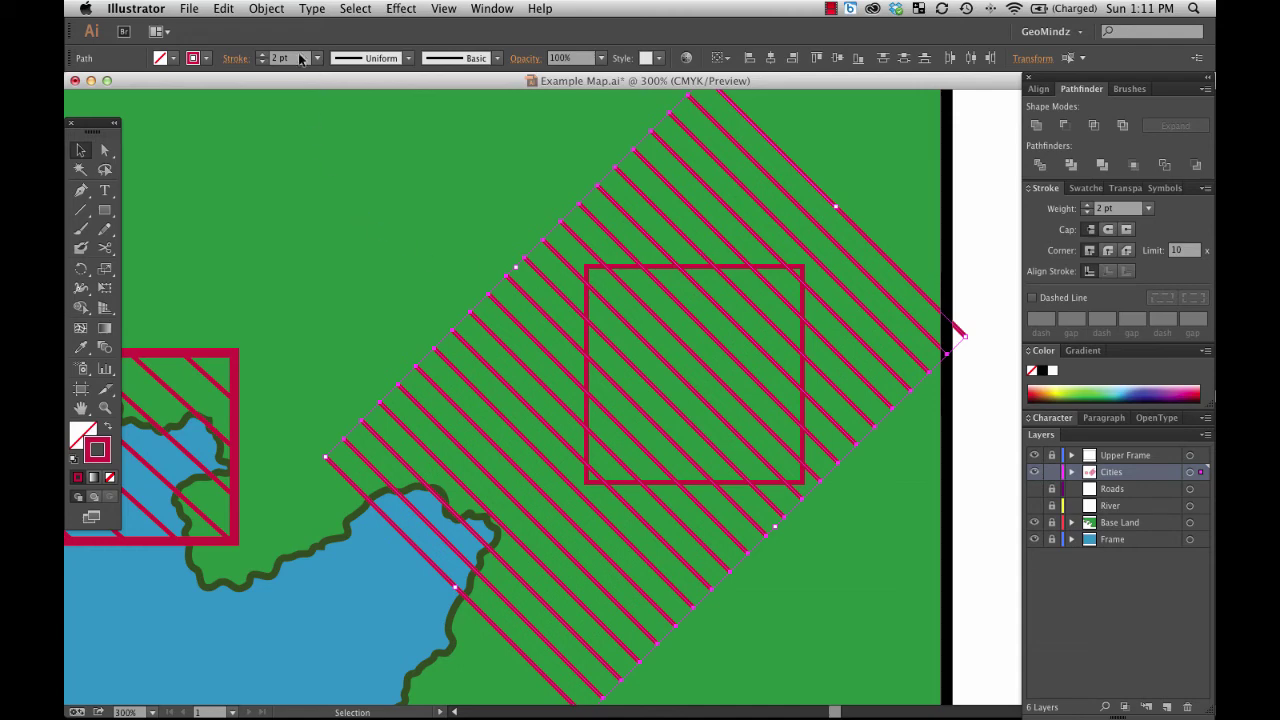
Apply Object > Path > Outline Stroke to the hatch lines, then select the red square
{"action": "left_click", "coordinate": [268, 9]}
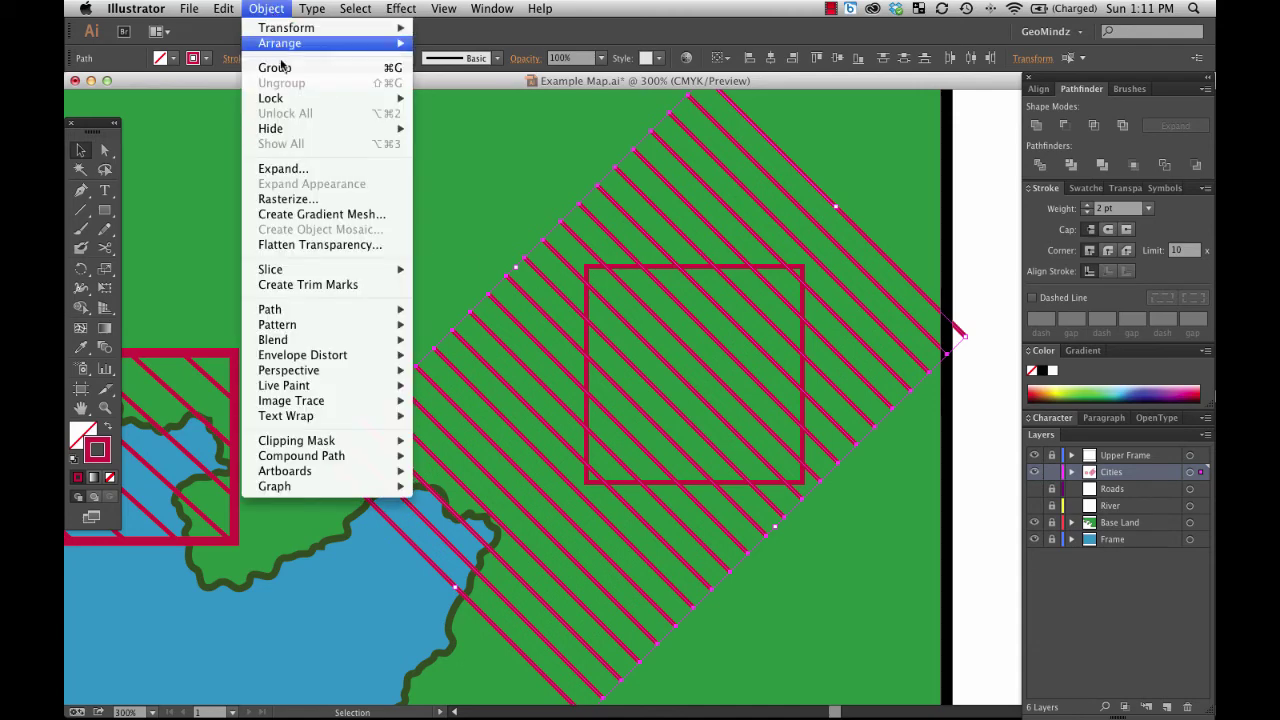
{"action": "mouse_move", "coordinate": [352, 311]}
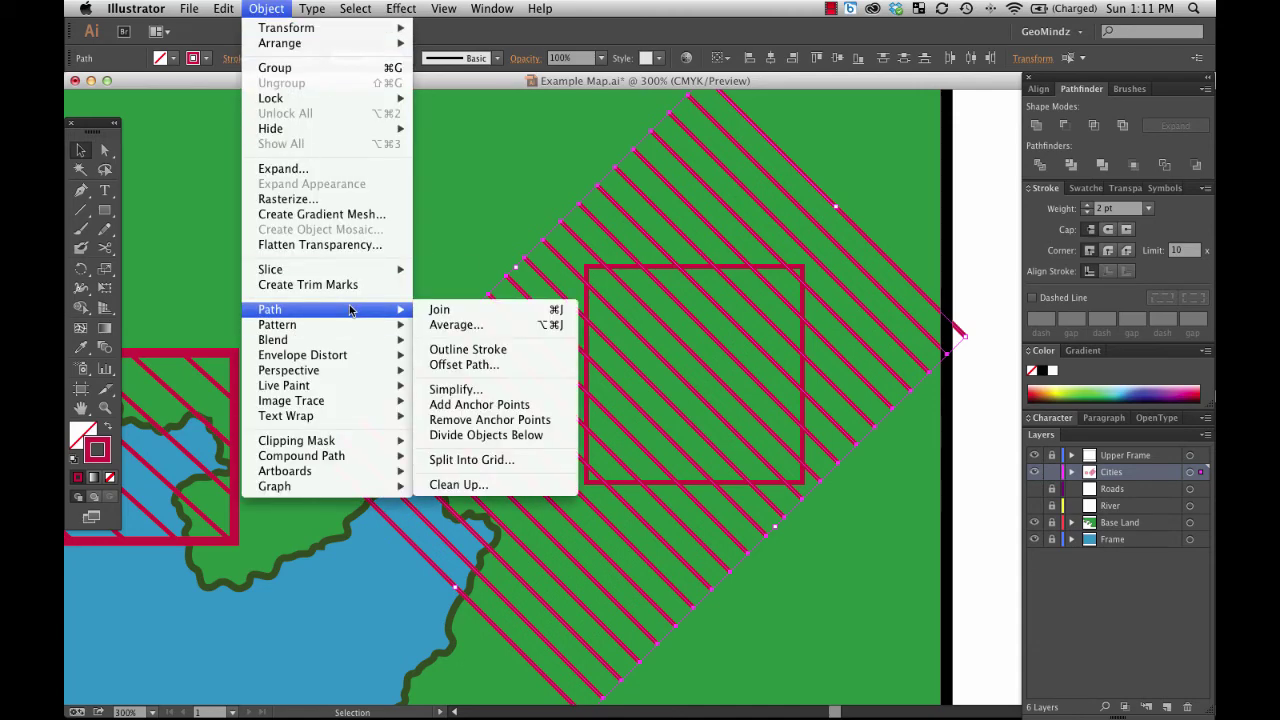
{"action": "left_click", "coordinate": [521, 354]}
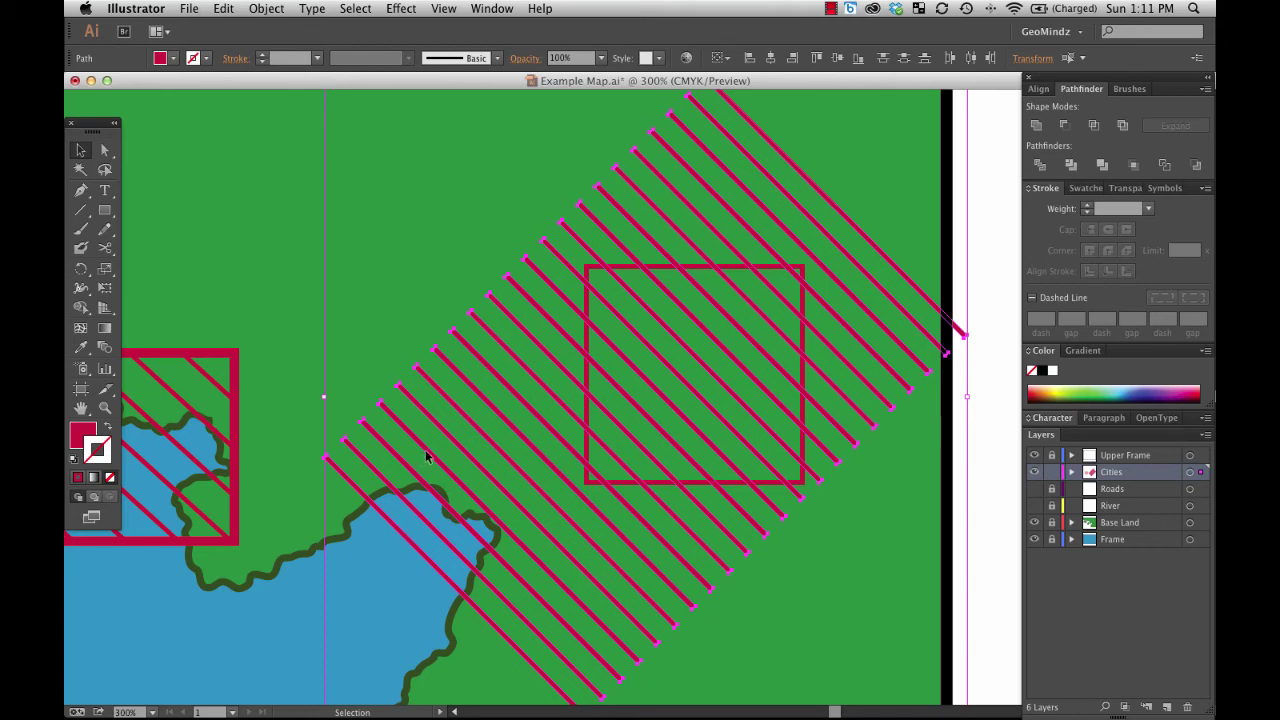
{"action": "left_click", "coordinate": [621, 262]}
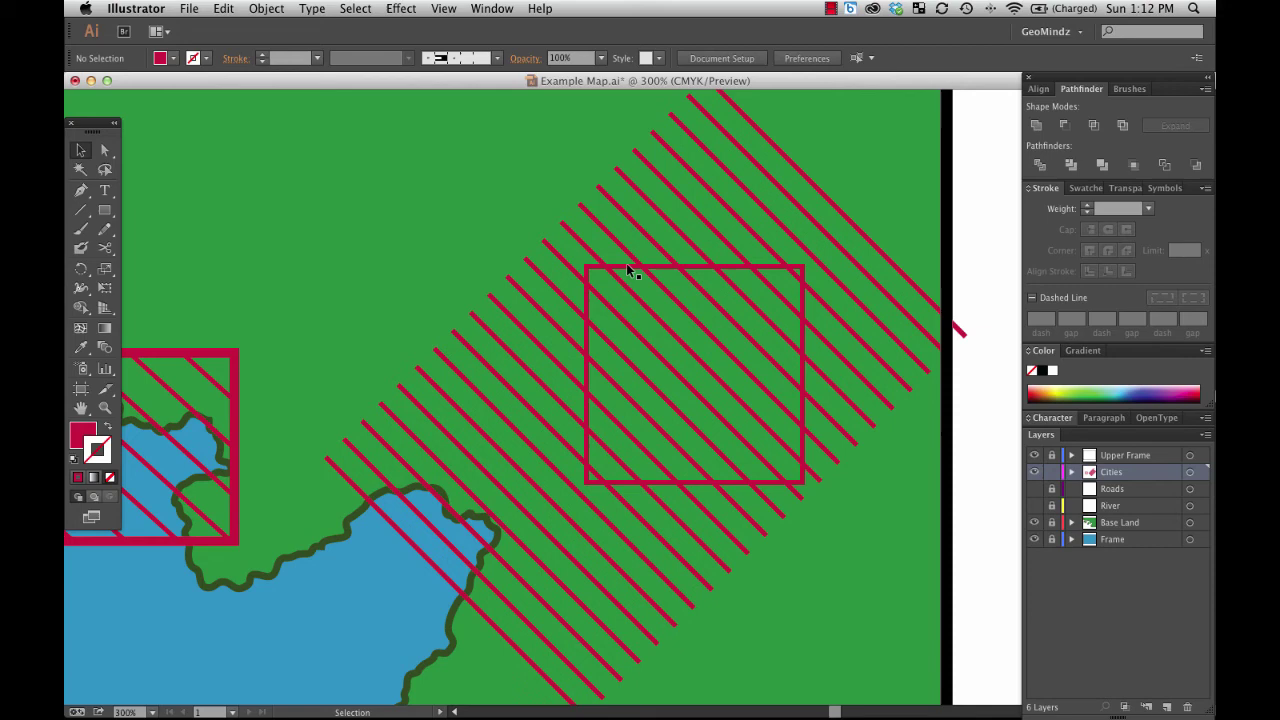
{"action": "left_click", "coordinate": [625, 265]}
{"action": "left_click", "coordinate": [616, 273]}
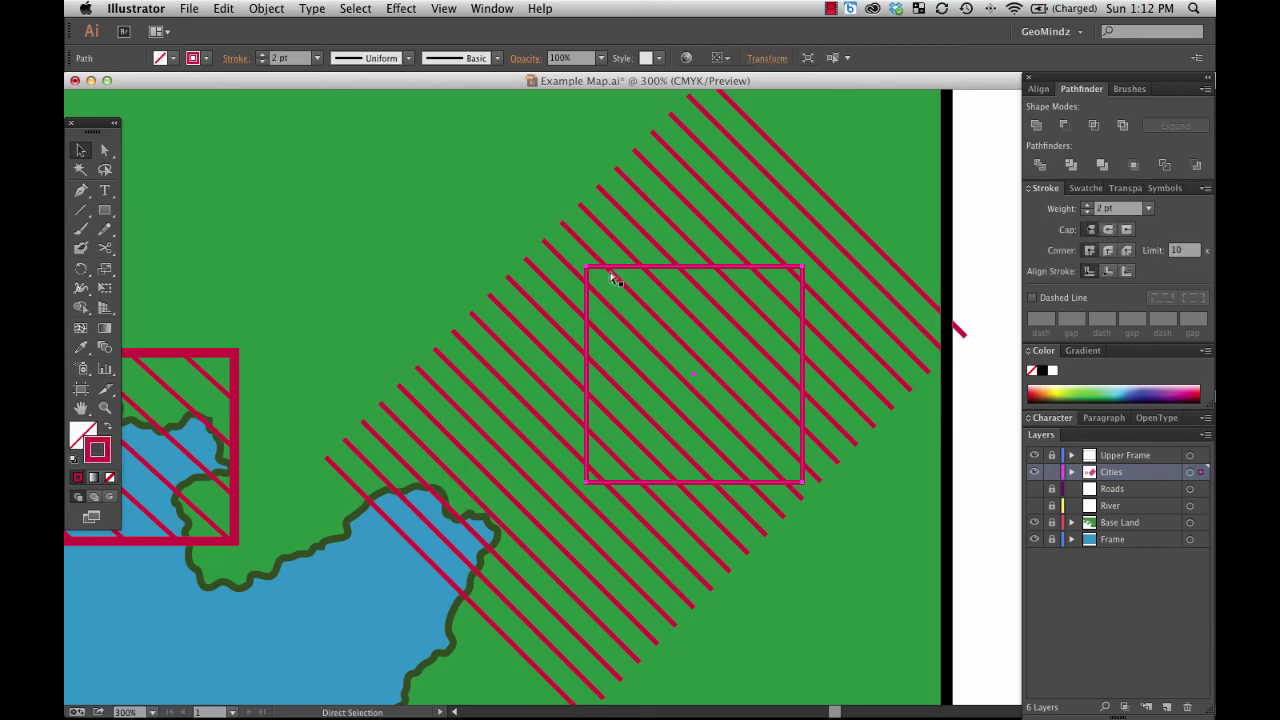
{"action": "left_click", "coordinate": [614, 268]}
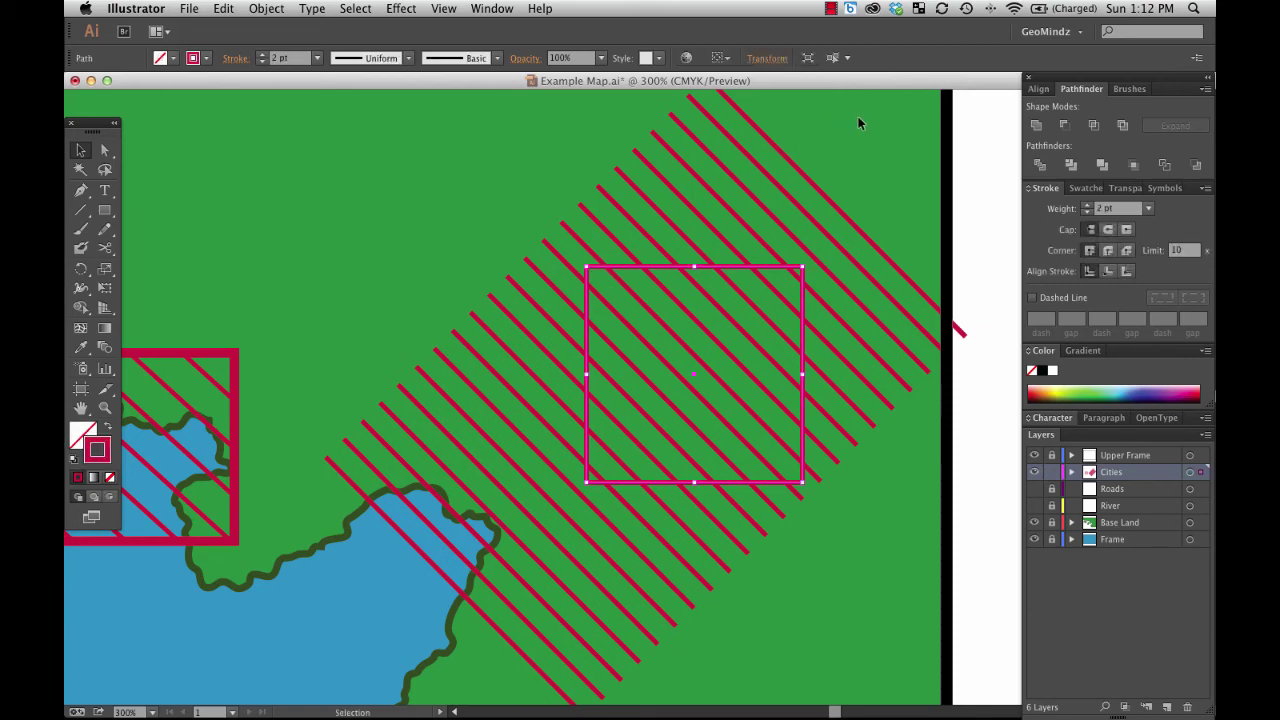
Crop the outlined hatch lines to the square, leaving borderless diagonal red stripes
{"action": "left_click", "coordinate": [406, 598]}
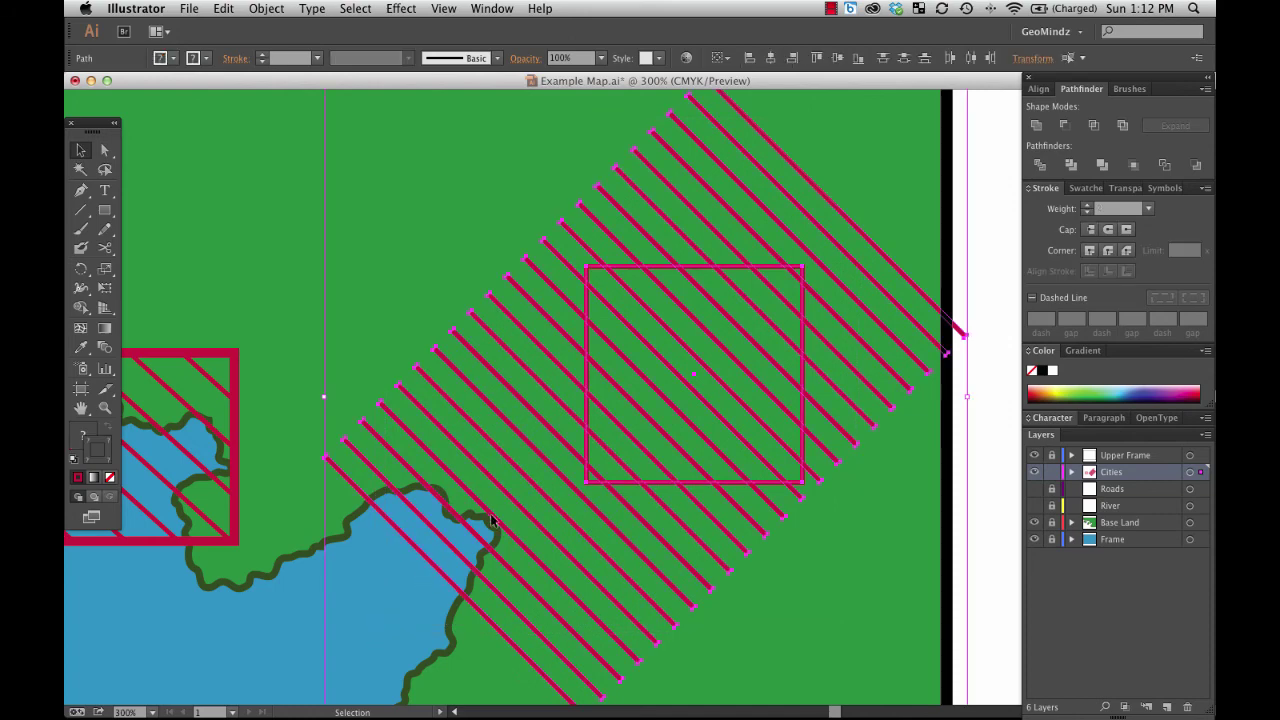
{"action": "left_click", "coordinate": [1135, 168]}
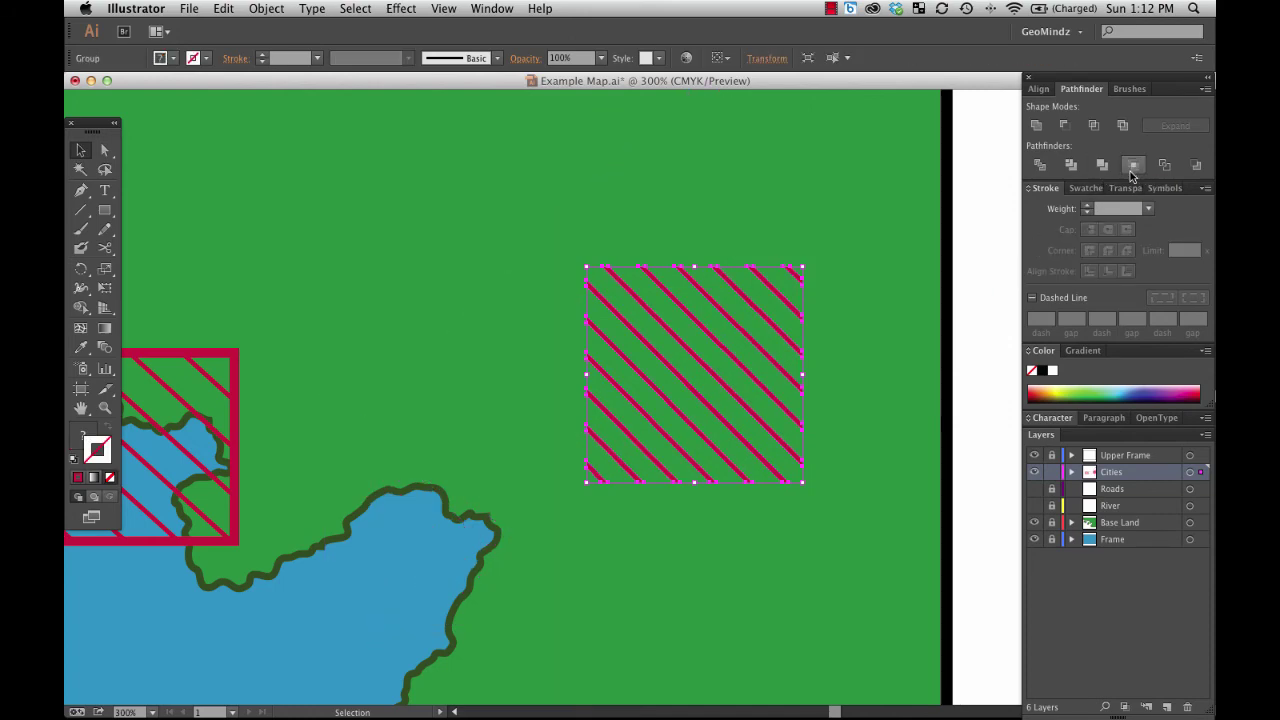
{"action": "left_click", "coordinate": [708, 233]}
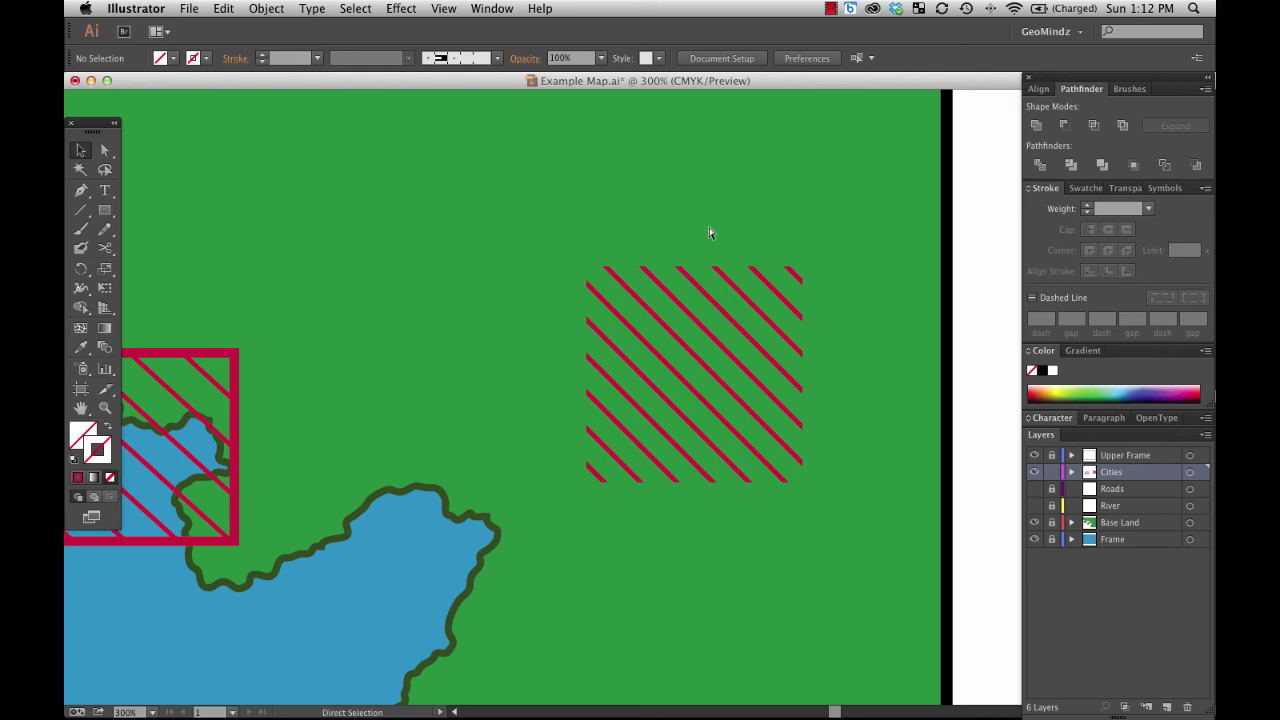
{"action": "key", "text": "super+a"}
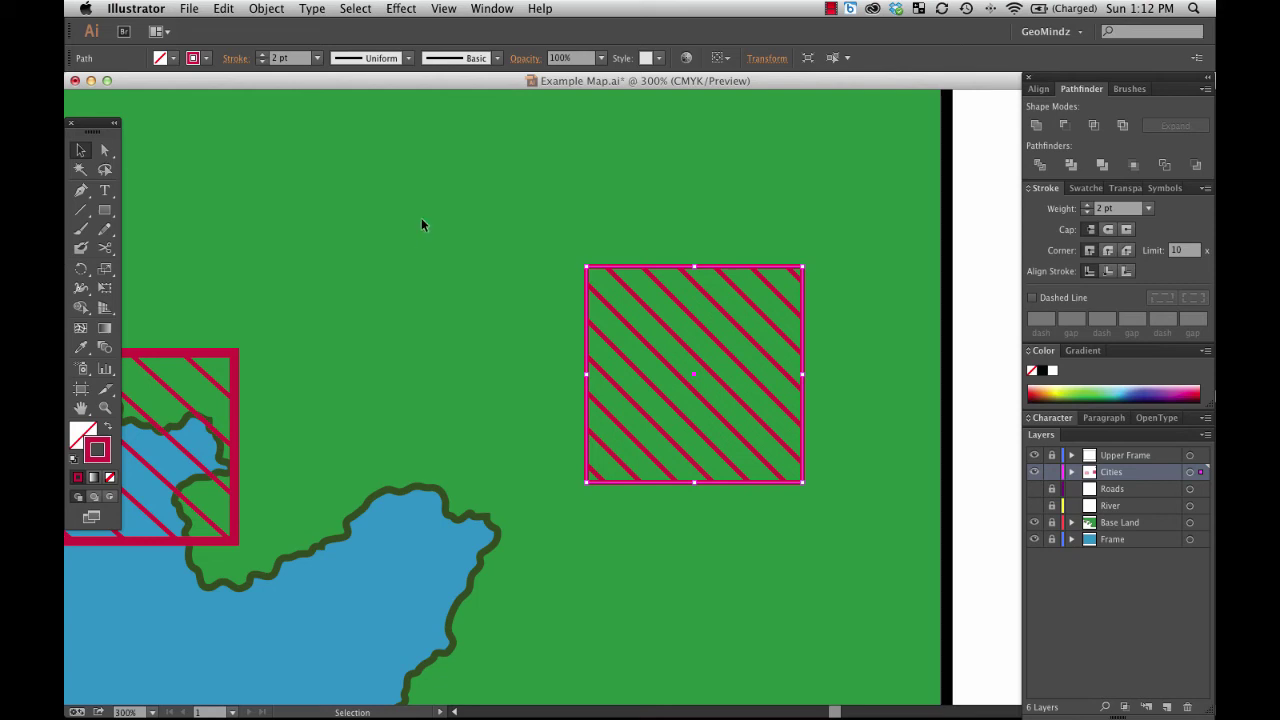
{"action": "left_click", "coordinate": [527, 187]}
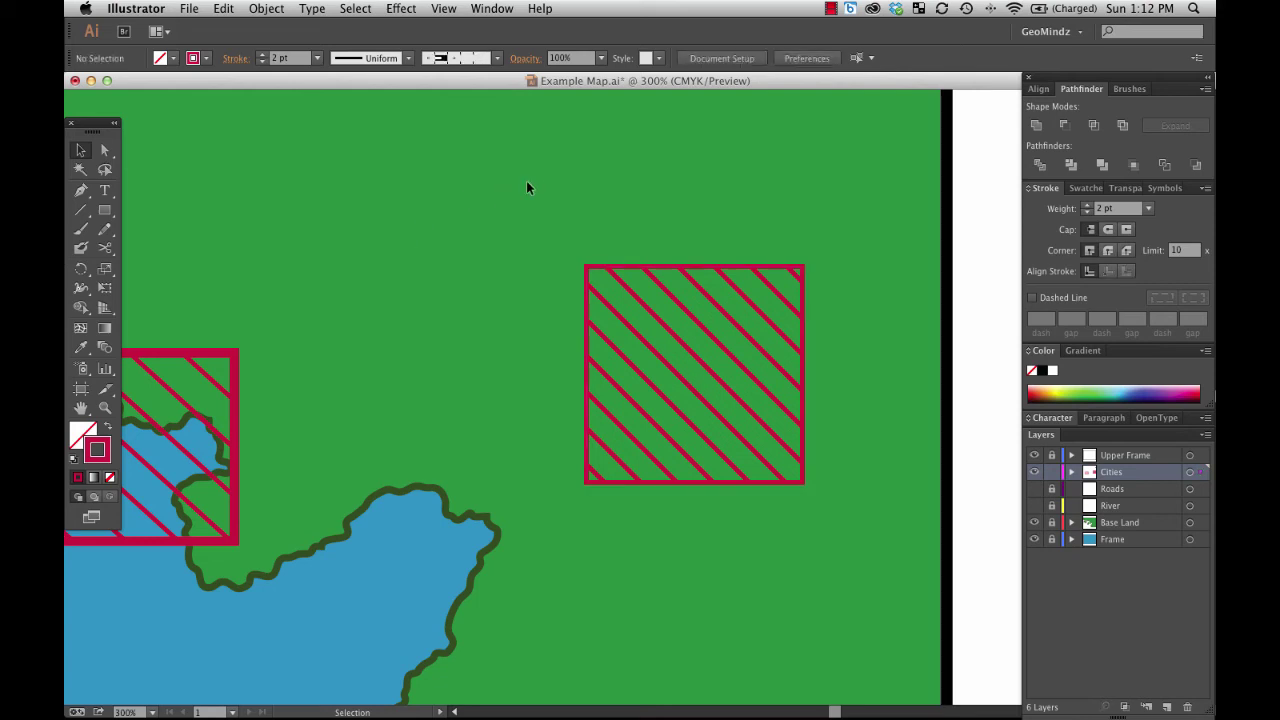
{"action": "key", "text": "super+z"}
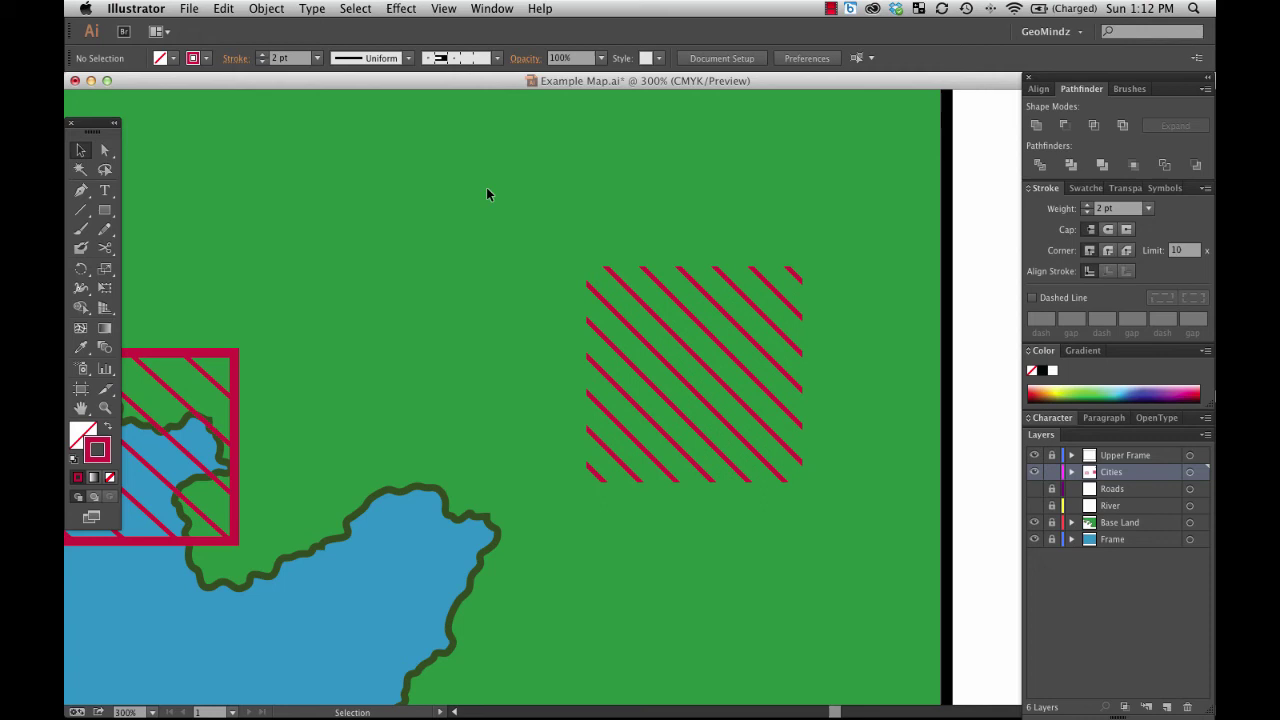
Drag the whole diagonal-stripe line tile into the Swatches panel as a new pattern swatch
{"action": "left_click_drag", "start_coordinate": [865, 454], "coordinate": [872, 427]}
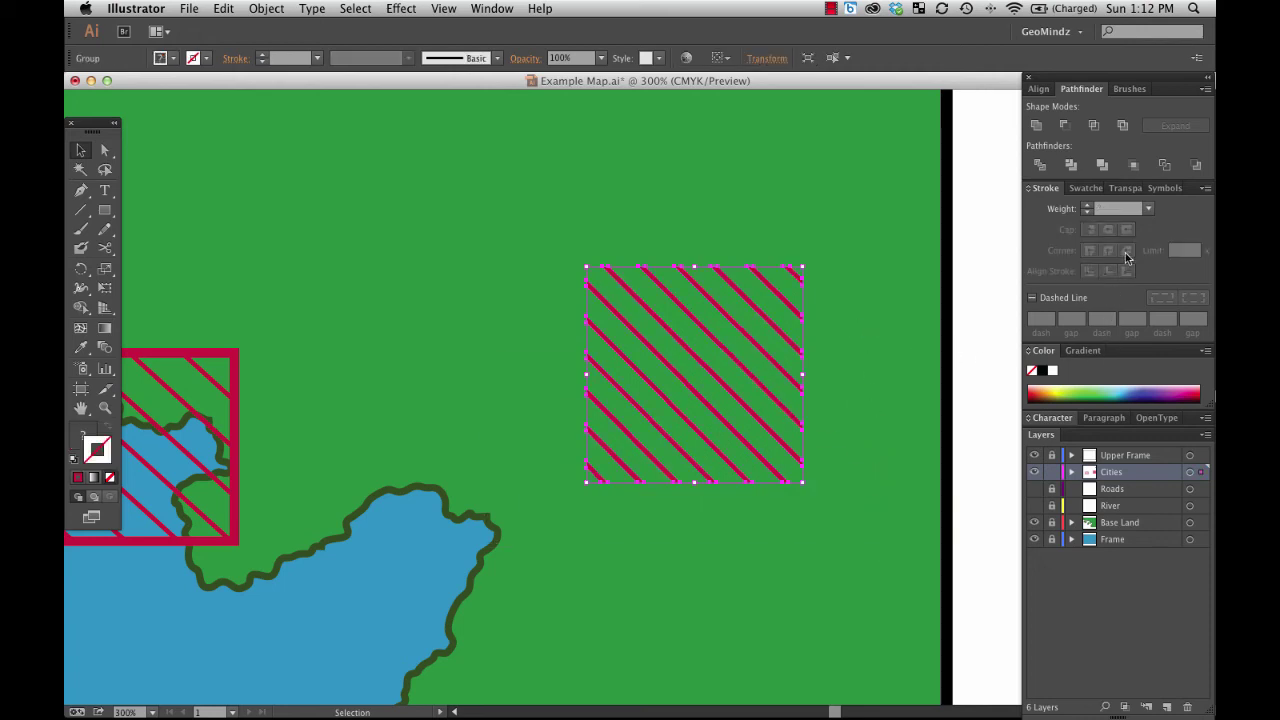
{"action": "left_click", "coordinate": [1088, 190]}
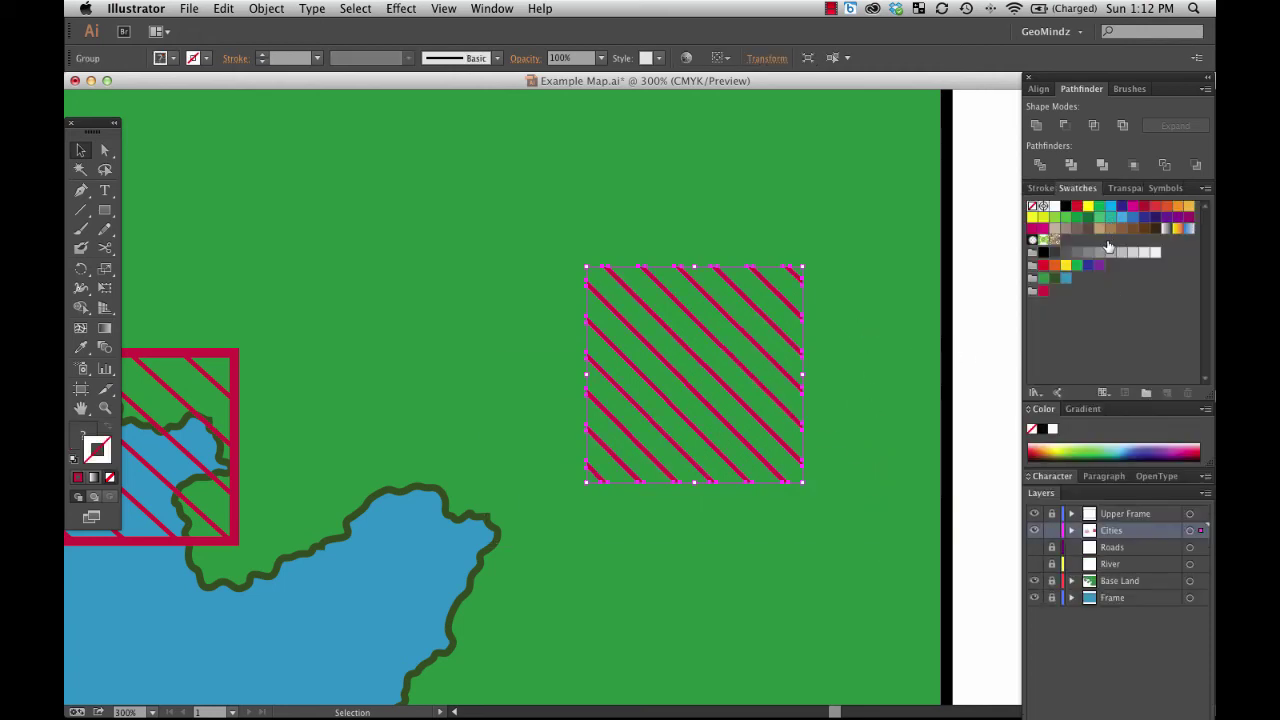
{"action": "left_click_drag", "start_coordinate": [737, 363], "coordinate": [1141, 322]}
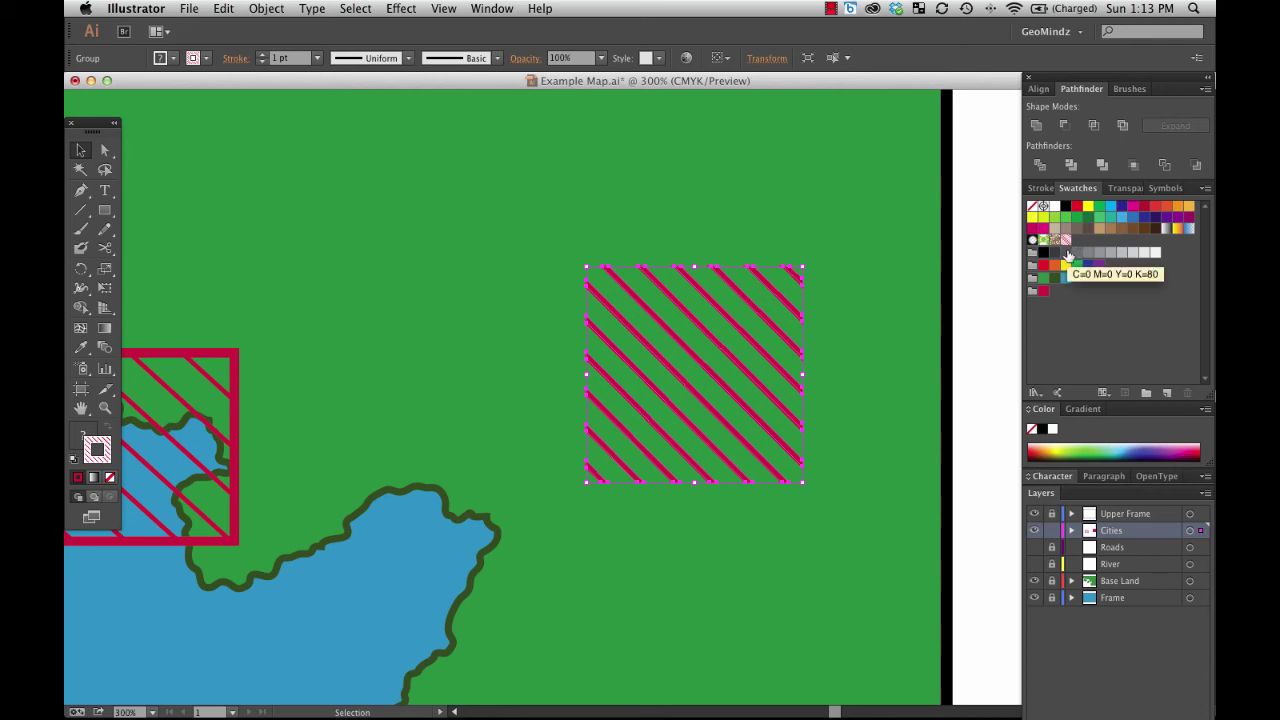
{"action": "left_click", "coordinate": [454, 328]}
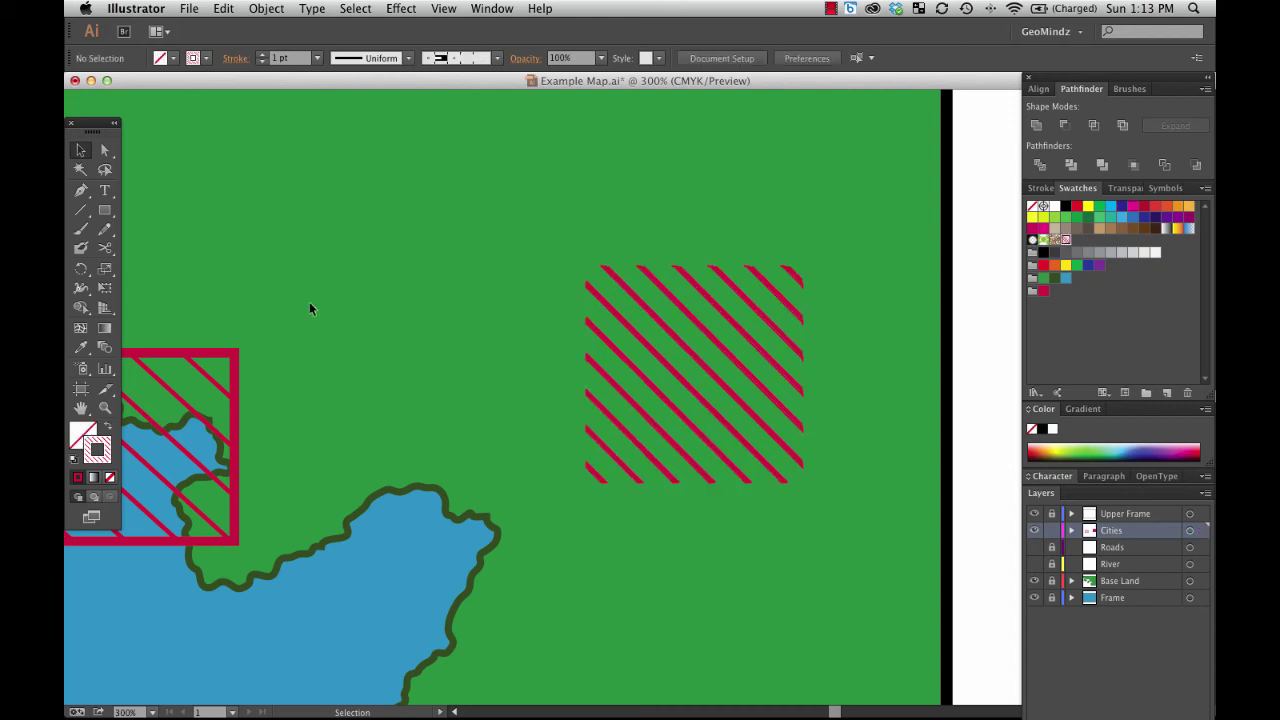
Draw a large rectangle over the northern shoreline and fill it with the red hatch pattern
{"action": "left_click", "coordinate": [80, 169]}
{"action": "key", "text": "space"}
{"action": "mouse_move", "coordinate": [183, 251]}
{"action": "left_mouse_down"}
{"action": "mouse_move", "coordinate": [349, 300]}
{"action": "mouse_move", "coordinate": [429, 364]}
{"action": "mouse_move", "coordinate": [551, 397]}
{"action": "mouse_move", "coordinate": [526, 349]}
{"action": "mouse_move", "coordinate": [594, 297]}
{"action": "mouse_move", "coordinate": [594, 267]}
{"action": "left_mouse_up"}
{"action": "left_click", "coordinate": [104, 210]}
{"action": "left_click_drag", "start_coordinate": [157, 131], "coordinate": [860, 516]}
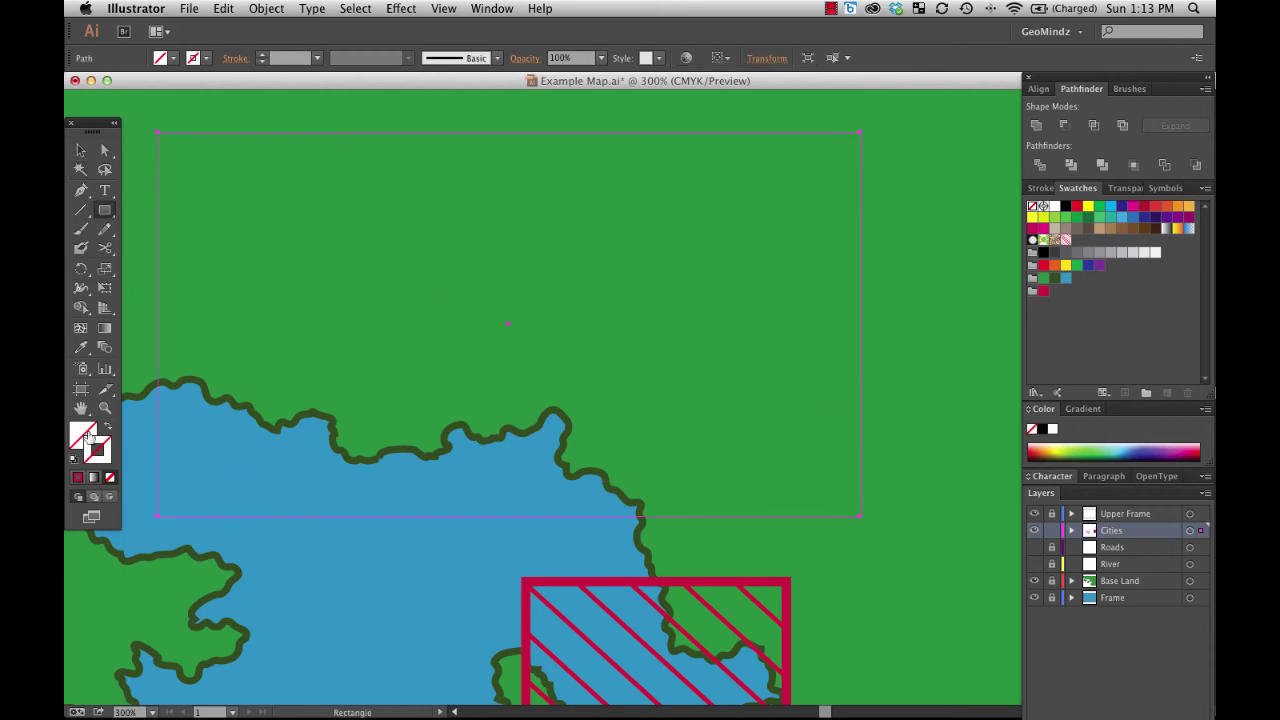
{"action": "left_click", "coordinate": [85, 436]}
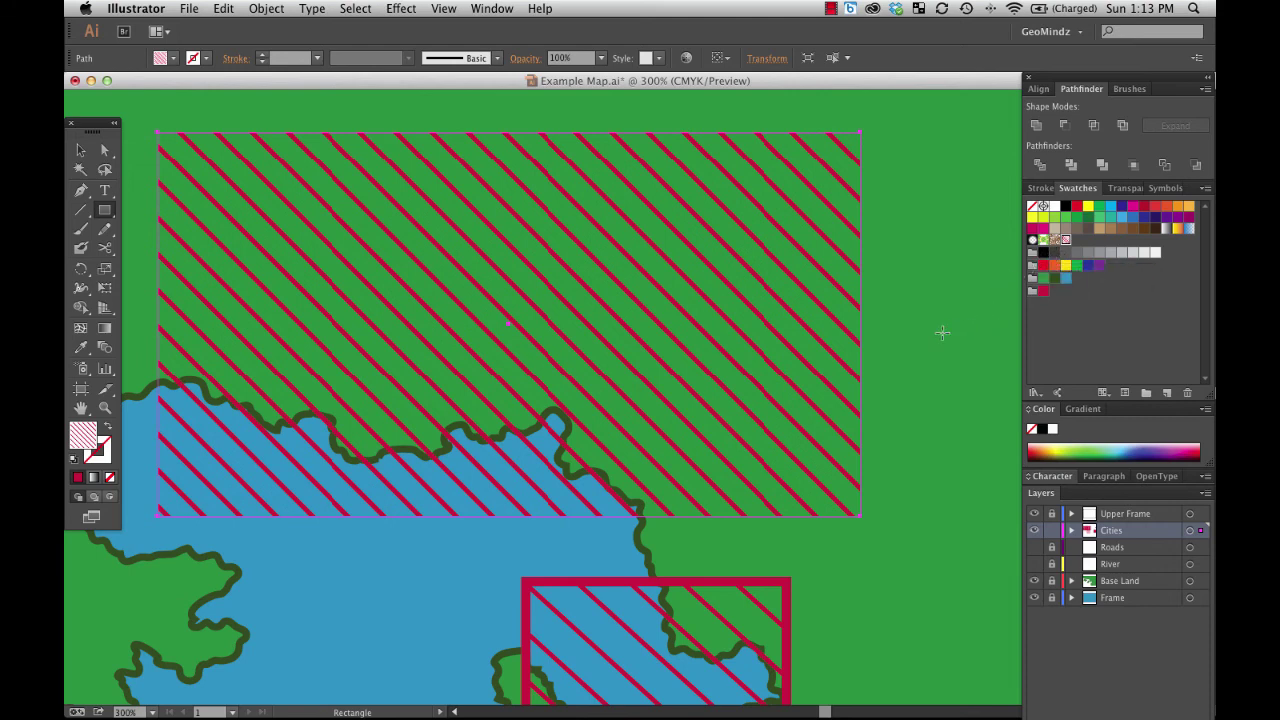
Resize the new hatched rectangle and enlarge the red-outlined hatched rectangle below it
{"action": "left_click", "coordinate": [84, 154]}
{"action": "left_click", "coordinate": [795, 280]}
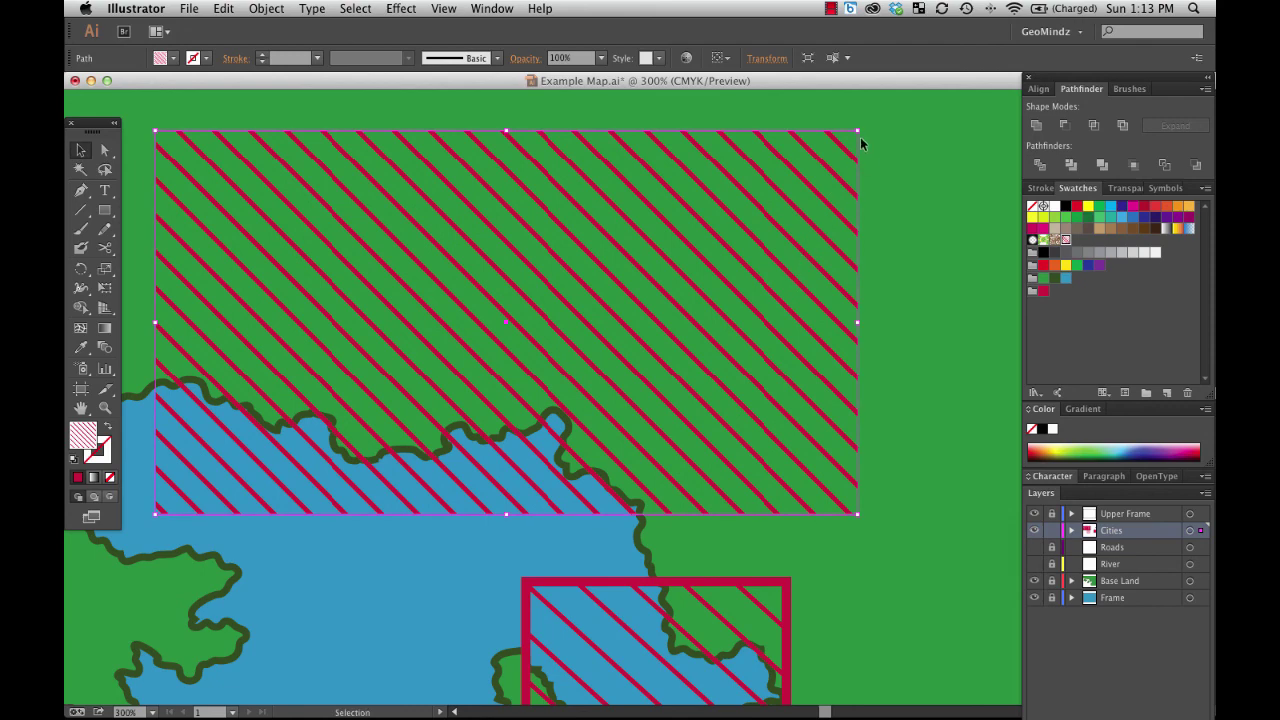
{"action": "mouse_move", "coordinate": [857, 131]}
{"action": "left_mouse_down"}
{"action": "mouse_move", "coordinate": [660, 300]}
{"action": "mouse_move", "coordinate": [851, 180]}
{"action": "mouse_move", "coordinate": [677, 368]}
{"action": "left_mouse_up"}
{"action": "left_click", "coordinate": [741, 586]}
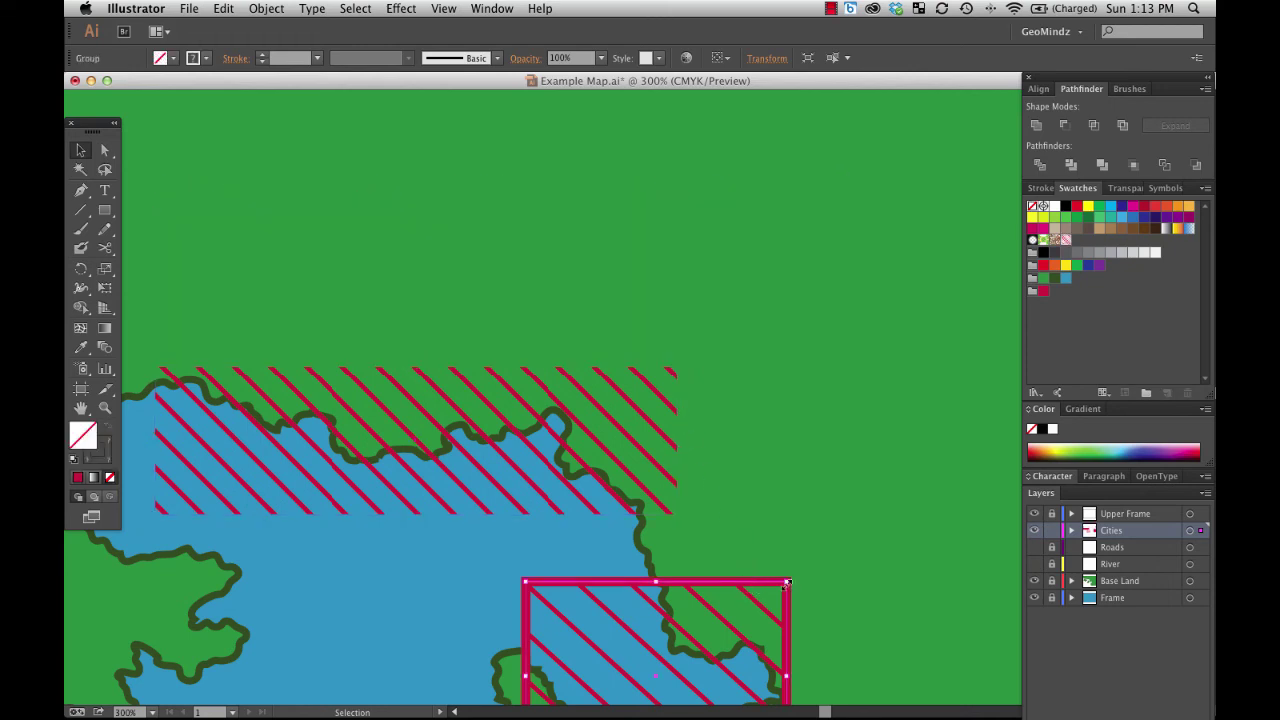
{"action": "left_click_drag", "start_coordinate": [785, 583], "coordinate": [913, 467]}
{"action": "left_click", "coordinate": [610, 382]}
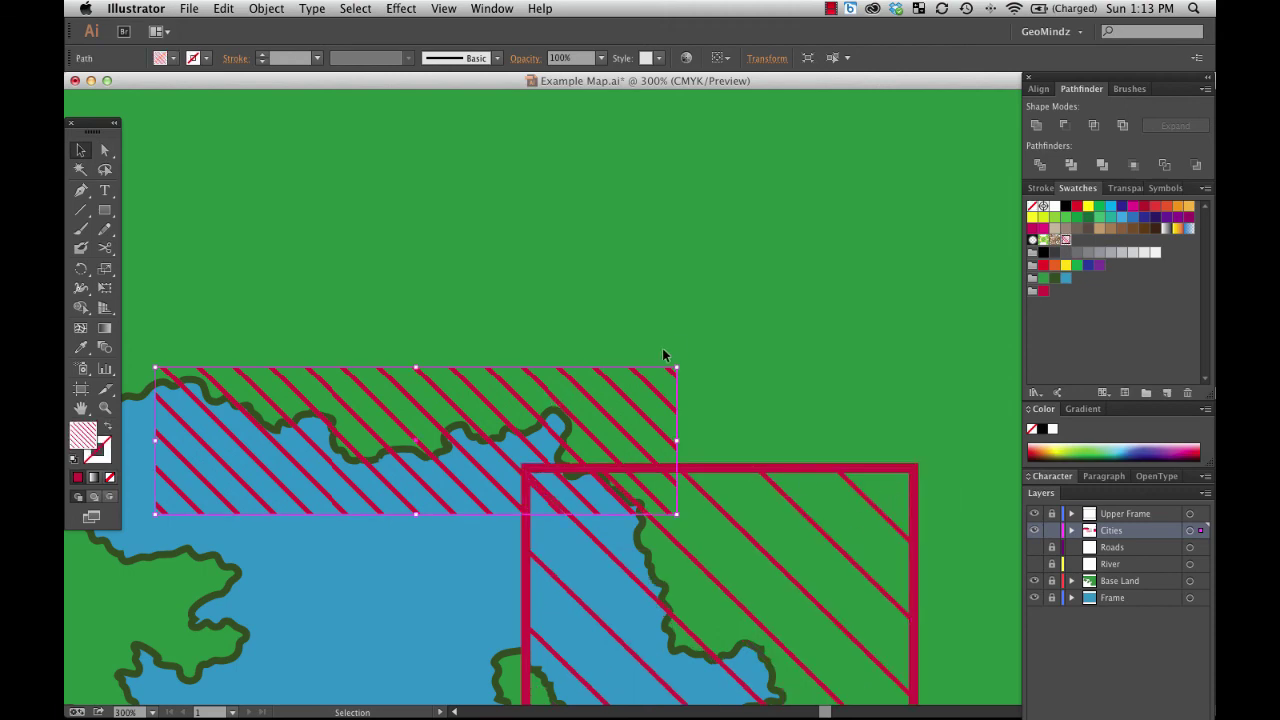
{"action": "left_click_drag", "start_coordinate": [676, 369], "coordinate": [899, 224]}
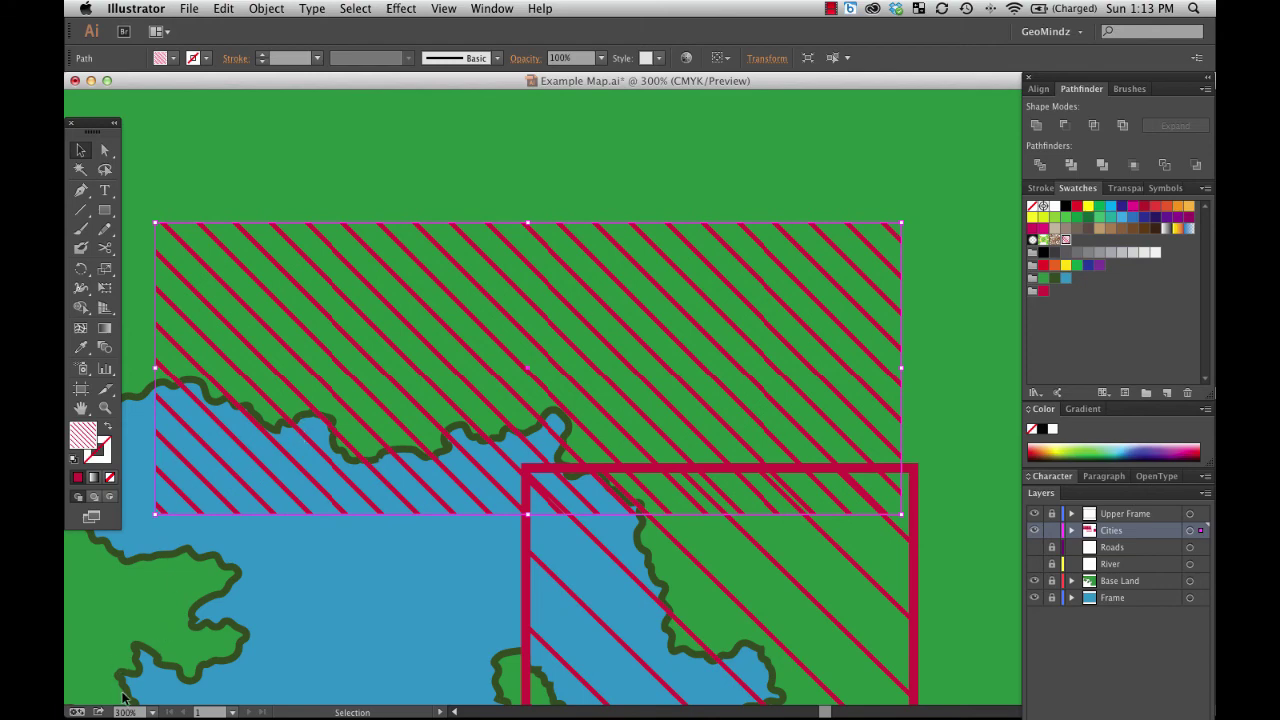
{"action": "left_click", "coordinate": [152, 712]}
Sketch a freeform hazard area around the bay with the Pencil and fill it with the hatch pattern
{"action": "left_click", "coordinate": [166, 699]}
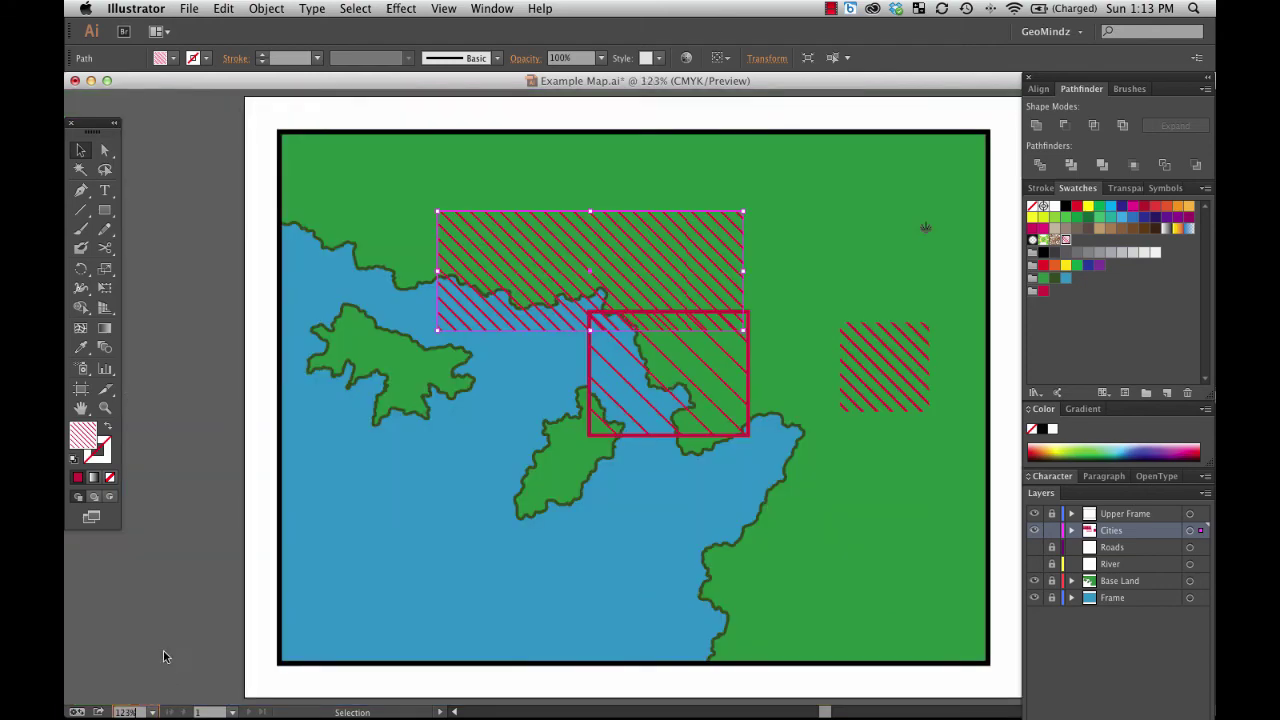
{"action": "left_click_drag", "start_coordinate": [108, 210], "coordinate": [106, 228]}
{"action": "left_click", "coordinate": [105, 228]}
{"action": "mouse_move", "coordinate": [901, 458]}
{"action": "left_mouse_down"}
{"action": "mouse_move", "coordinate": [921, 489]}
{"action": "mouse_move", "coordinate": [868, 455]}
{"action": "mouse_move", "coordinate": [820, 527]}
{"action": "mouse_move", "coordinate": [712, 500]}
{"action": "mouse_move", "coordinate": [663, 583]}
{"action": "mouse_move", "coordinate": [844, 628]}
{"action": "mouse_move", "coordinate": [906, 587]}
{"action": "mouse_move", "coordinate": [926, 494]}
{"action": "left_mouse_up"}
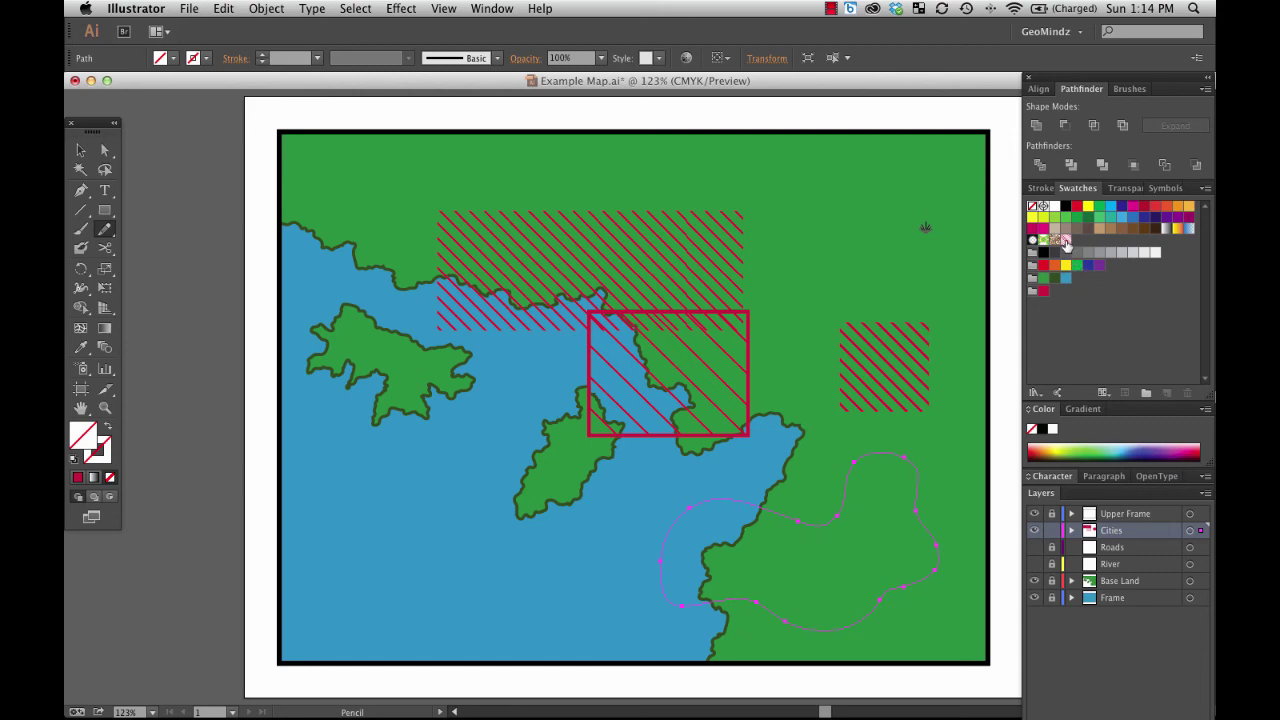
{"action": "left_click", "coordinate": [1066, 241]}
Give the hazard area a red outline with a 4 pt stroke weight
{"action": "left_click", "coordinate": [81, 150]}
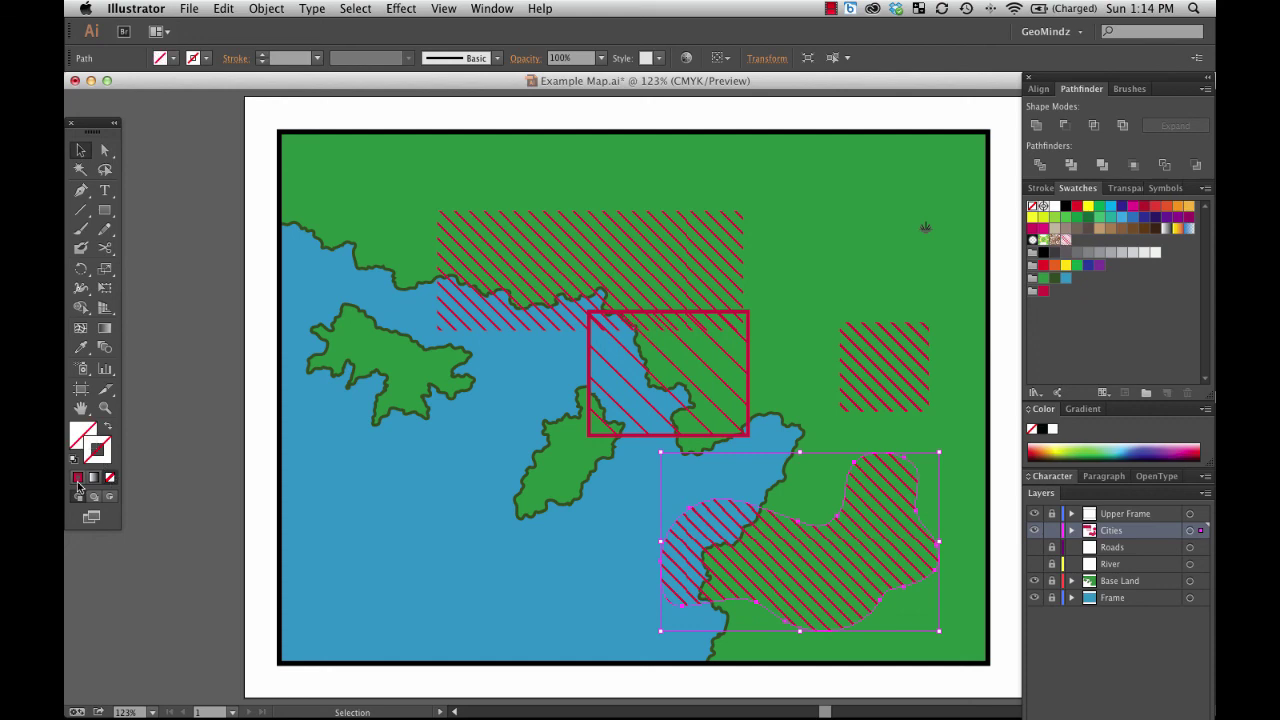
{"action": "left_click", "coordinate": [108, 426]}
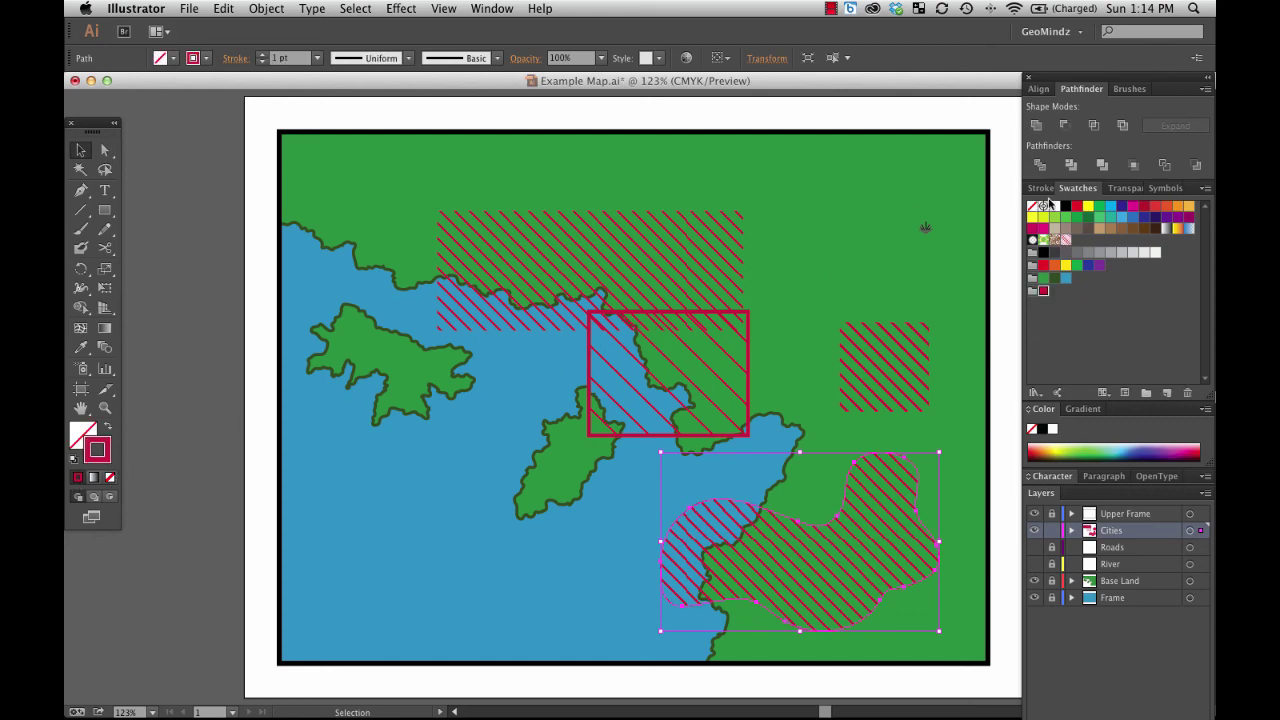
{"action": "left_click", "coordinate": [1043, 190]}
{"action": "left_click", "coordinate": [1088, 205]}
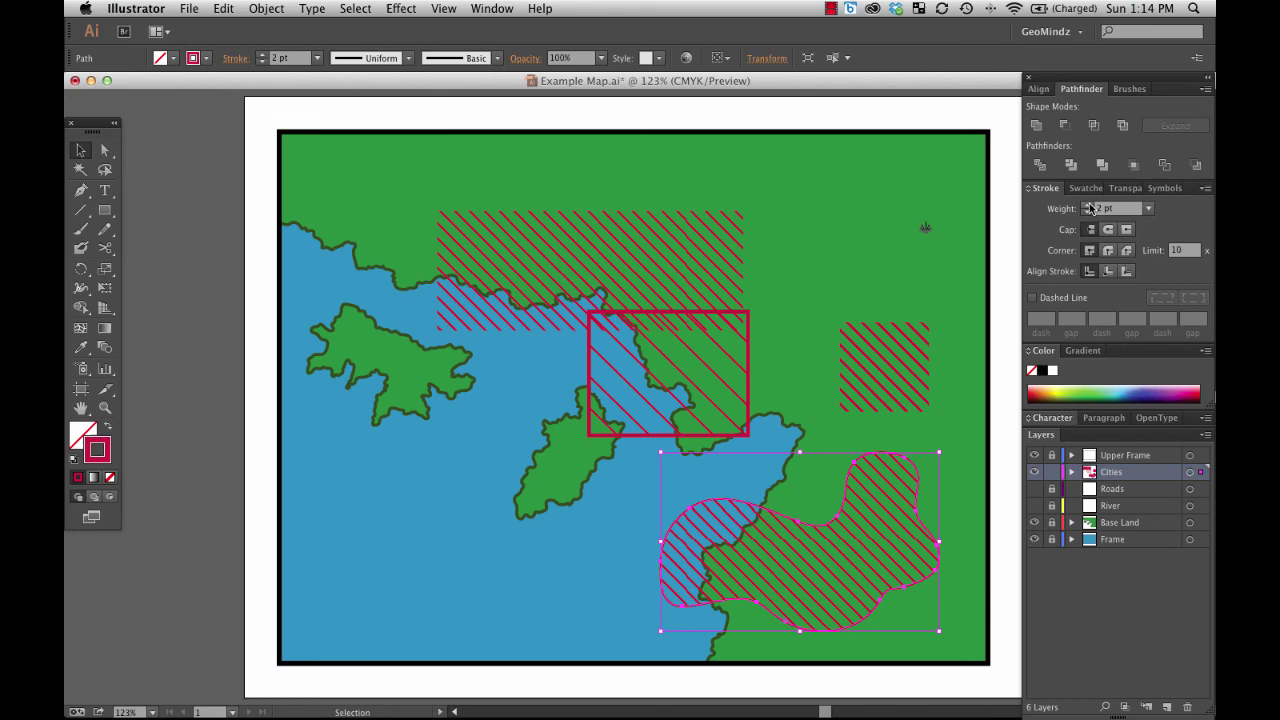
{"action": "left_click", "coordinate": [1088, 205]}
{"action": "left_click", "coordinate": [1089, 206]}
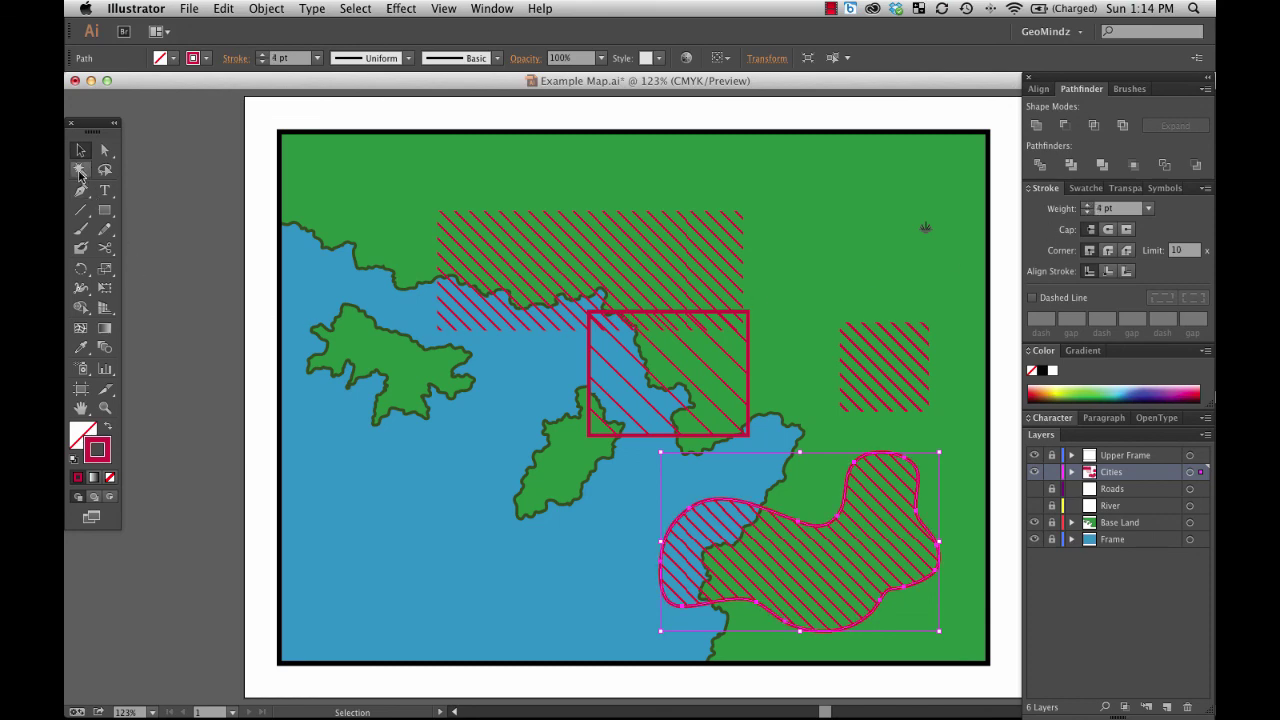
Shift the hatched hazard area left over the bay, then deselect it
{"action": "left_click", "coordinate": [81, 169]}
{"action": "left_click", "coordinate": [150, 167]}
{"action": "key", "text": "v"}
{"action": "left_click", "coordinate": [830, 522]}
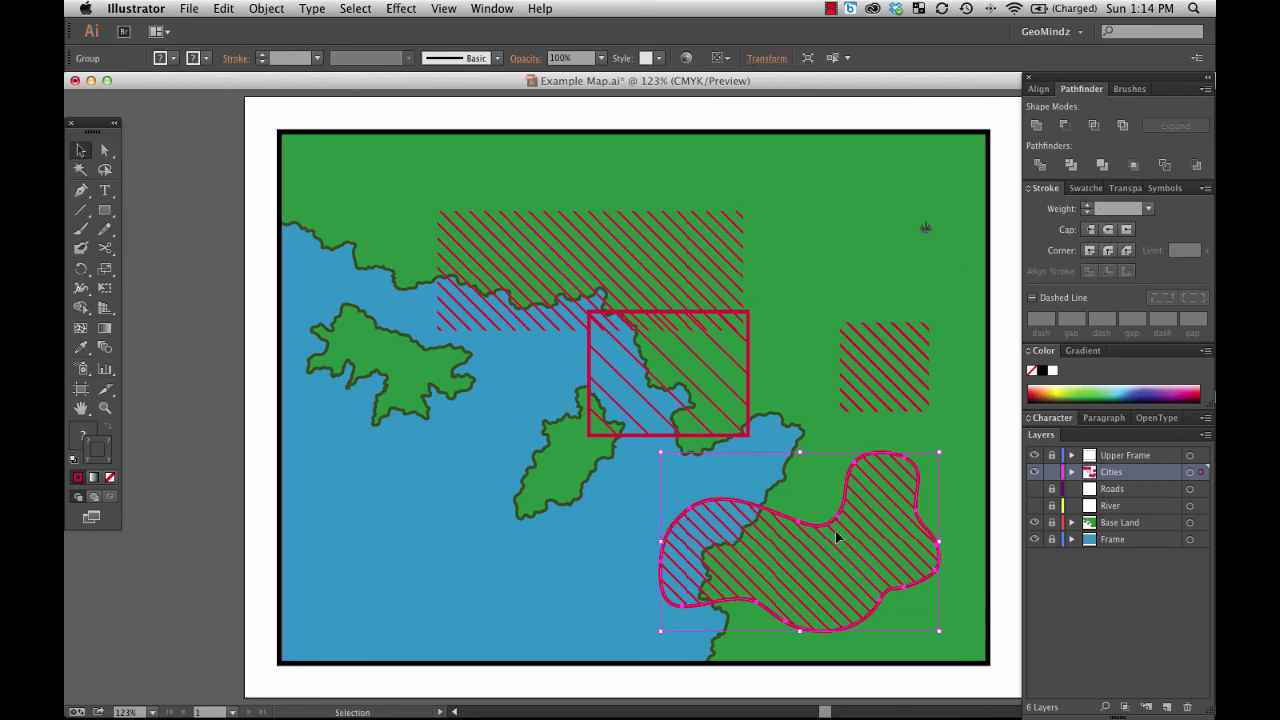
{"action": "key", "text": "ctrl+z"}
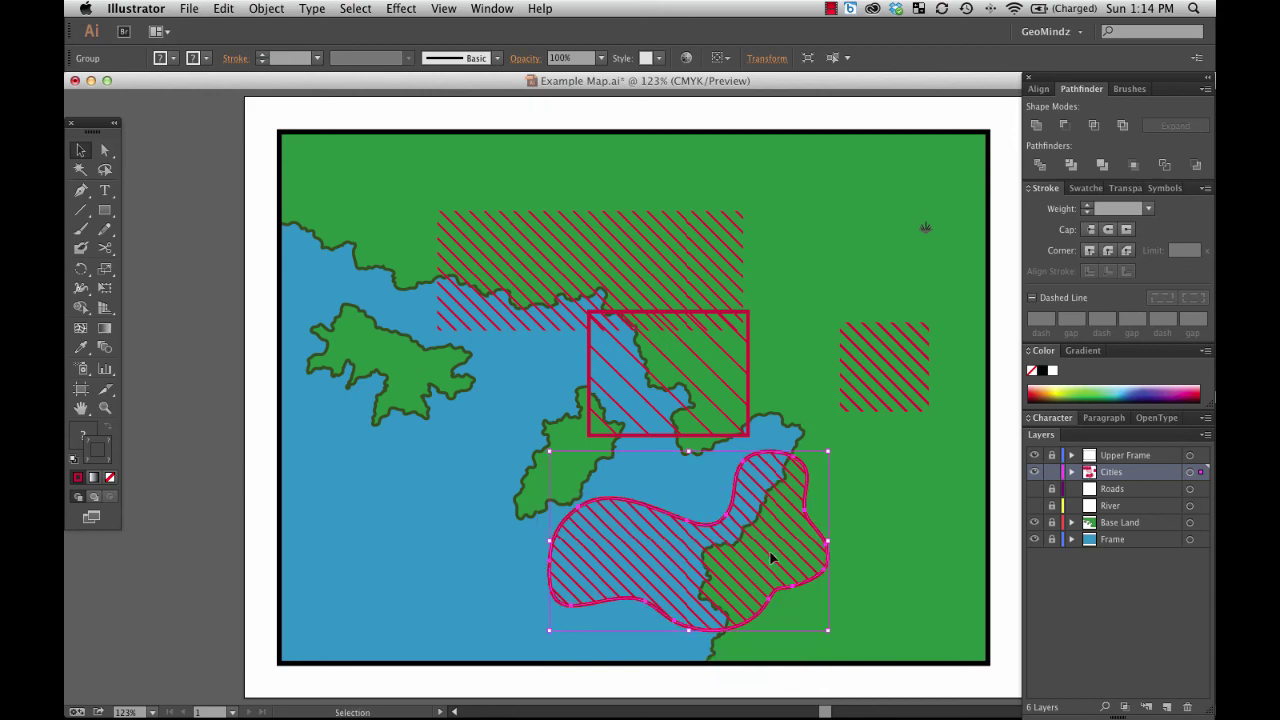
{"action": "key", "text": "ctrl+z"}
{"action": "left_click", "coordinate": [877, 506]}
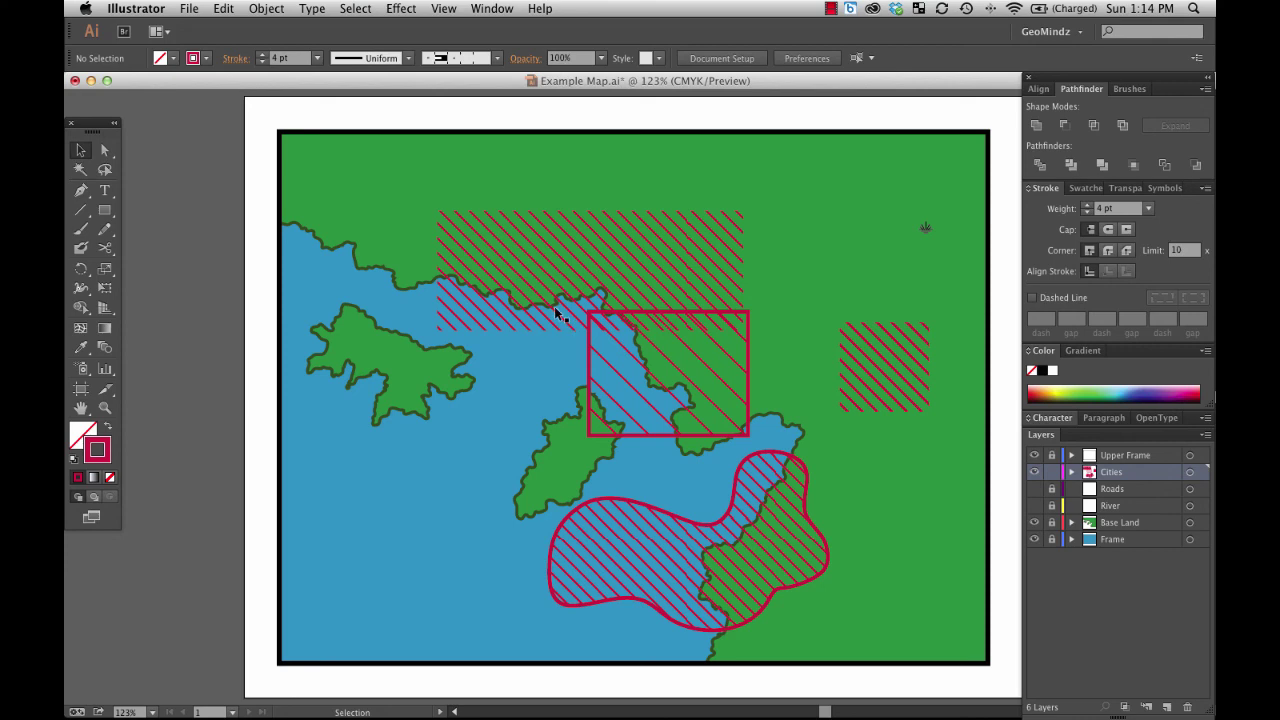
Drag the large pattern-filled rectangle up and left over the northwestern shoreline and bay
{"action": "left_click_drag", "start_coordinate": [511, 257], "coordinate": [413, 297]}
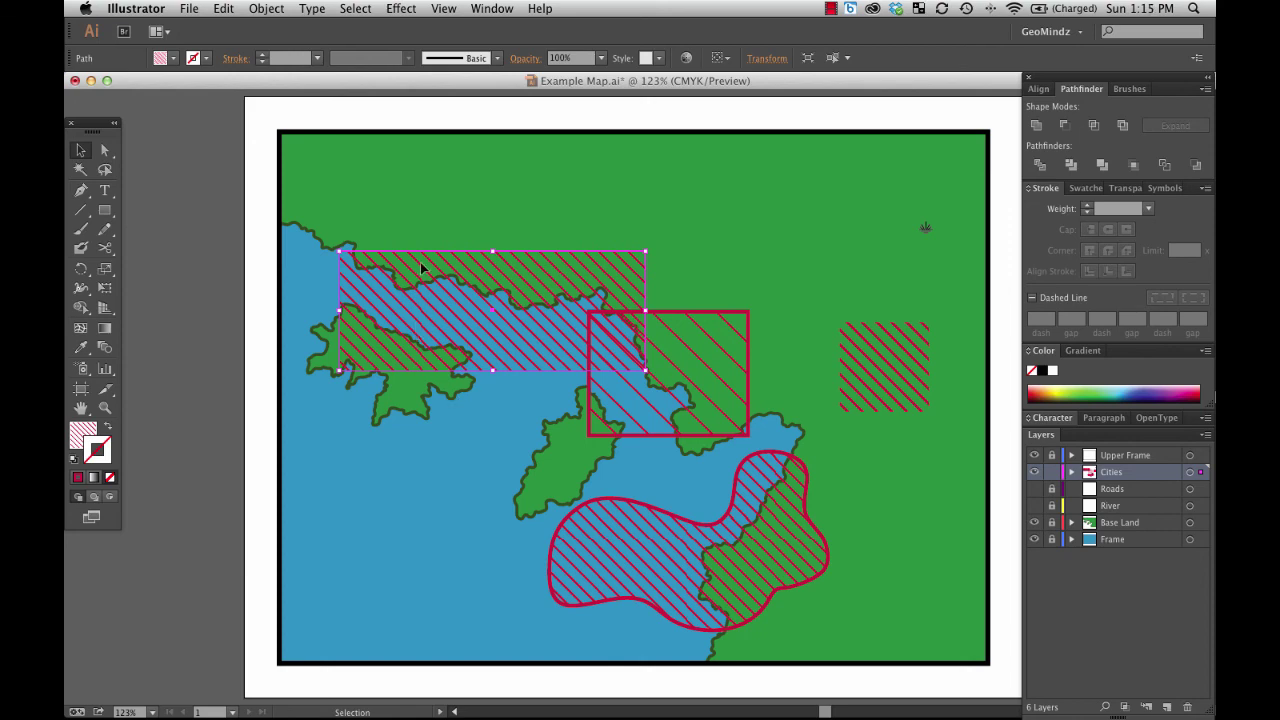
{"action": "left_click_drag", "start_coordinate": [418, 311], "coordinate": [407, 281]}
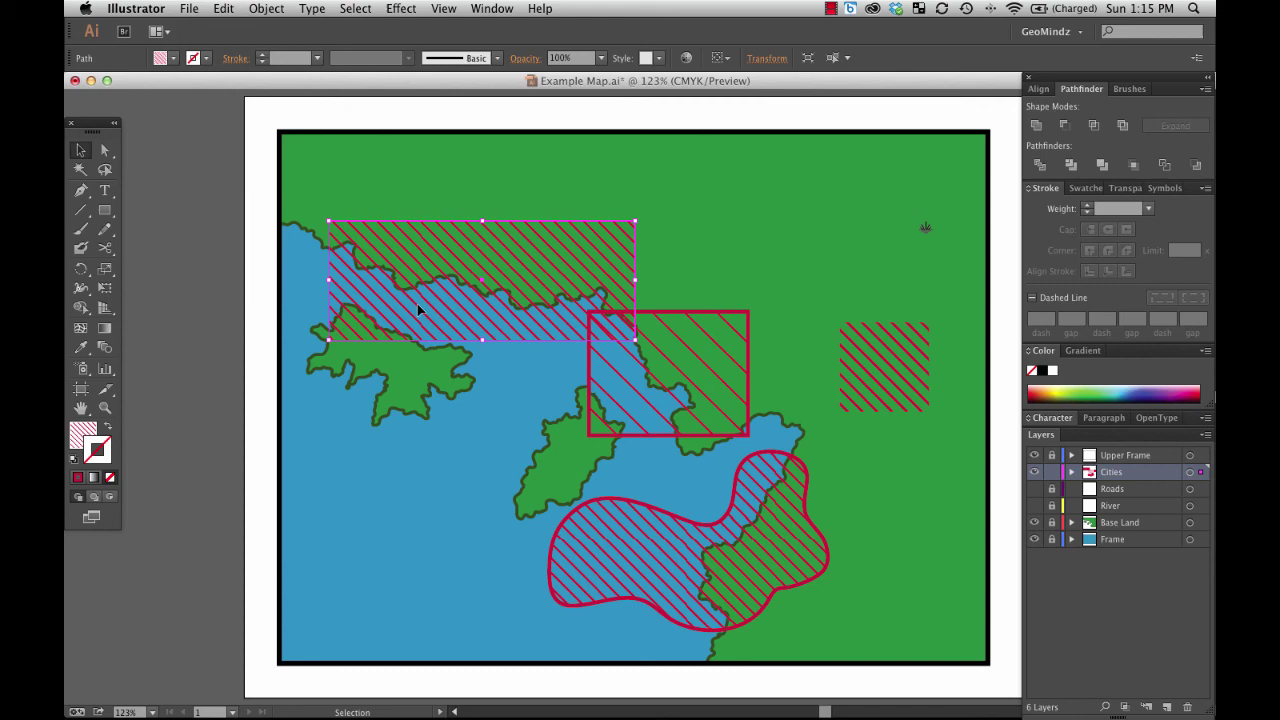